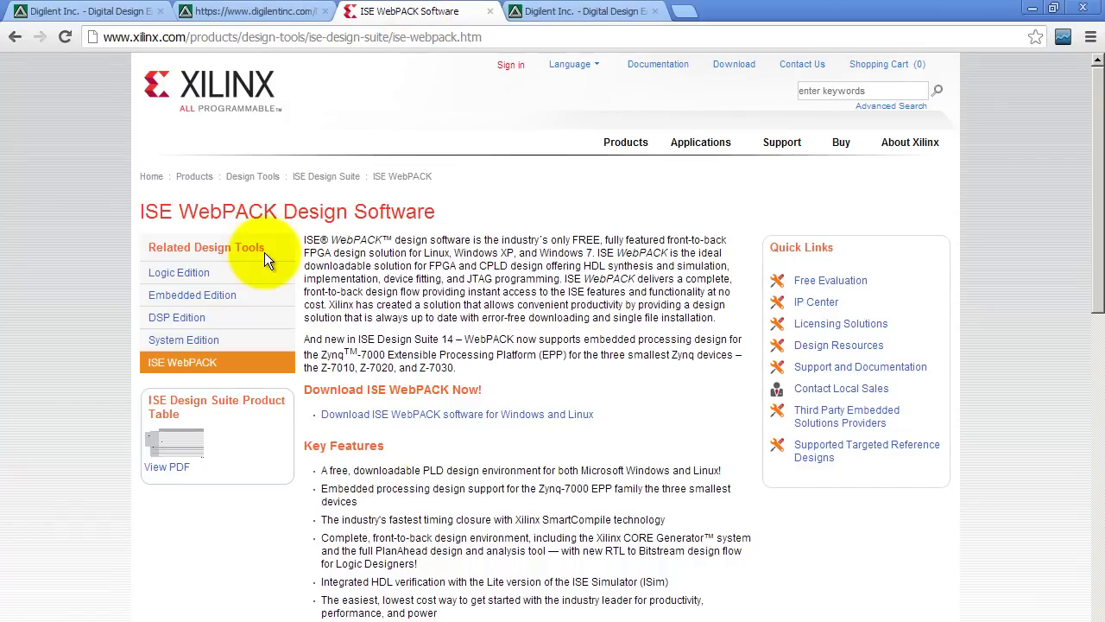
- Examine the ISE WebPACK page's description, key features and the features table comparing the design suite editions
{"action": "scroll", "coordinate": [264, 252], "scroll_direction": "down", "scroll_amount": 1}
{"action": "scroll", "coordinate": [264, 252], "scroll_direction": "up", "scroll_amount": 1}
{"action": "scroll", "coordinate": [265, 255], "scroll_direction": "down", "scroll_amount": 6}
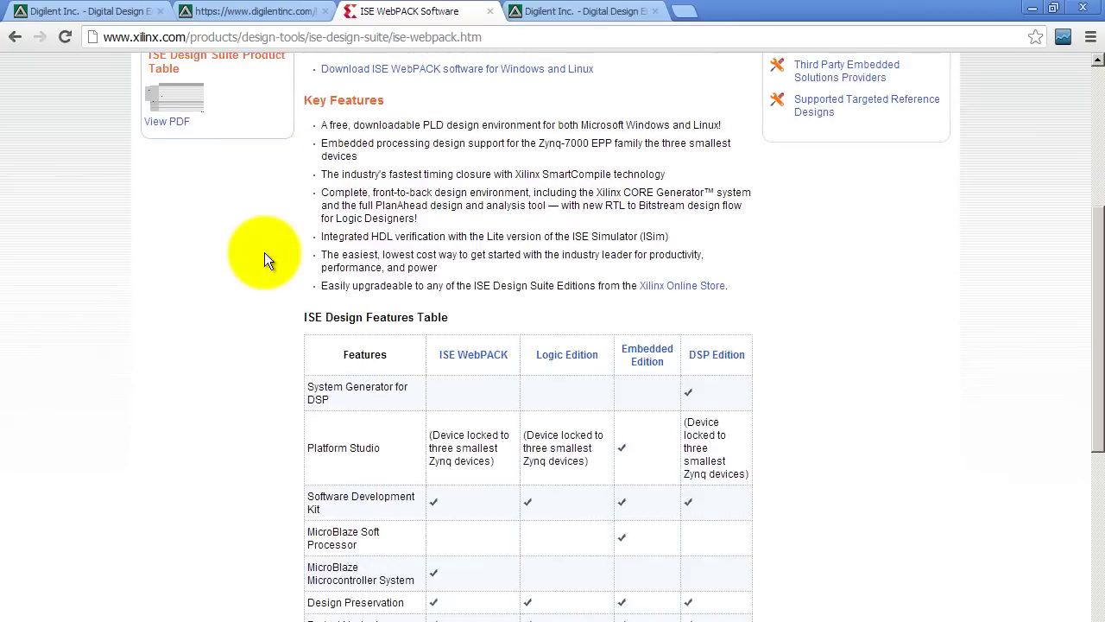
{"action": "scroll", "coordinate": [321, 224], "scroll_direction": "up", "scroll_amount": 6}
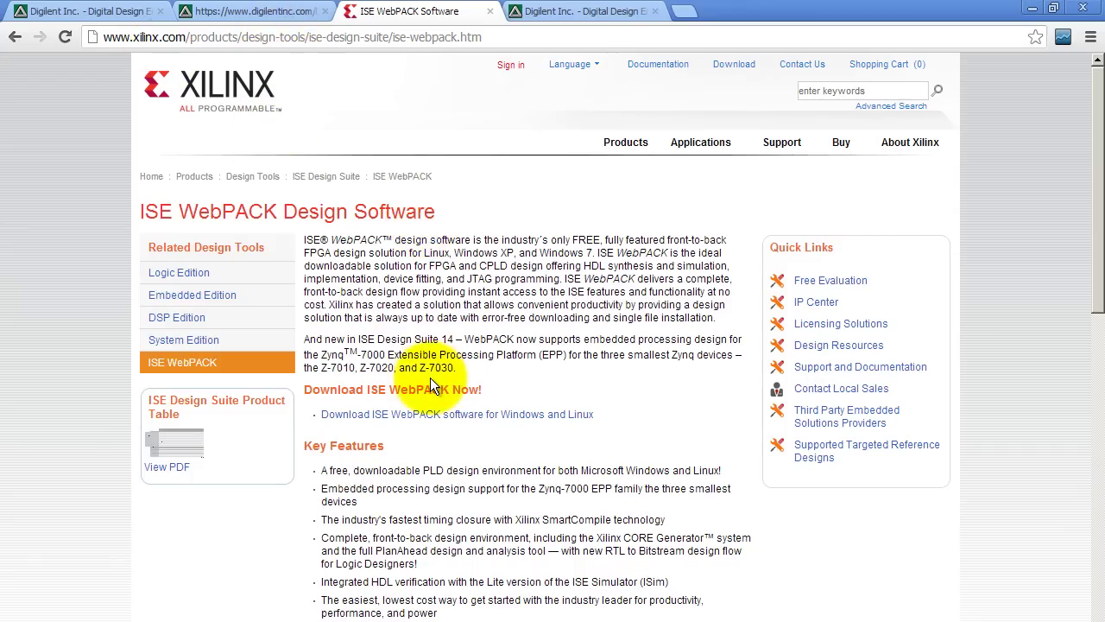
{"action": "scroll", "coordinate": [430, 378], "scroll_direction": "down", "scroll_amount": 6}
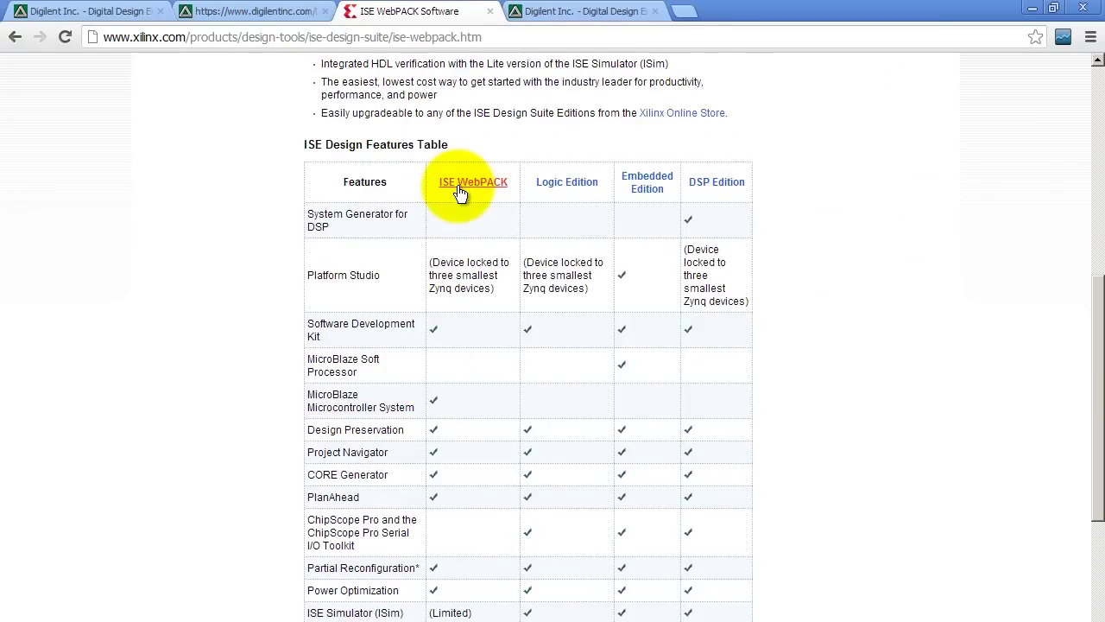
{"action": "scroll", "coordinate": [460, 192], "scroll_direction": "down", "scroll_amount": 3}
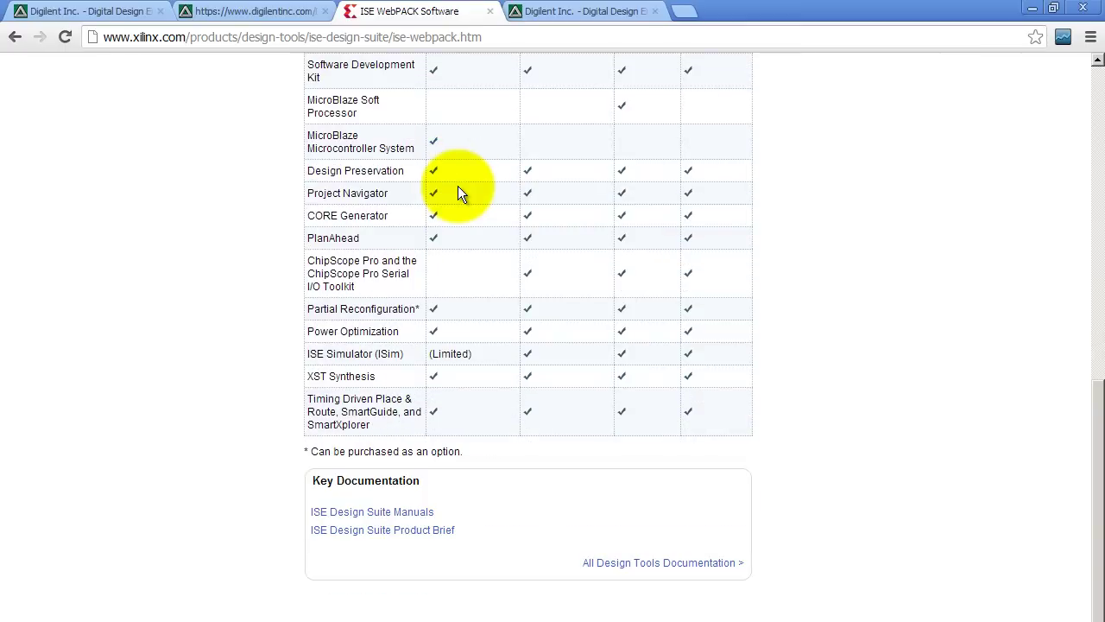
{"action": "scroll", "coordinate": [457, 192], "scroll_direction": "up", "scroll_amount": 2}
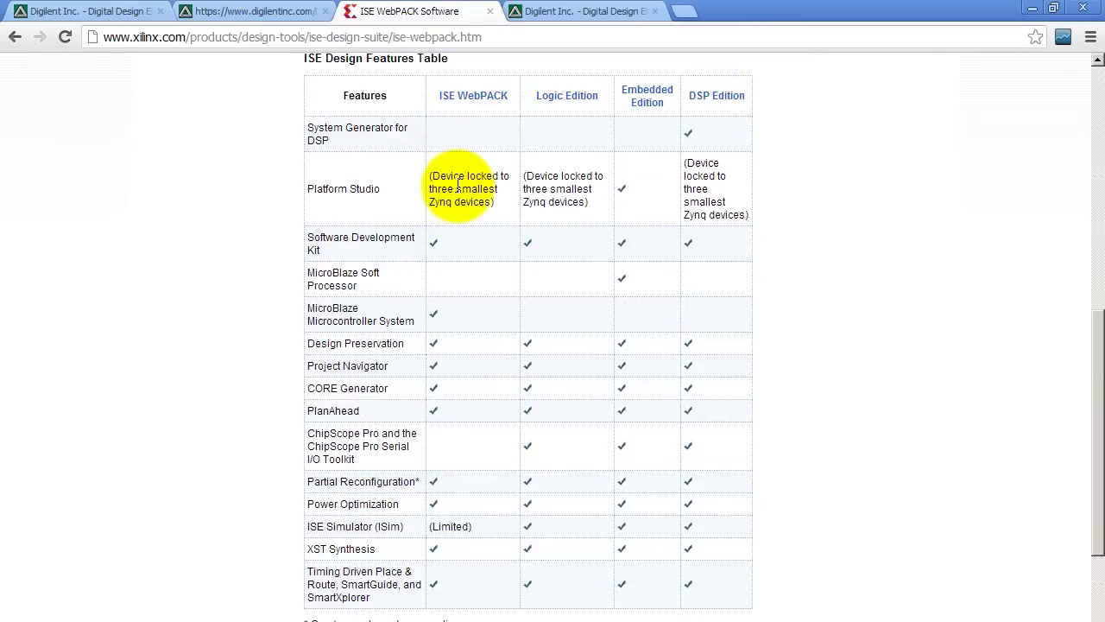
{"action": "left_click", "coordinate": [472, 102]}
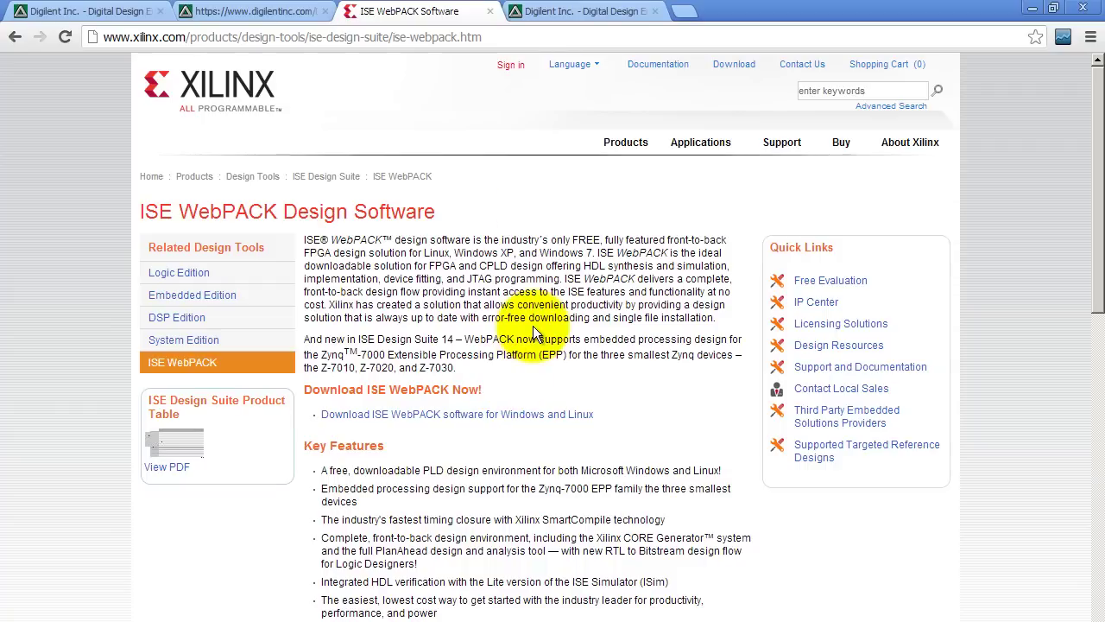
- Open the Digilent Adept product page and examine the Adept 2 downloads for Windows
{"action": "left_click", "coordinate": [553, 11]}
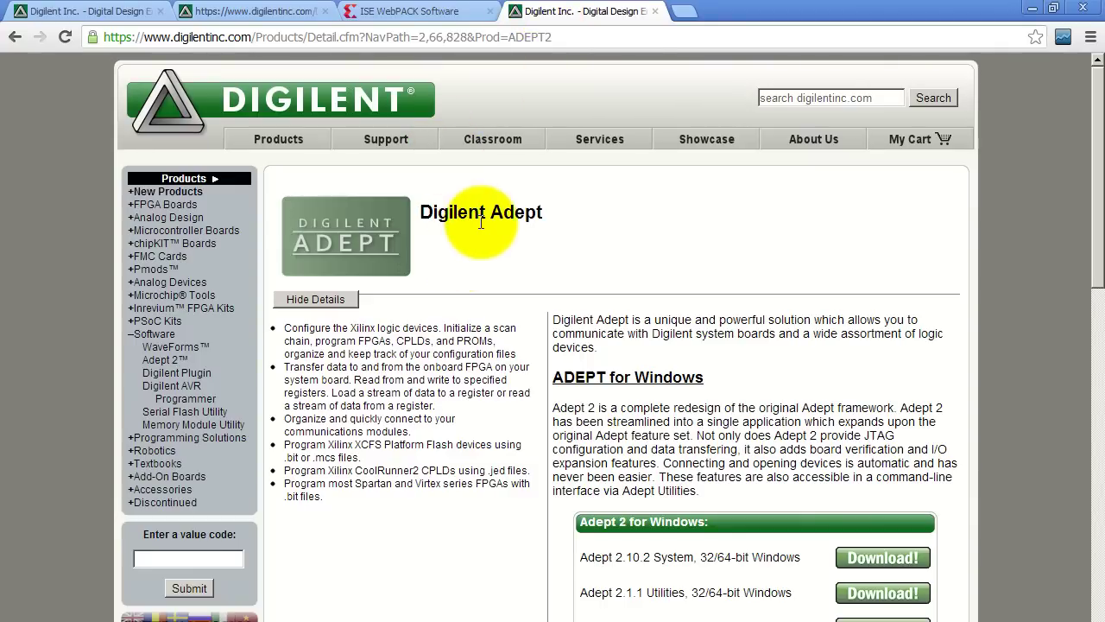
{"action": "left_click", "coordinate": [426, 41]}
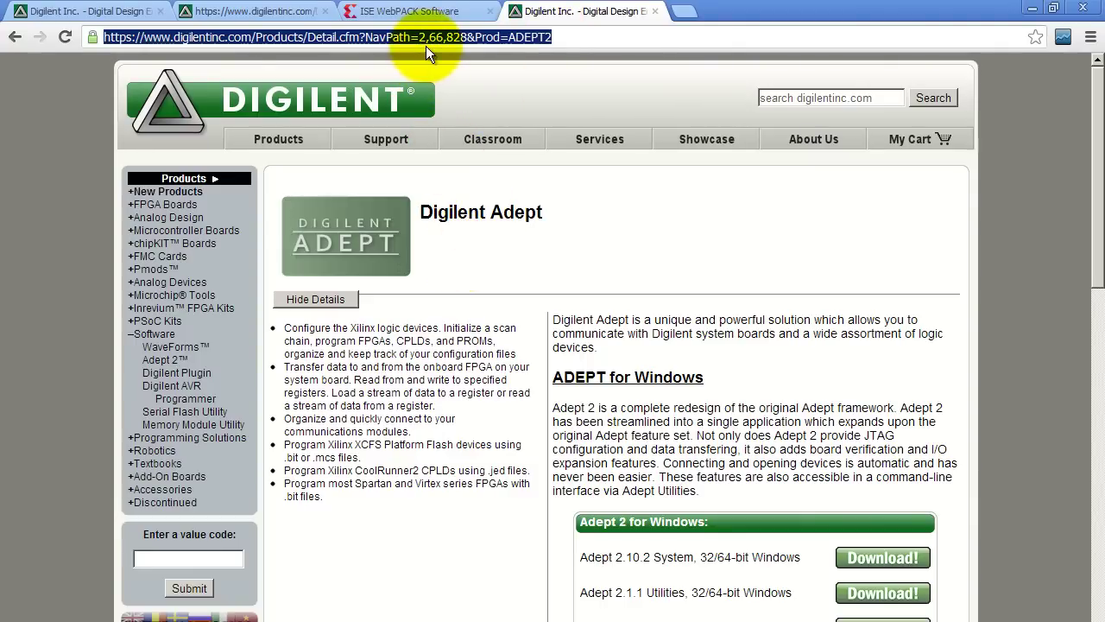
{"action": "left_click", "coordinate": [572, 317]}
{"action": "scroll", "coordinate": [570, 312], "scroll_direction": "down", "scroll_amount": 3}
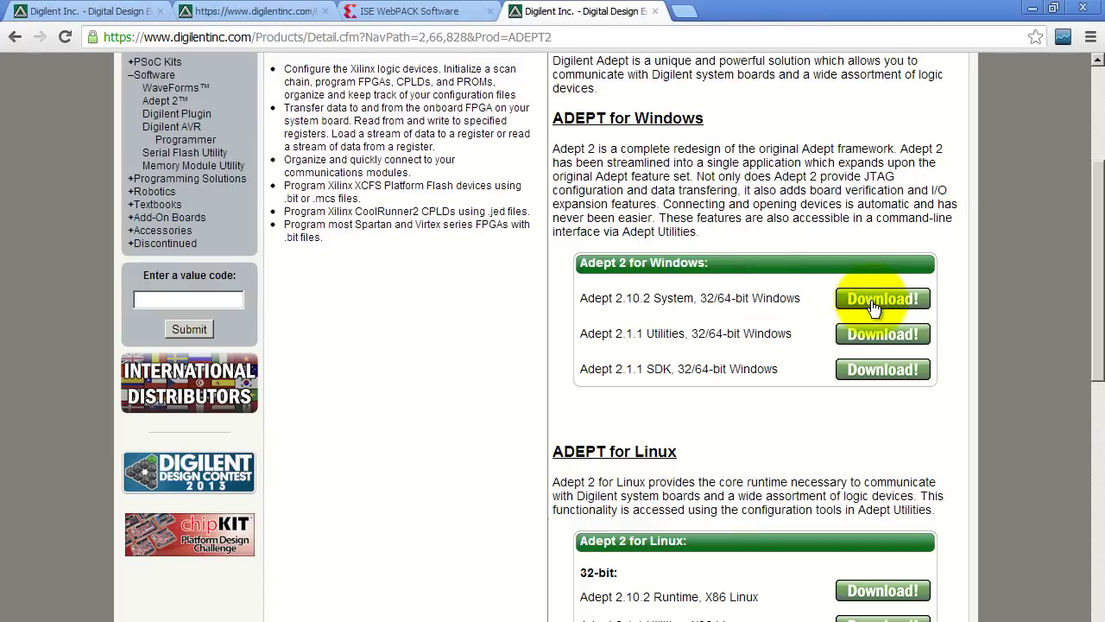
{"action": "scroll", "coordinate": [874, 307], "scroll_direction": "down", "scroll_amount": 1}
{"action": "scroll", "coordinate": [874, 307], "scroll_direction": "up", "scroll_amount": 1}
{"action": "scroll", "coordinate": [731, 450], "scroll_direction": "up", "scroll_amount": 3}
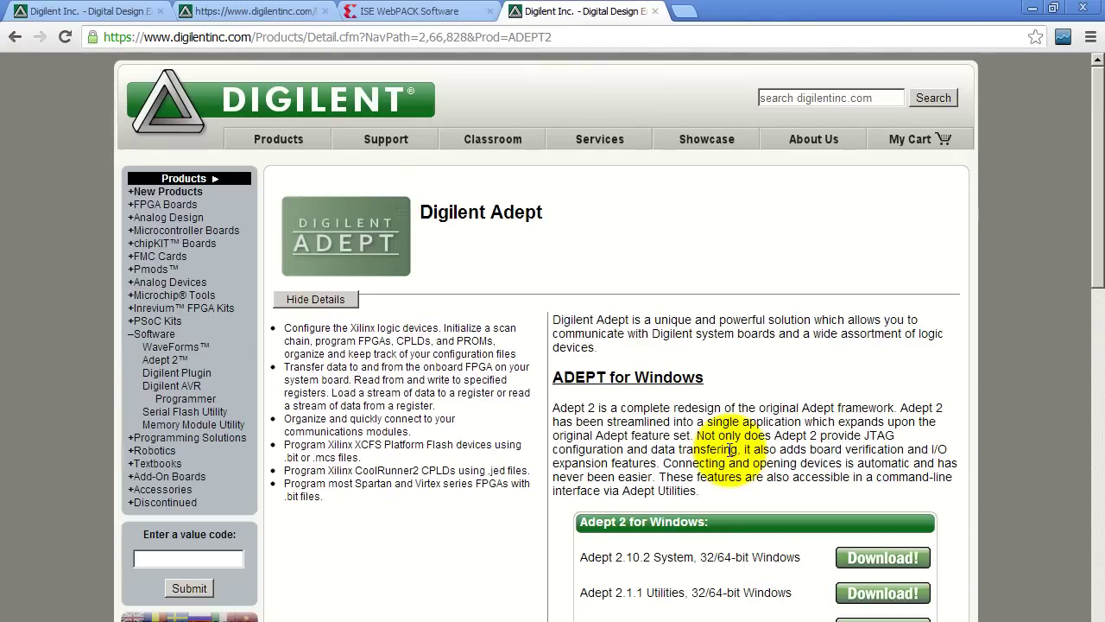
- Minimize the browser, launch ISE Project Navigator from the desktop and dismiss the tip of the day
{"action": "left_click", "coordinate": [1037, 7]}
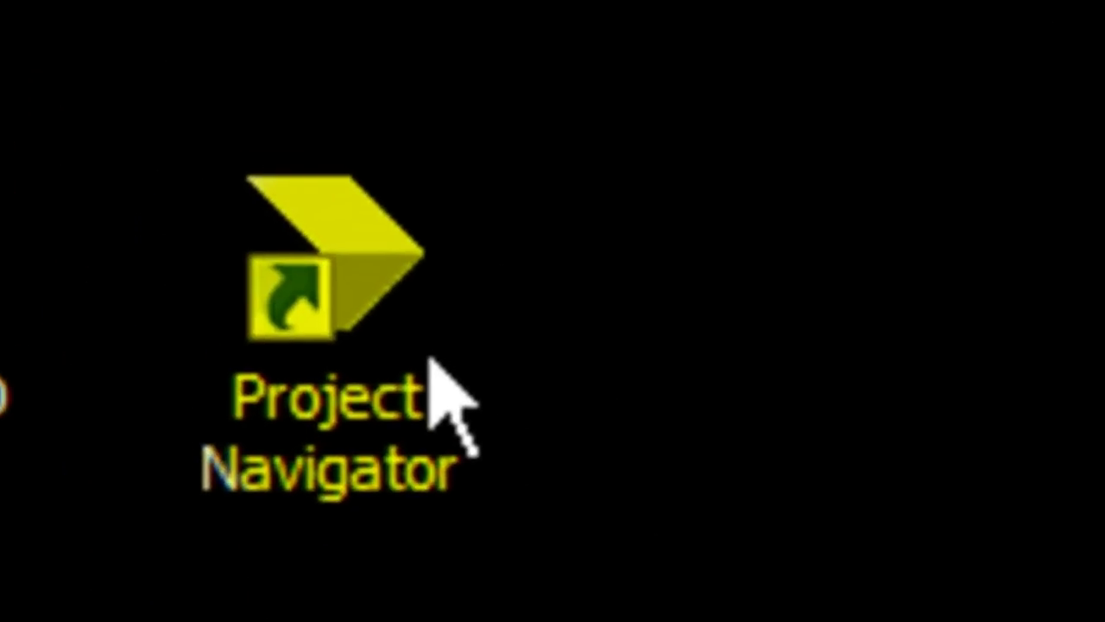
{"action": "double_click", "coordinate": [359, 296]}
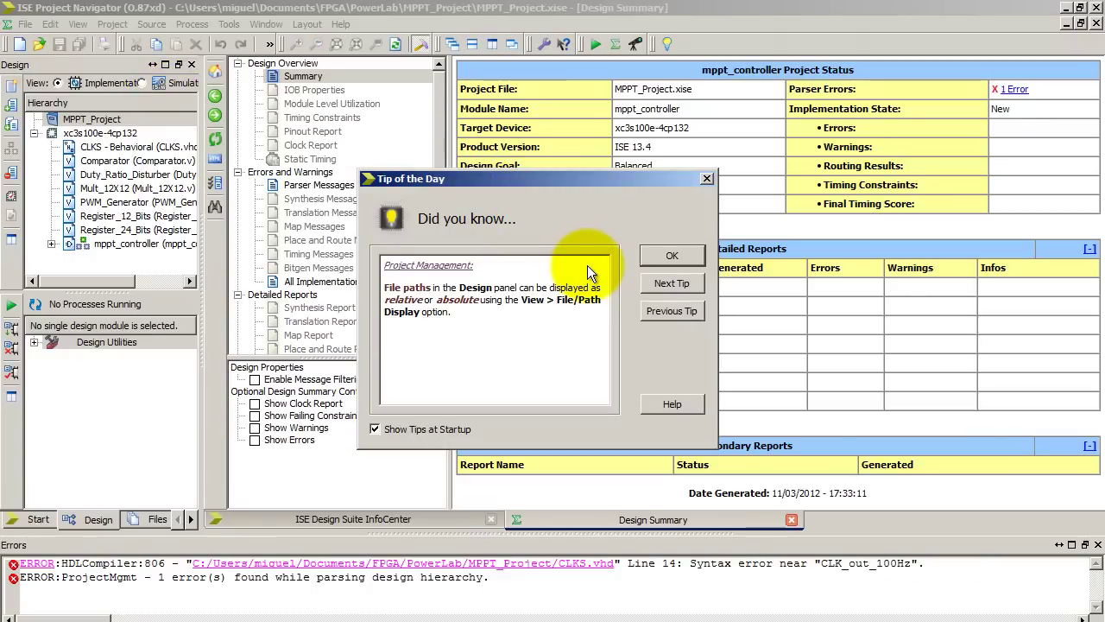
{"action": "left_click", "coordinate": [671, 257]}
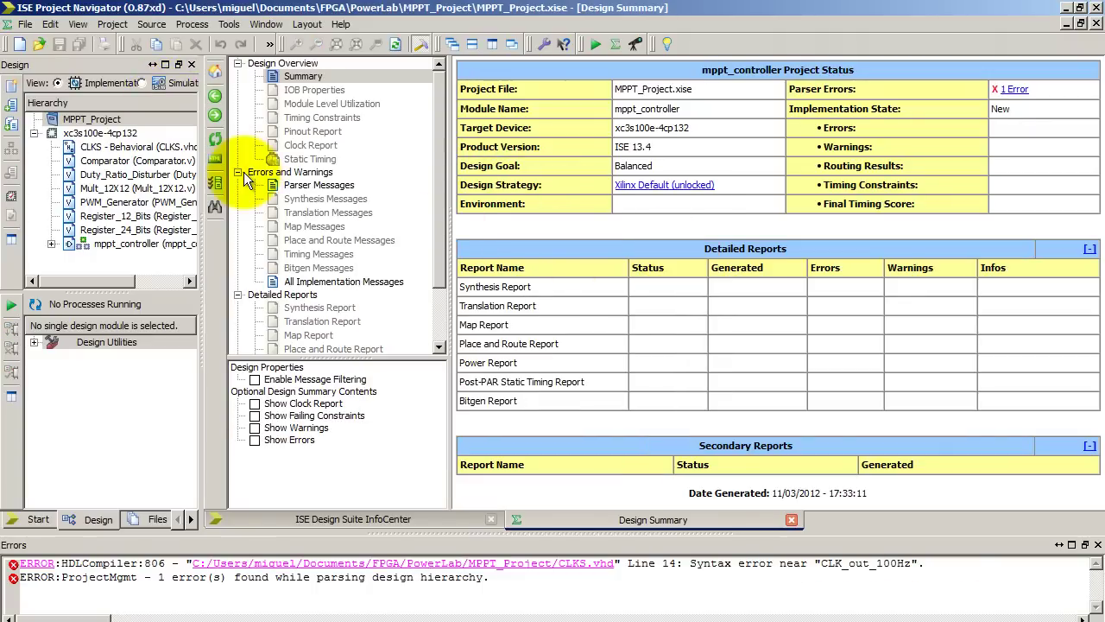
- Start a new project and name it BeginnerTutorial
{"action": "left_click", "coordinate": [25, 26]}
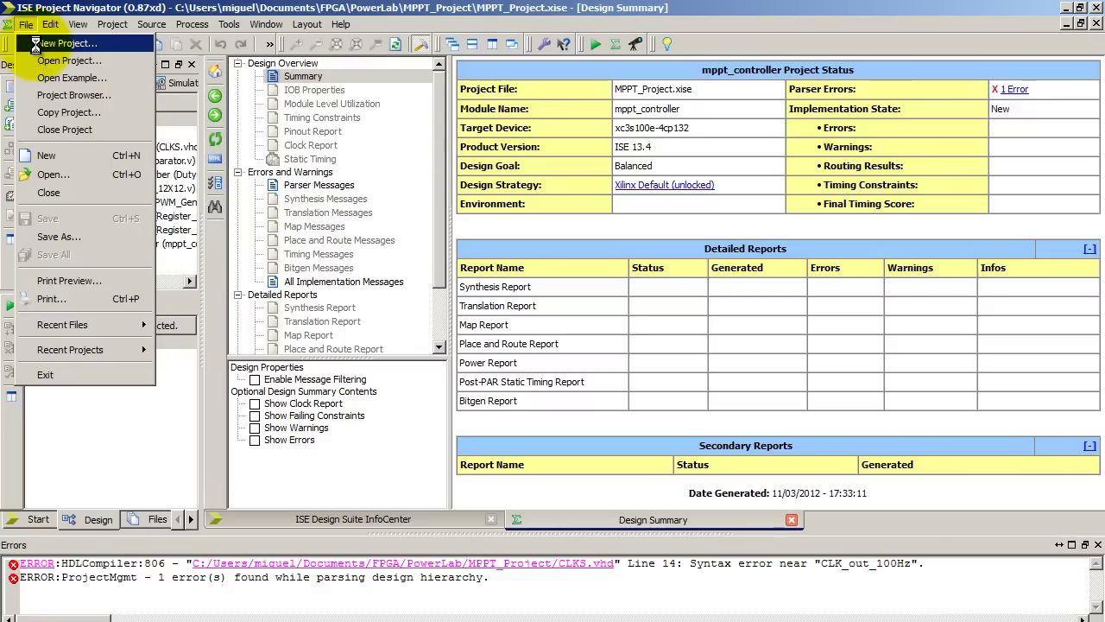
{"action": "left_click", "coordinate": [35, 44]}
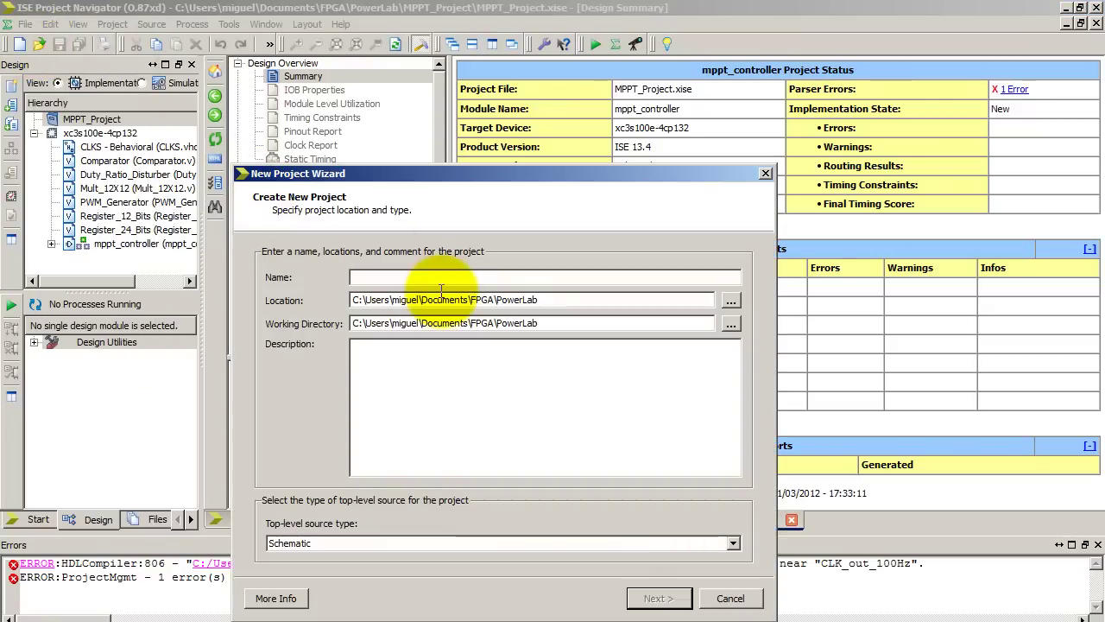
{"action": "type", "text": "Begin"}
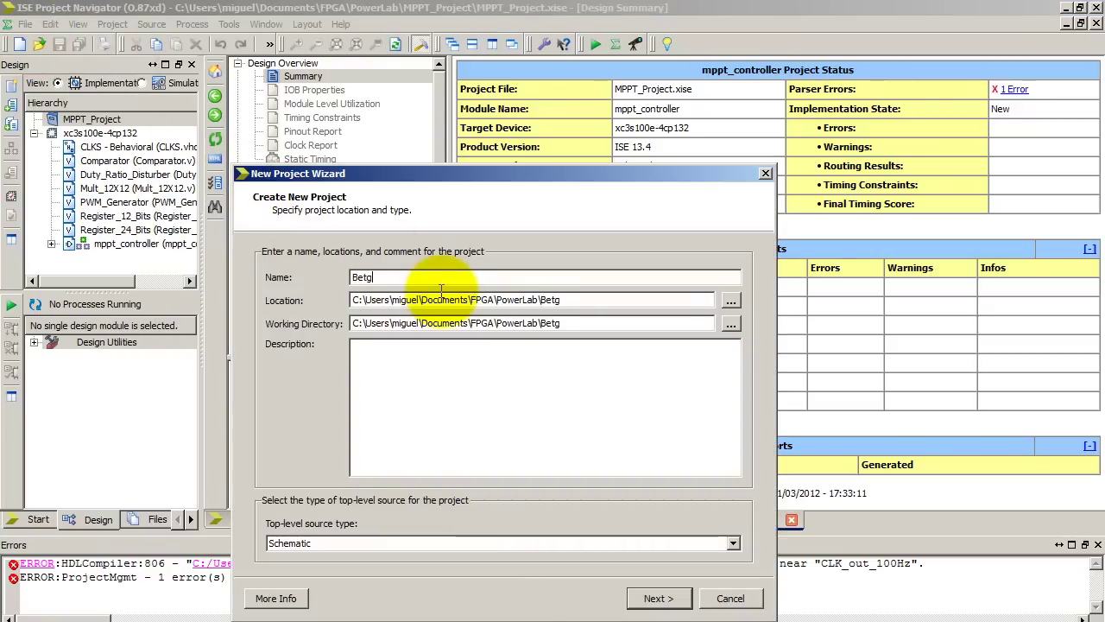
{"action": "type", "text": "nerTutorial"}
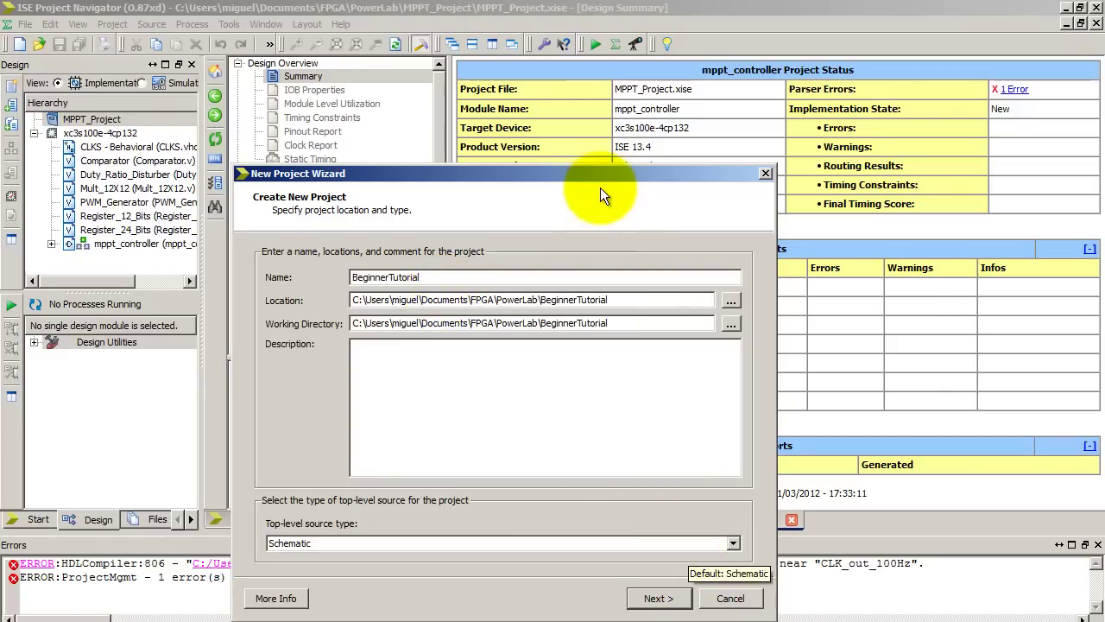
- Choose Schematic as the top-level source type and proceed to the project settings
{"action": "left_click_drag", "start_coordinate": [599, 169], "coordinate": [595, 94]}
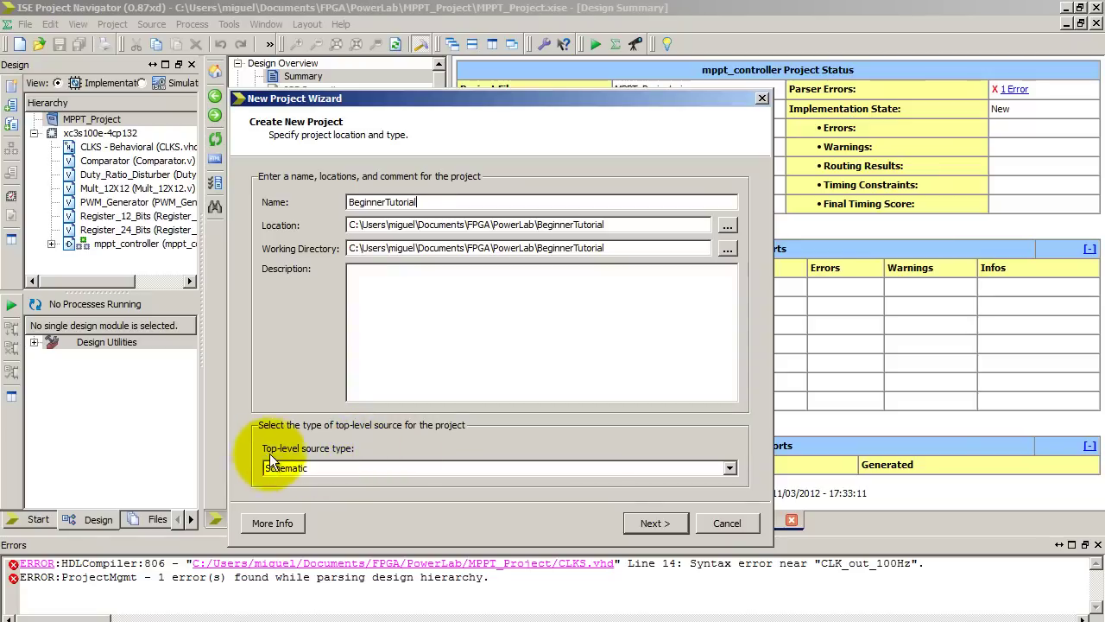
{"action": "left_click", "coordinate": [730, 468]}
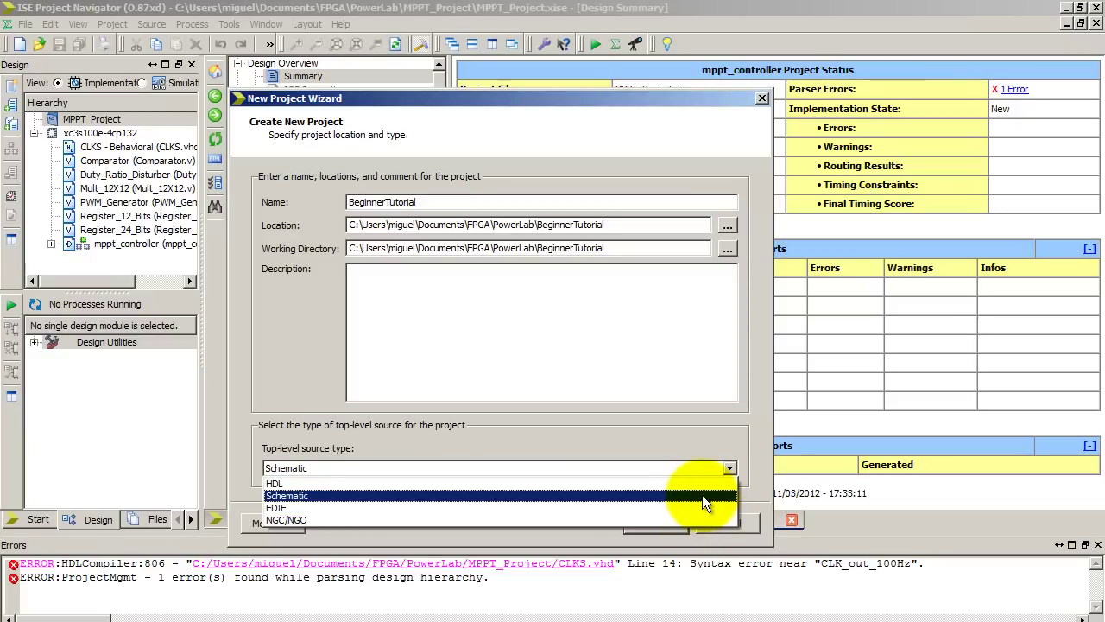
{"action": "left_click", "coordinate": [702, 495]}
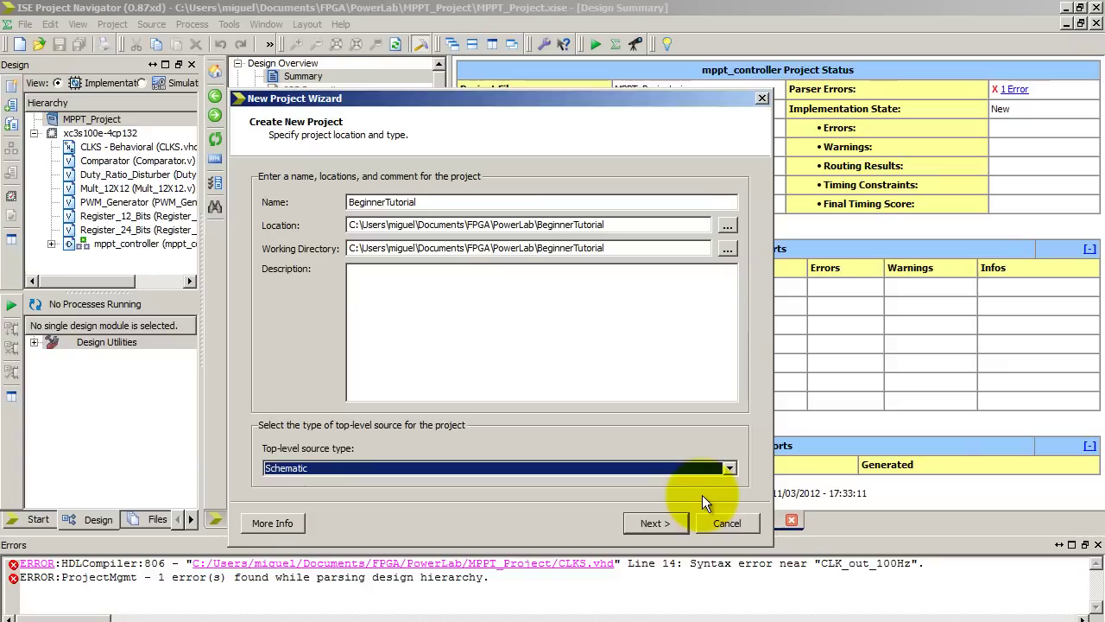
{"action": "left_click", "coordinate": [665, 523]}
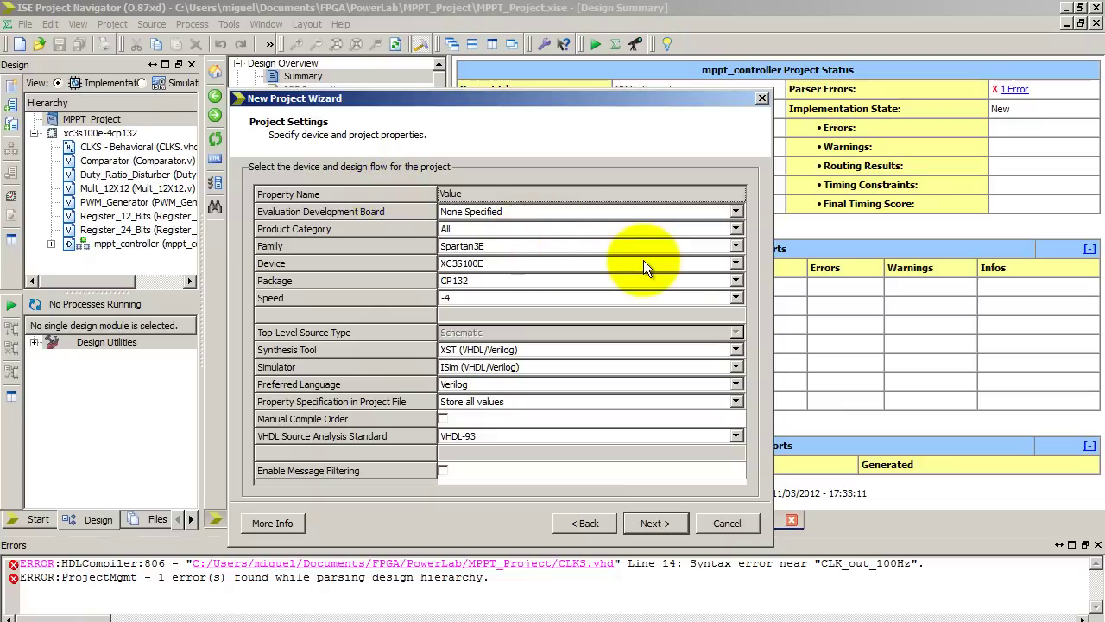
- Keep Spartan3E as the project's device family and review the devices offered for it
{"action": "left_click", "coordinate": [736, 248]}
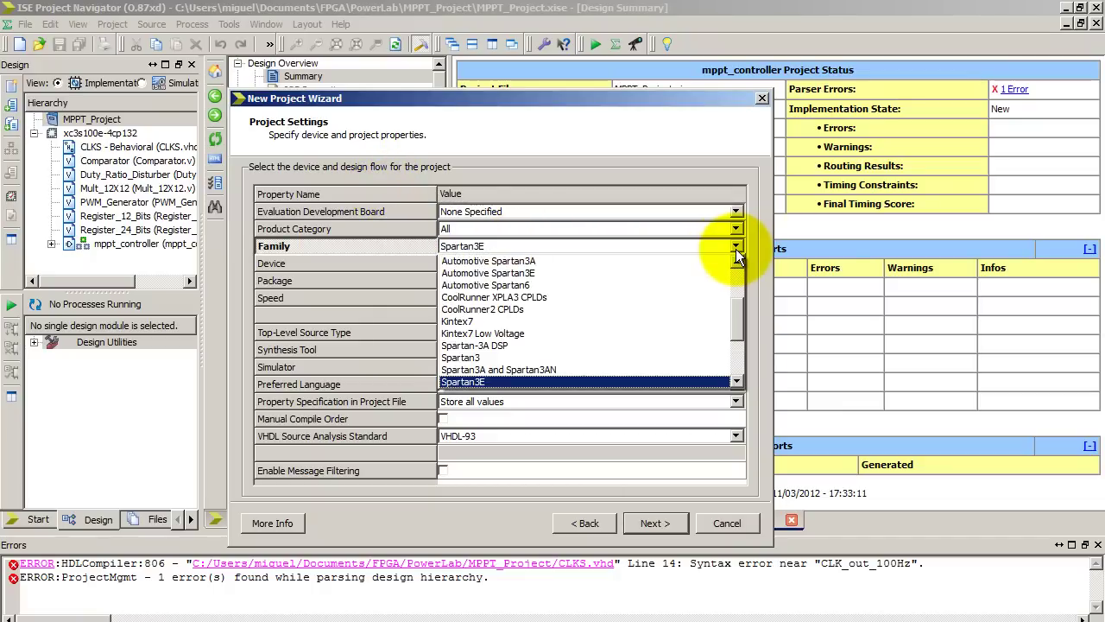
{"action": "left_click", "coordinate": [735, 248]}
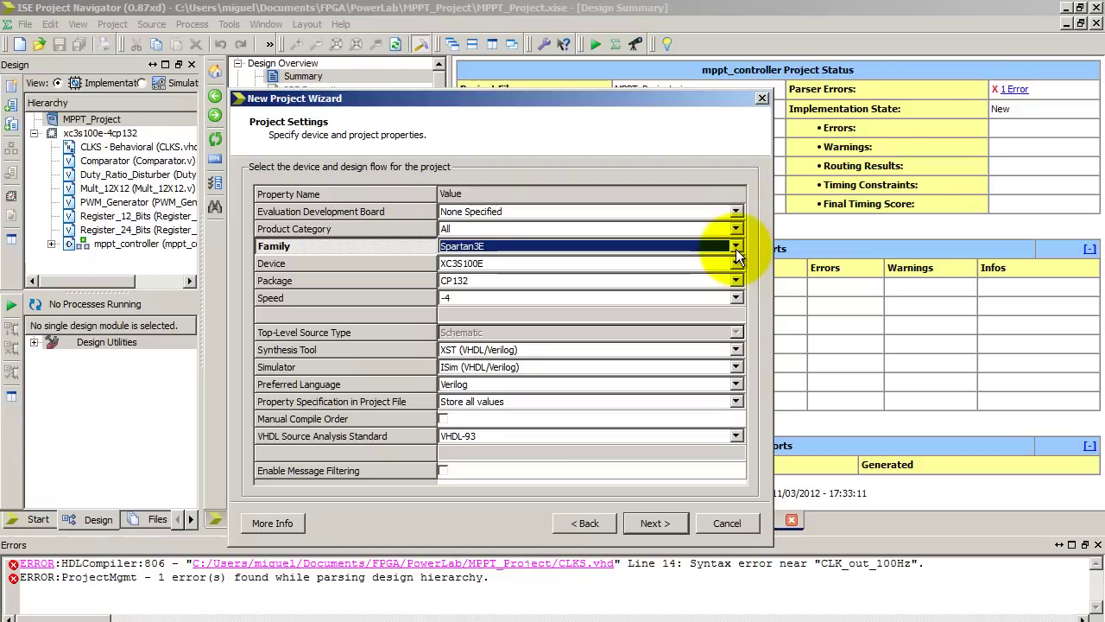
{"action": "left_click", "coordinate": [735, 264]}
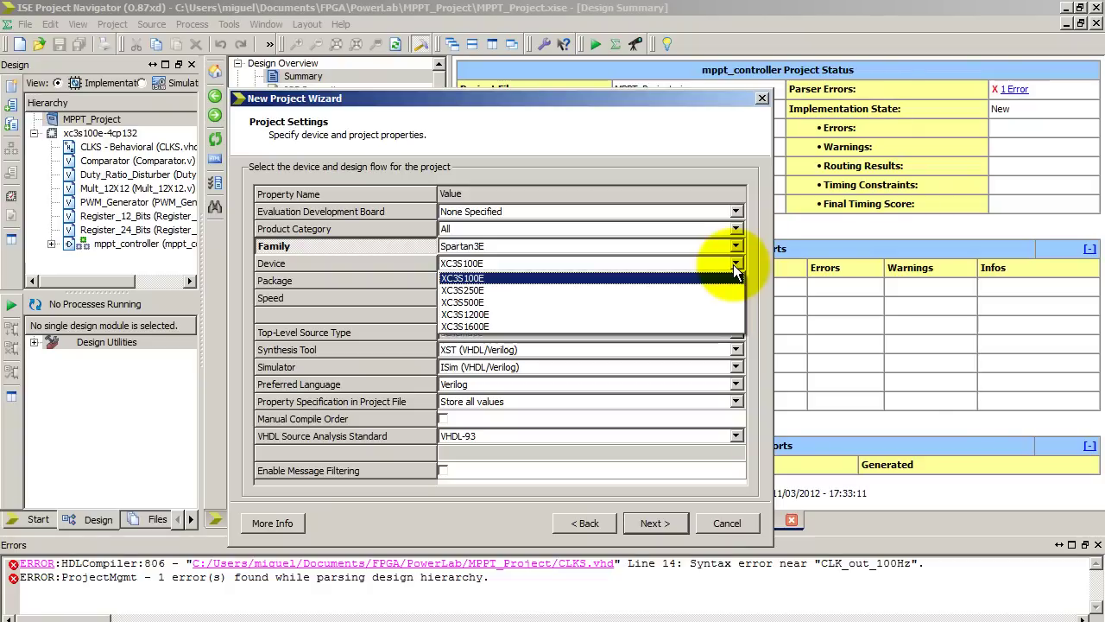
{"action": "left_click", "coordinate": [733, 265]}
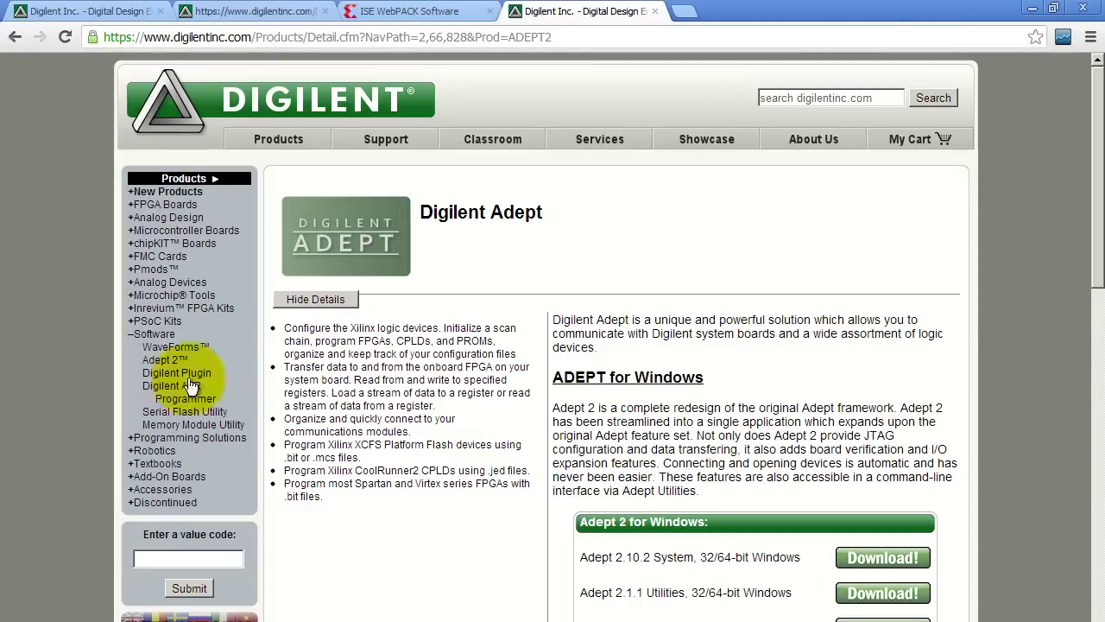
- Open the Basys2 board page in the browser and highlight the 100K and 250K gate options in its IC specification
{"action": "left_click", "coordinate": [357, 7]}
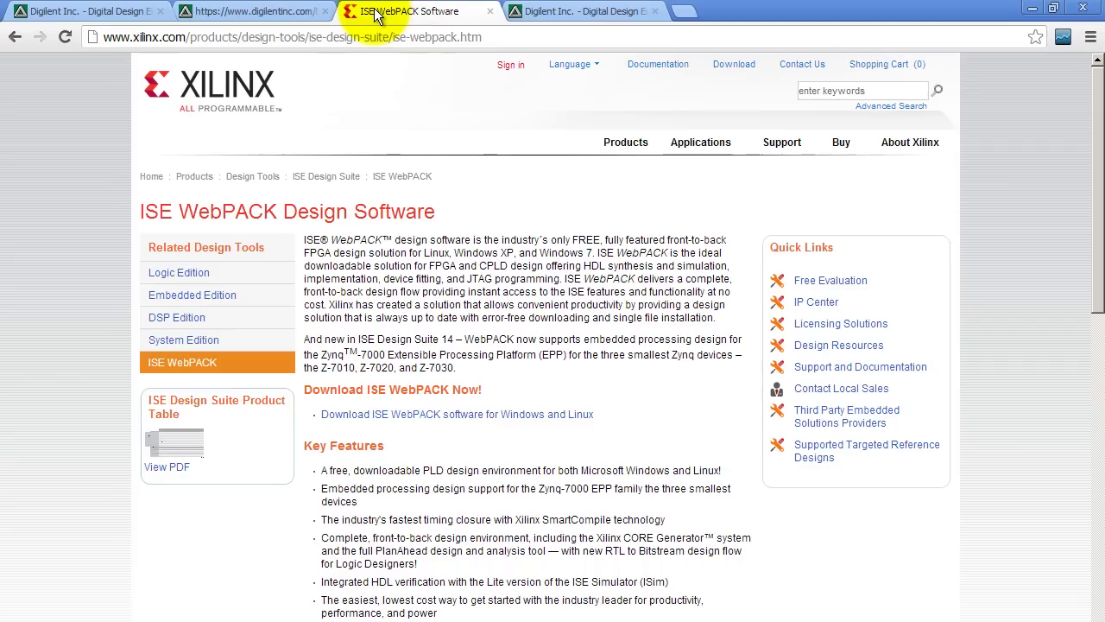
{"action": "left_click", "coordinate": [290, 12]}
{"action": "left_click", "coordinate": [90, 12]}
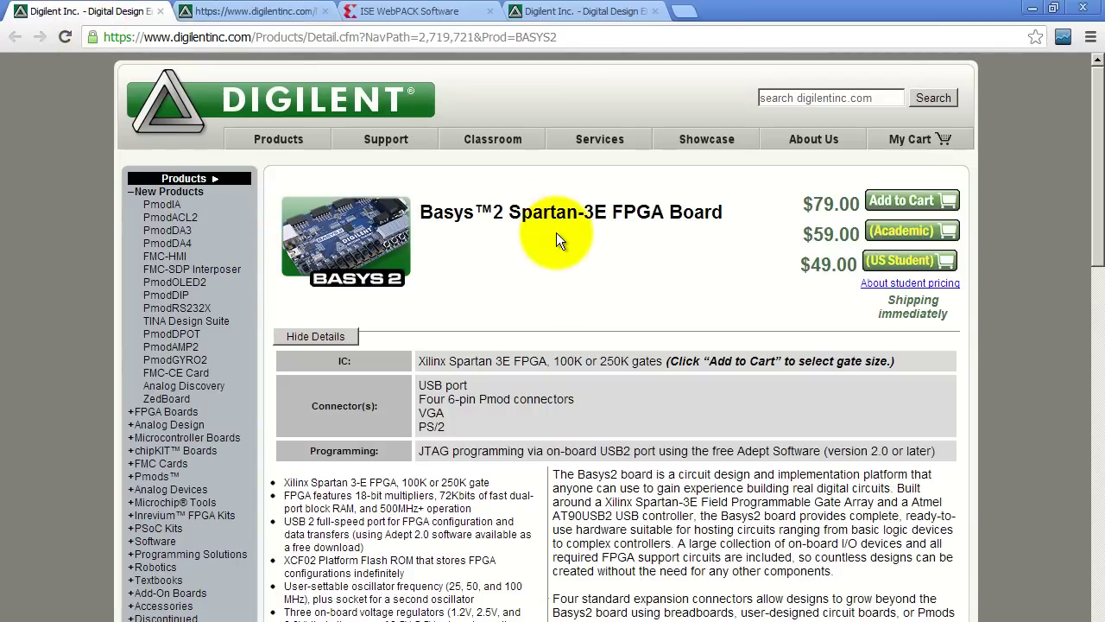
{"action": "scroll", "coordinate": [556, 232], "scroll_direction": "down", "scroll_amount": 2}
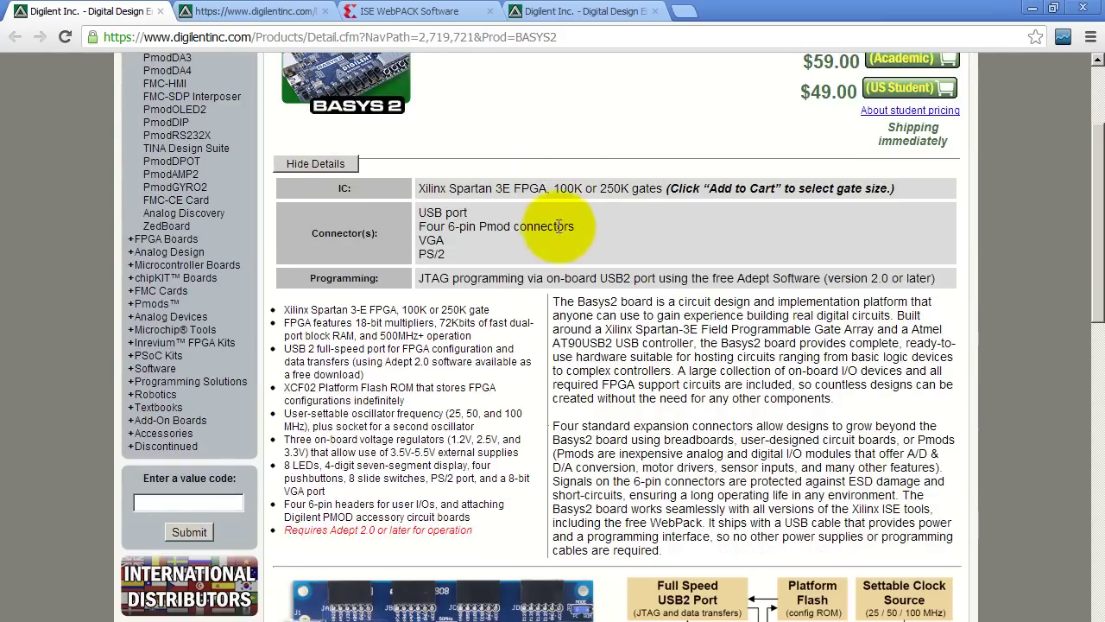
{"action": "double_click", "coordinate": [568, 188]}
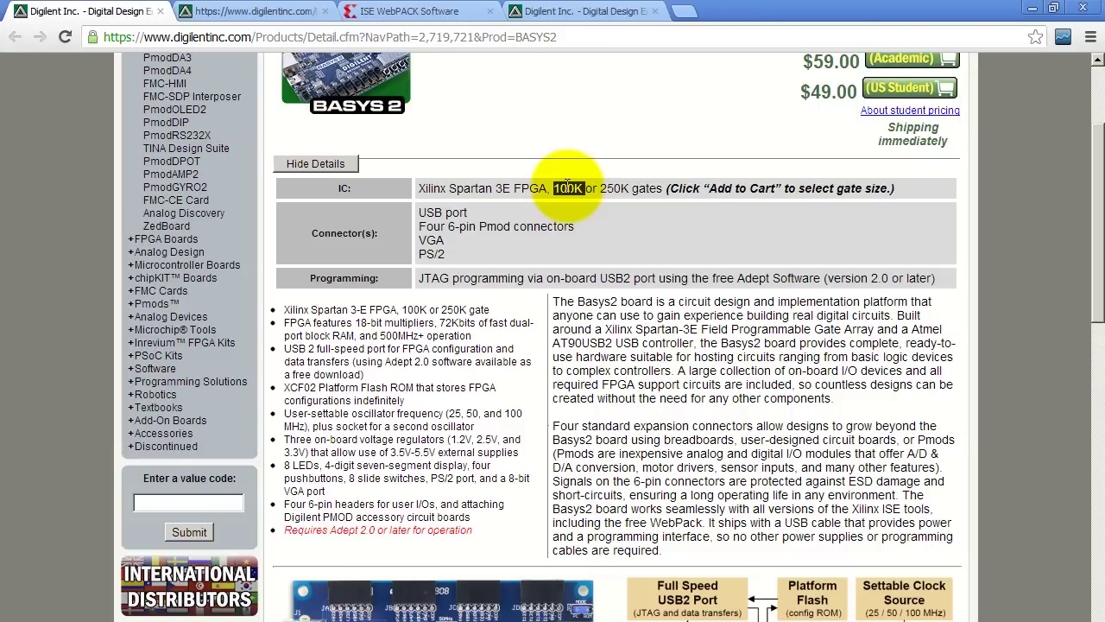
{"action": "double_click", "coordinate": [616, 188]}
- Return to ISE Project Navigator, select XC3S100E as the device and keep CP132 as the package
{"action": "key", "text": "alt+Tab"}
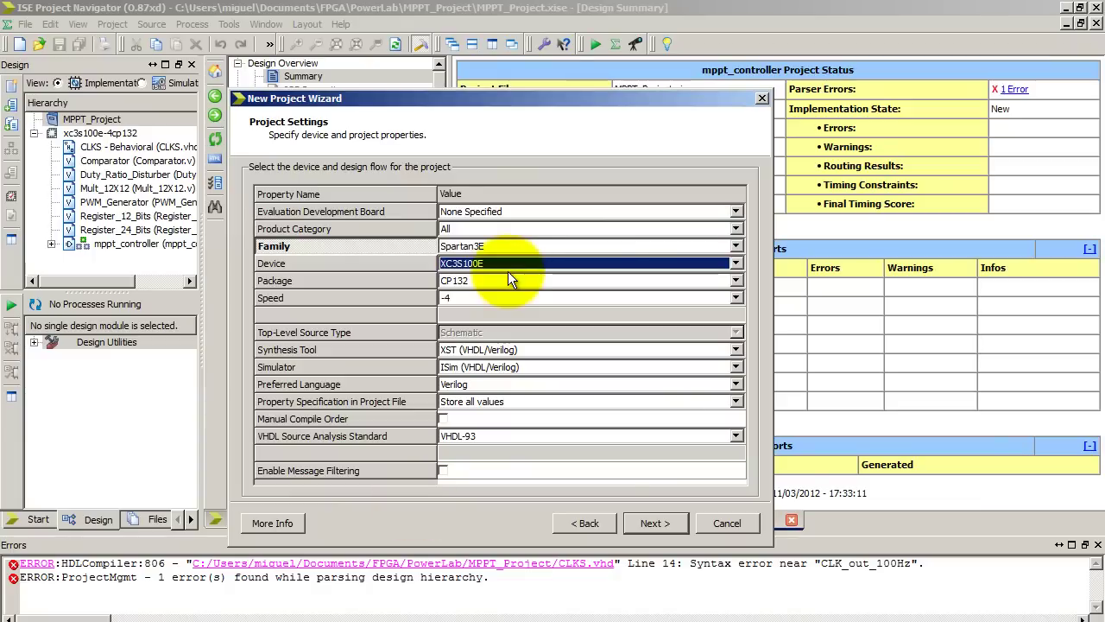
{"action": "left_click", "coordinate": [734, 264]}
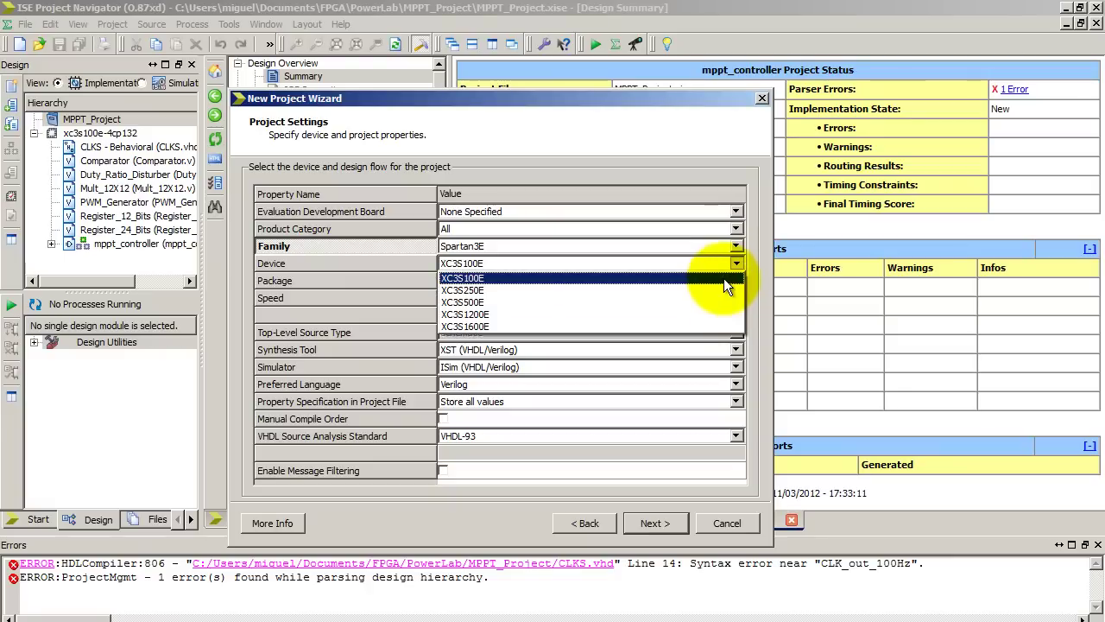
{"action": "left_click", "coordinate": [723, 277]}
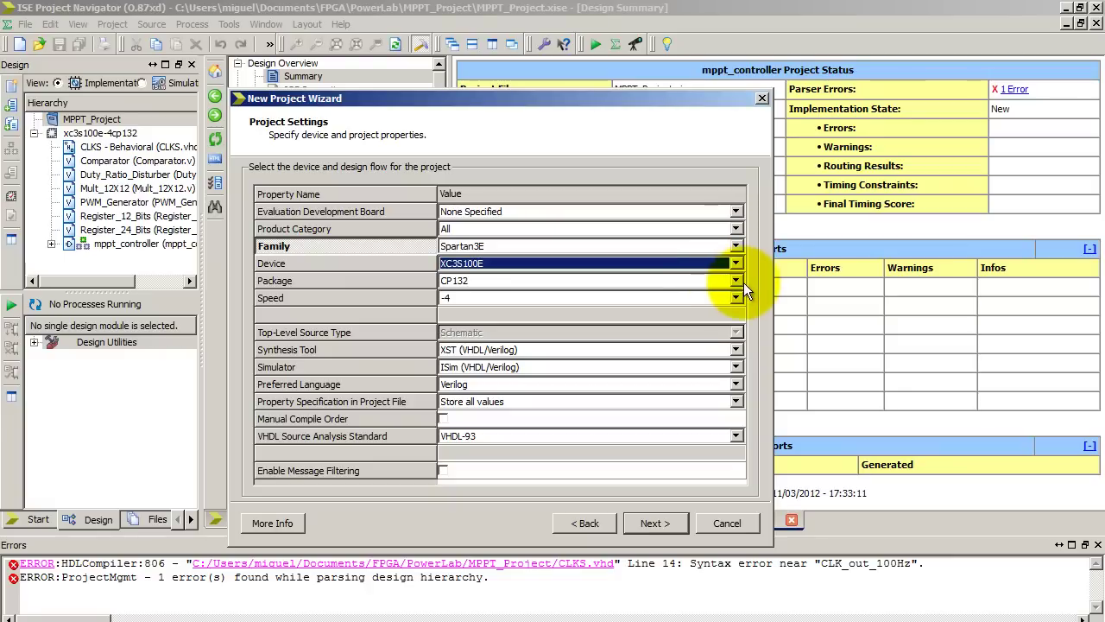
{"action": "left_click", "coordinate": [736, 280]}
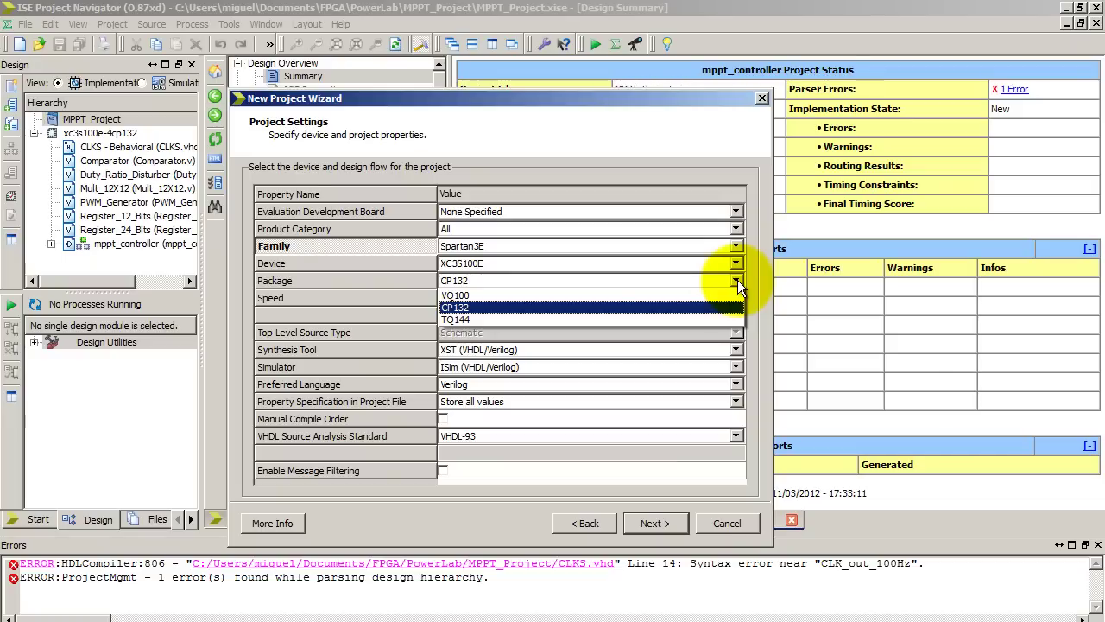
{"action": "left_click", "coordinate": [737, 280]}
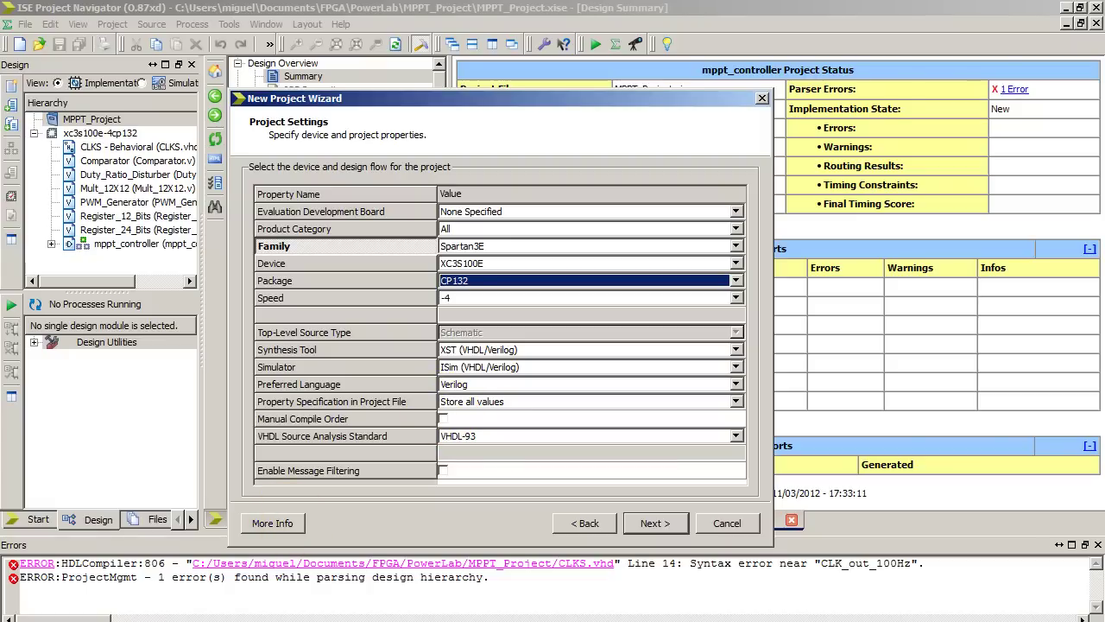
- Switch to the browser and search Google Images for cp132 to view the chip package
{"action": "key", "text": "alt+Tab"}
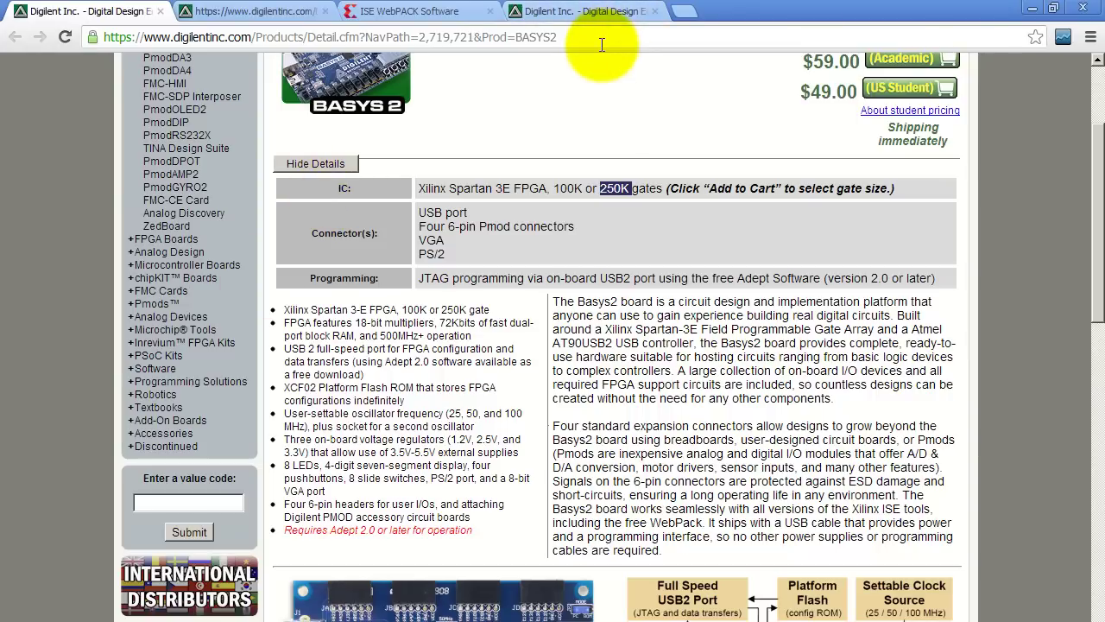
{"action": "left_click", "coordinate": [370, 15]}
{"action": "left_click", "coordinate": [378, 36]}
{"action": "type", "text": "cp1"}
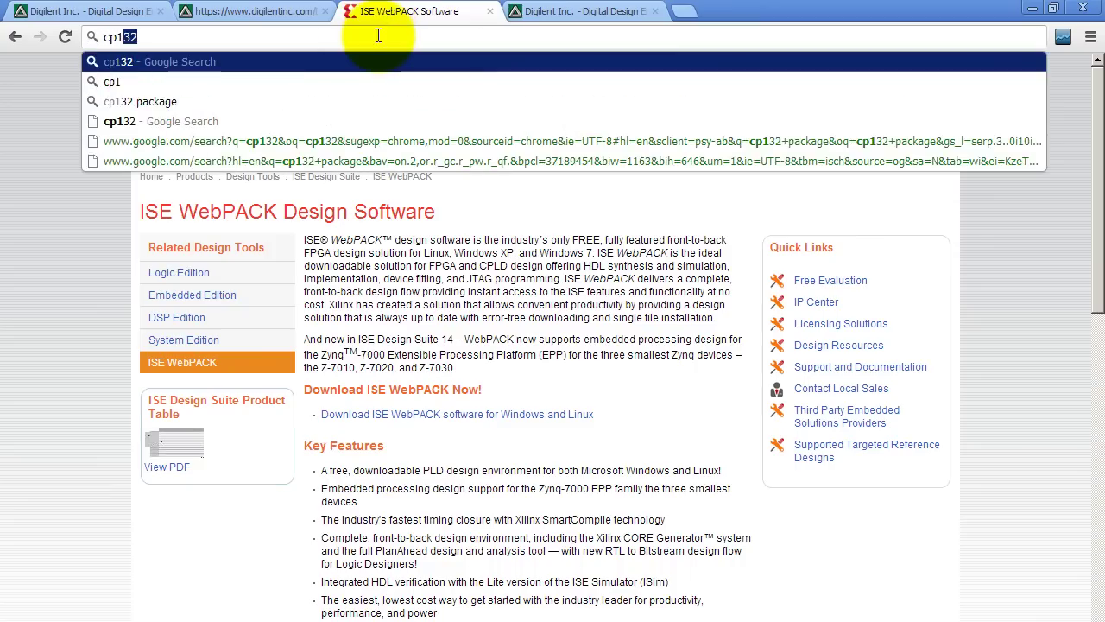
{"action": "key", "text": "Return"}
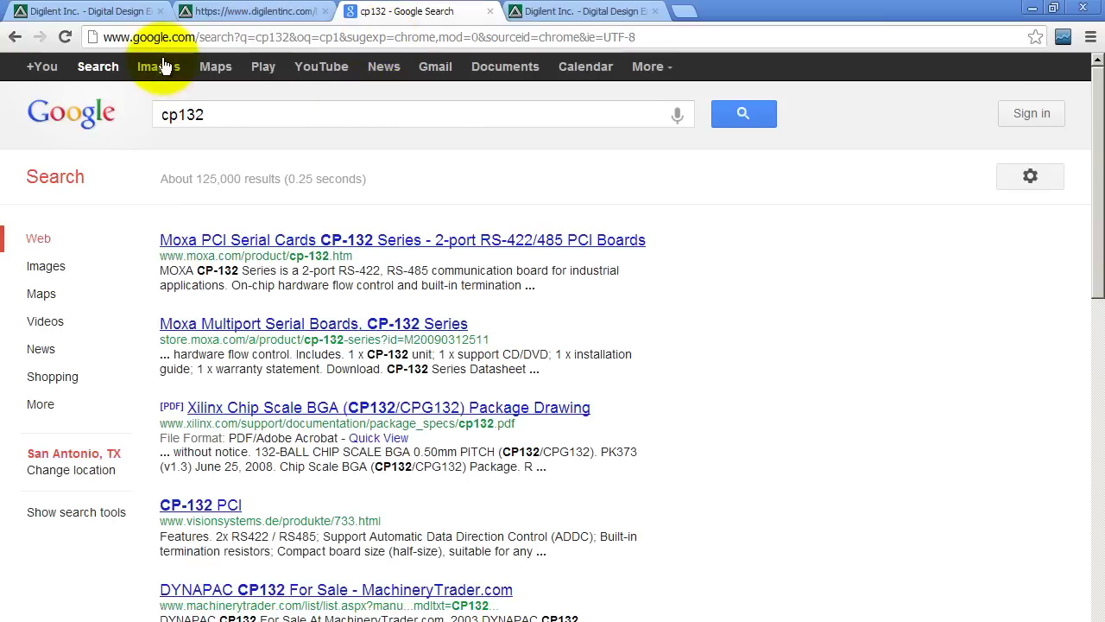
{"action": "left_click", "coordinate": [164, 66]}
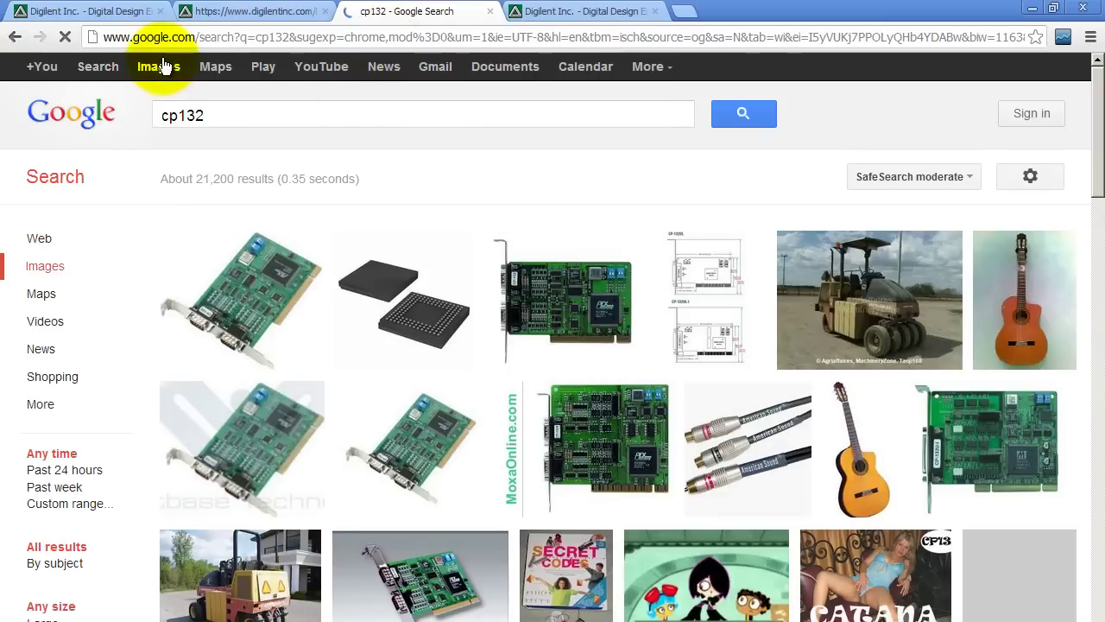
{"action": "mouse_move", "coordinate": [441, 311]}
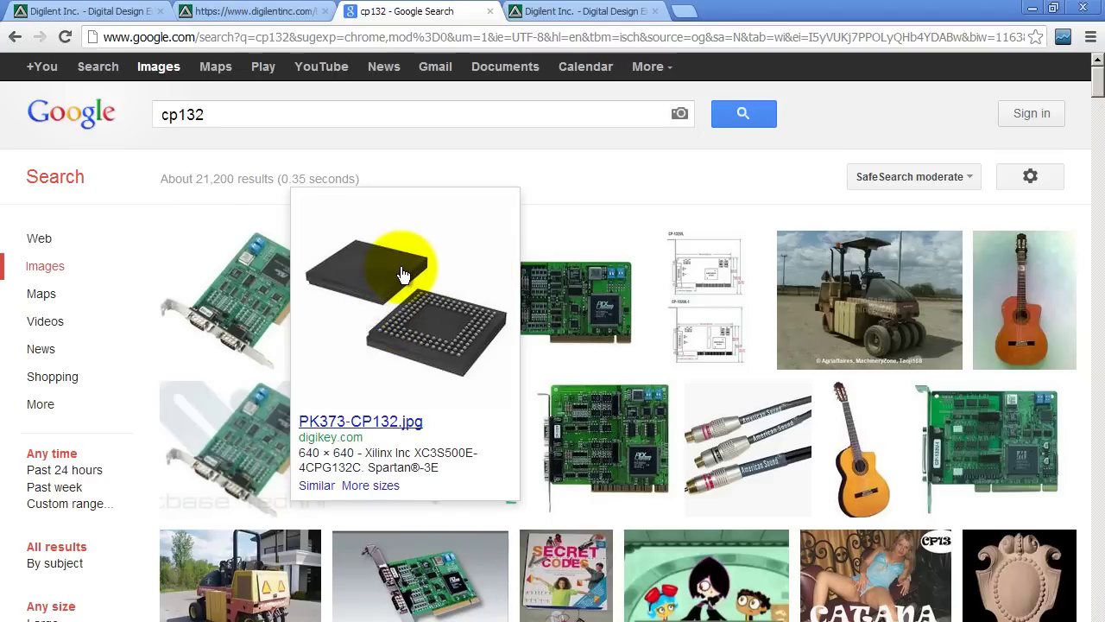
- Check the Basys2 page's board diagram and review the packages offered in ISE Project Navigator's project settings, keeping CP132
{"action": "left_click", "coordinate": [86, 12]}
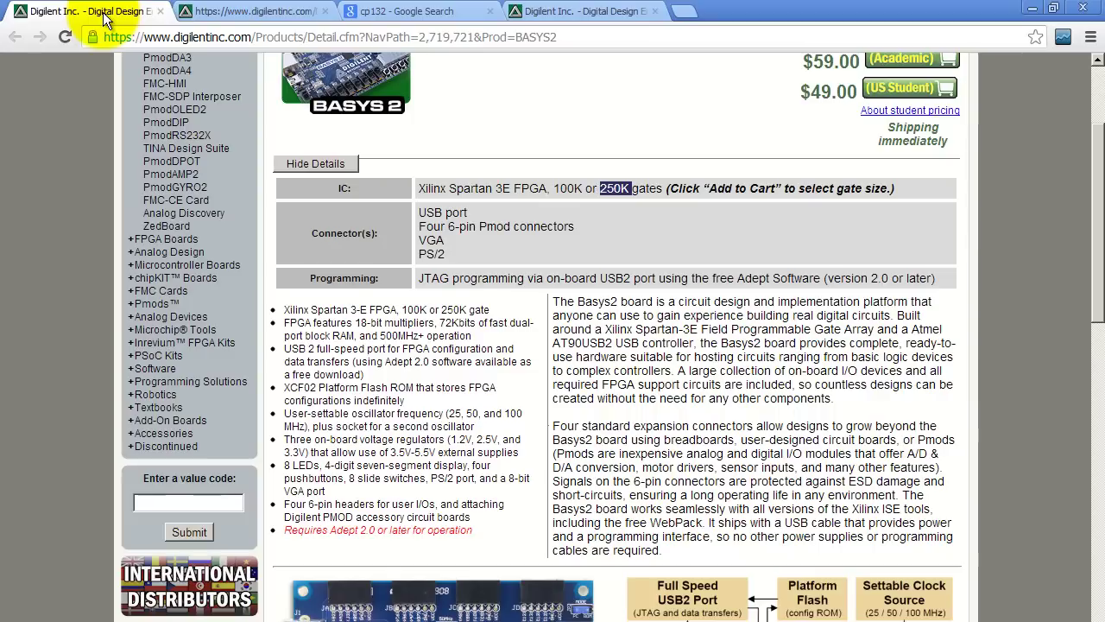
{"action": "scroll", "coordinate": [396, 223], "scroll_direction": "down", "scroll_amount": 3}
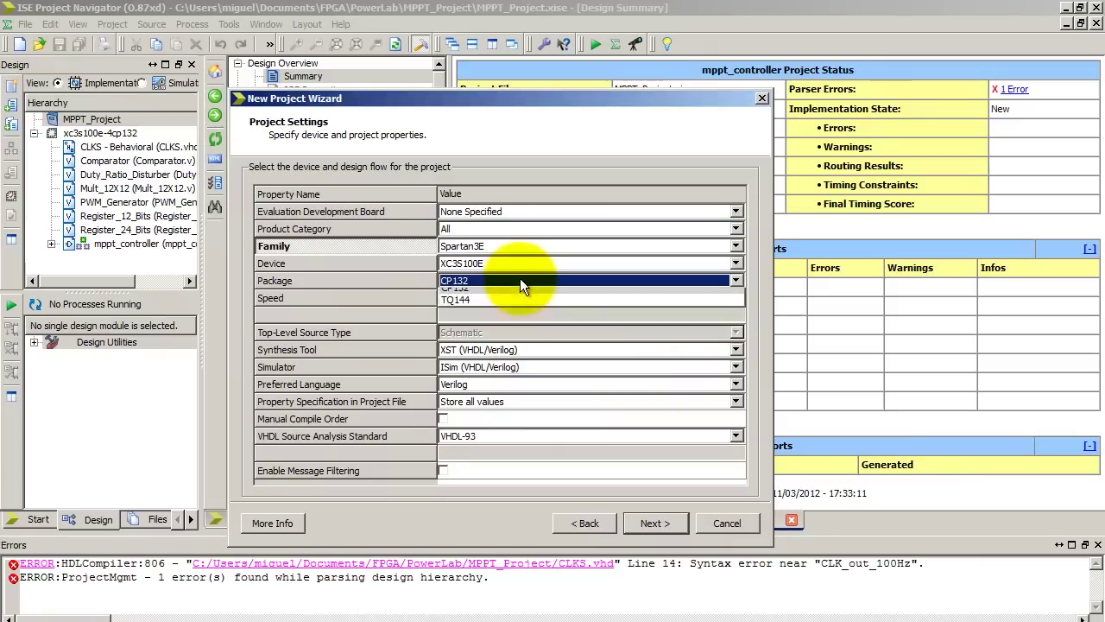
{"action": "left_click", "coordinate": [521, 280]}
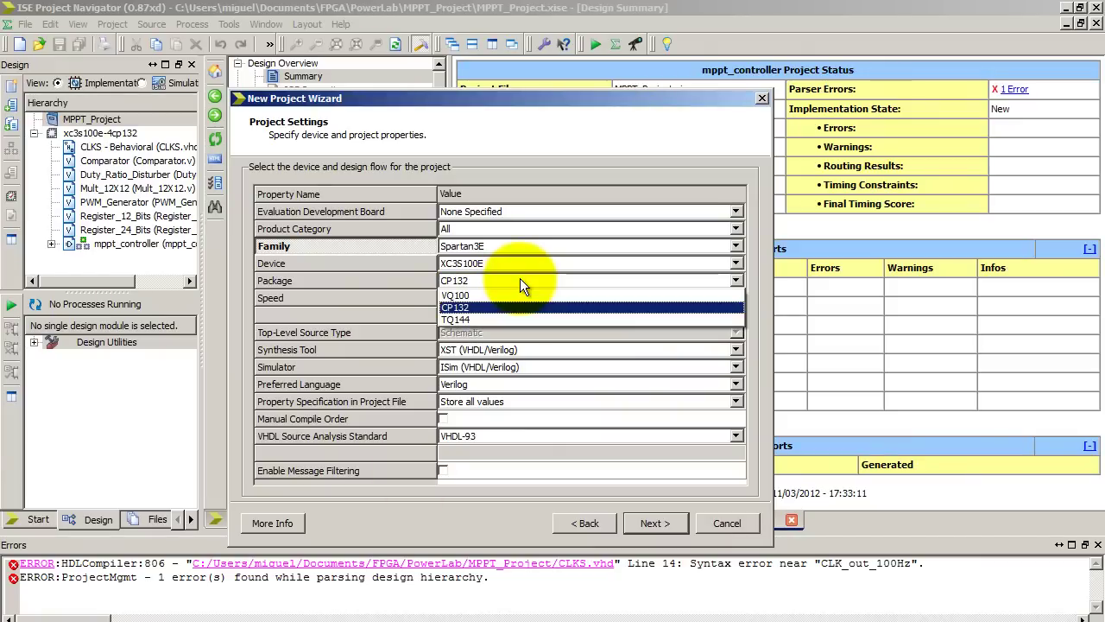
{"action": "left_click", "coordinate": [519, 278]}
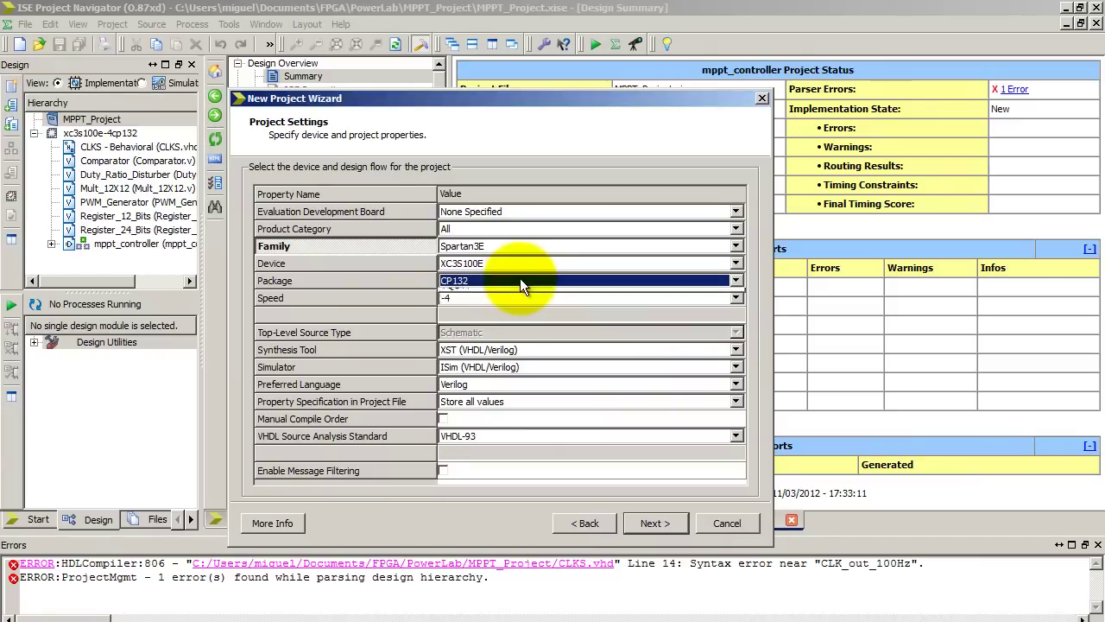
{"action": "left_click", "coordinate": [519, 278]}
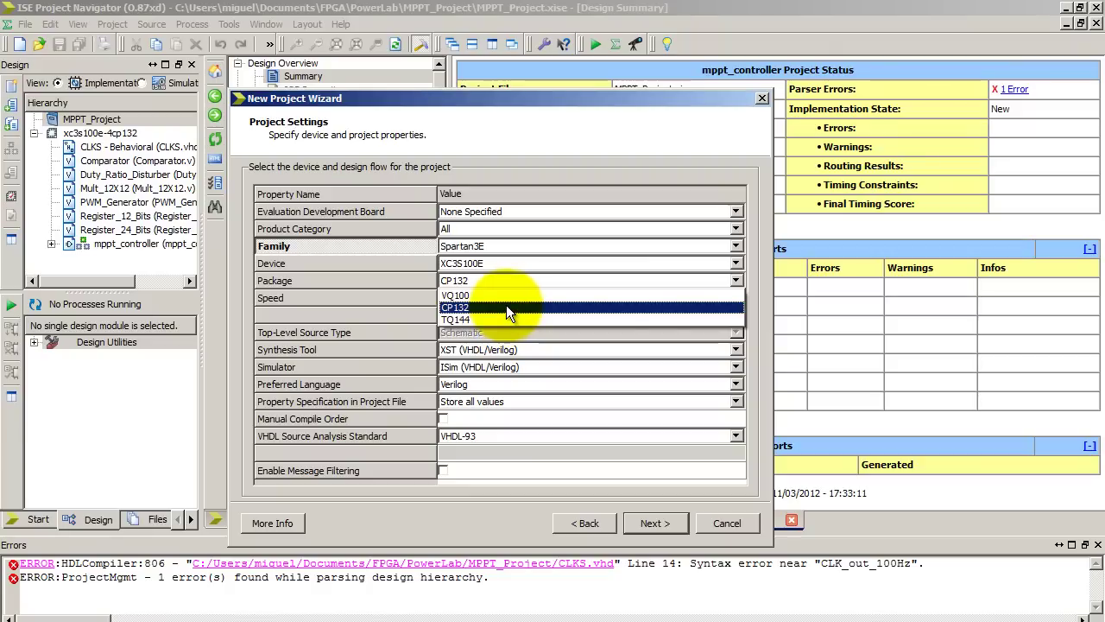
{"action": "left_click", "coordinate": [506, 307]}
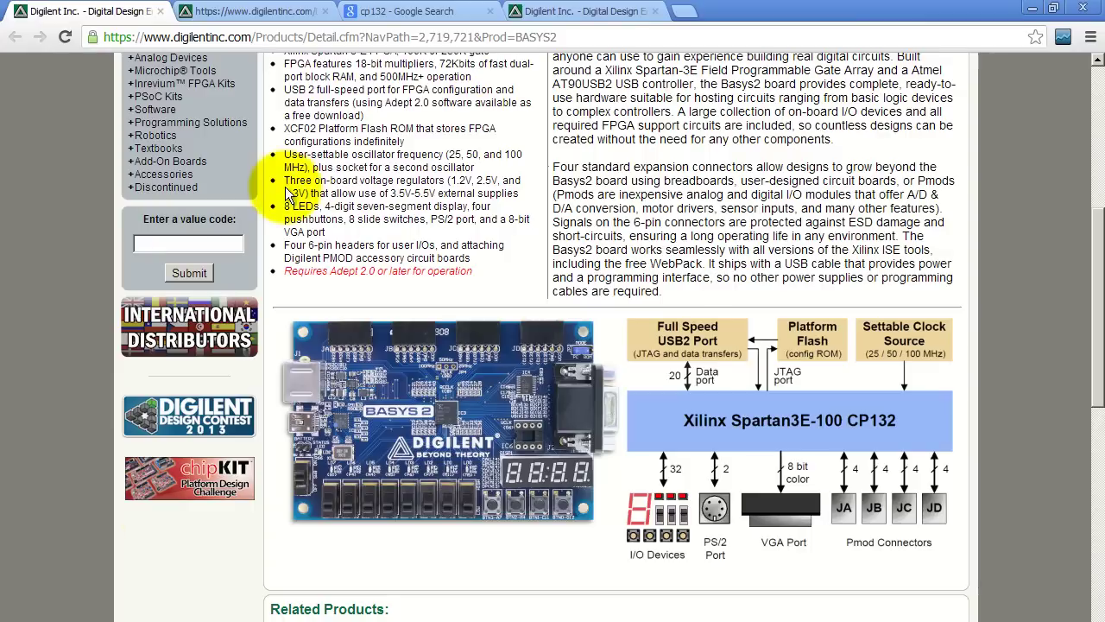
- Return to the browser and search Google Images for vq100 to see that package type
{"action": "left_click", "coordinate": [272, 11]}
{"action": "left_click", "coordinate": [367, 10]}
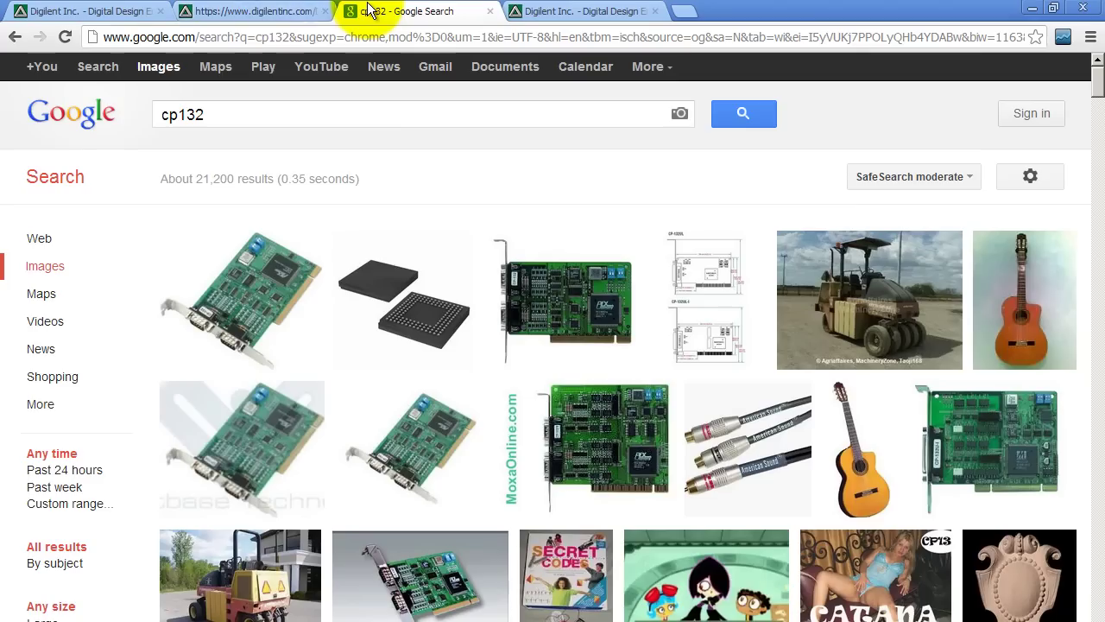
{"action": "double_click", "coordinate": [328, 115]}
{"action": "type", "text": "vq1"}
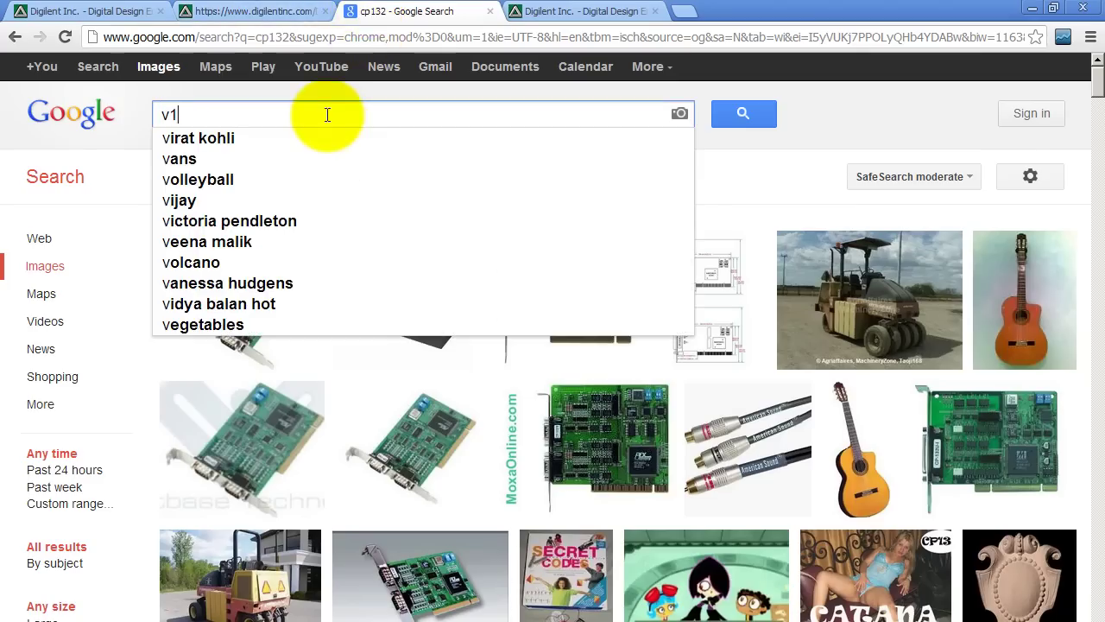
{"action": "key", "text": "BackSpace"}
{"action": "type", "text": "q100"}
{"action": "key", "text": "Return"}
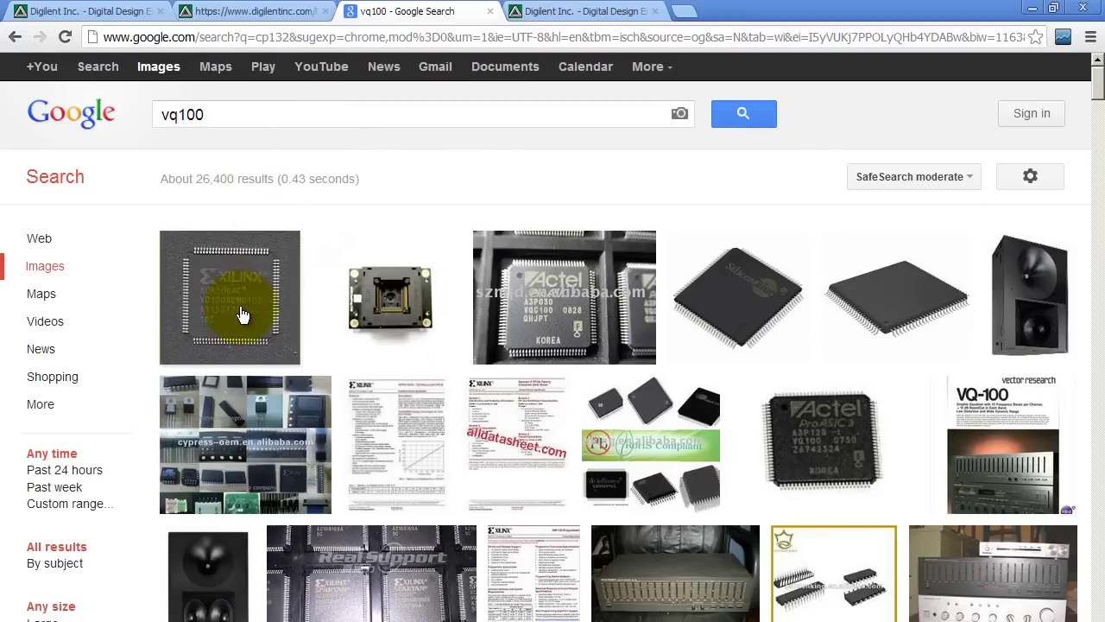
{"action": "mouse_move", "coordinate": [247, 314]}
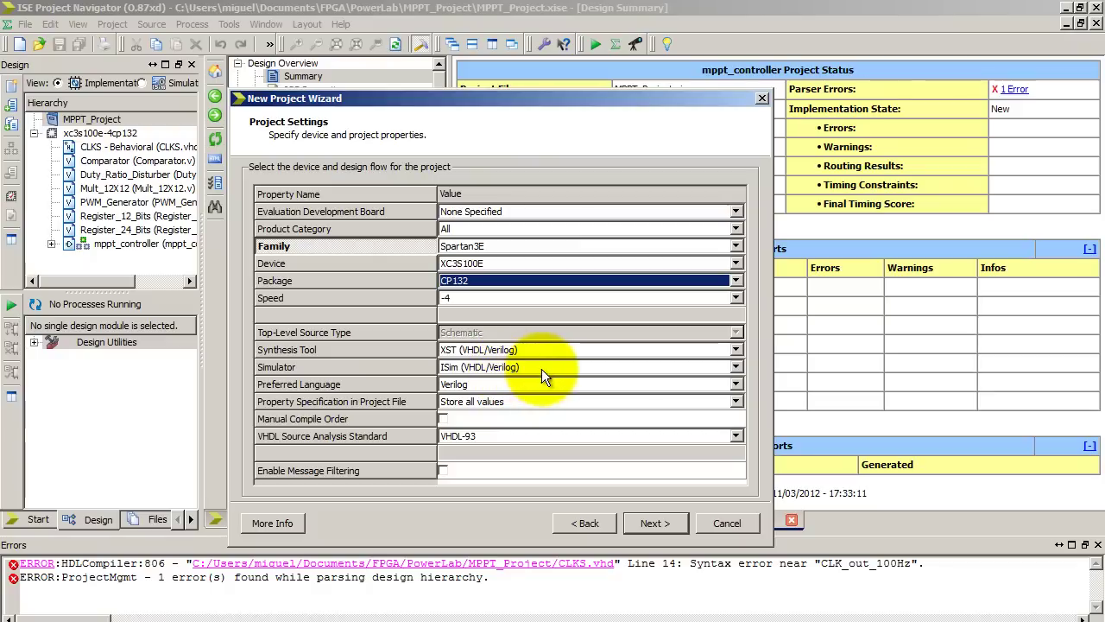
- Back in ISE Project Navigator, keep Verilog as the preferred language and finish creating the BeginnerTutorial project
{"action": "left_click", "coordinate": [736, 385]}
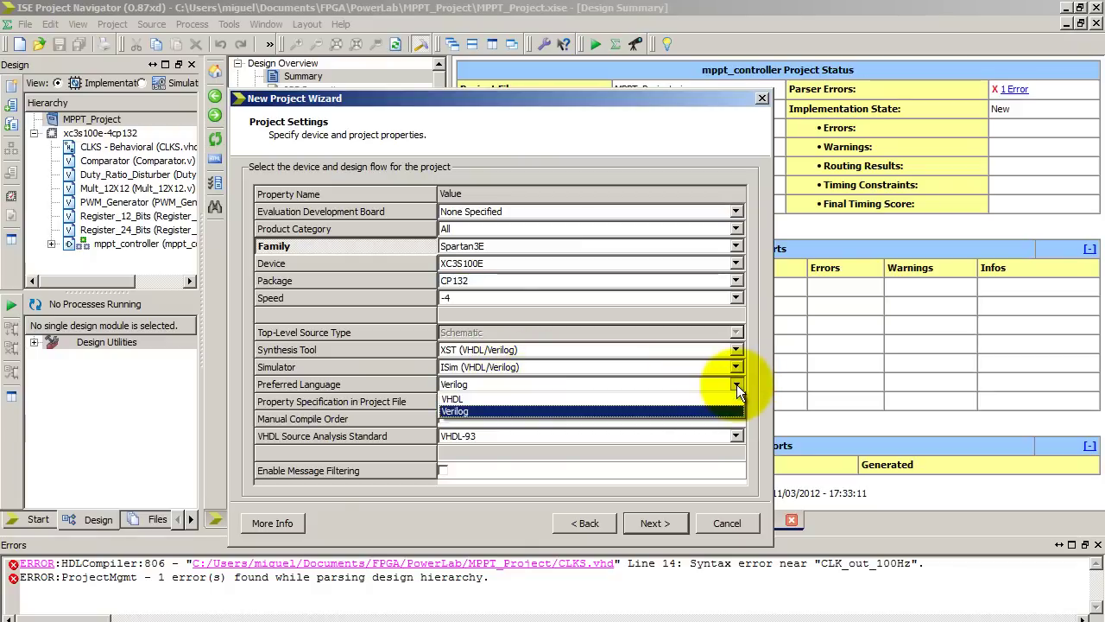
{"action": "left_click", "coordinate": [736, 385]}
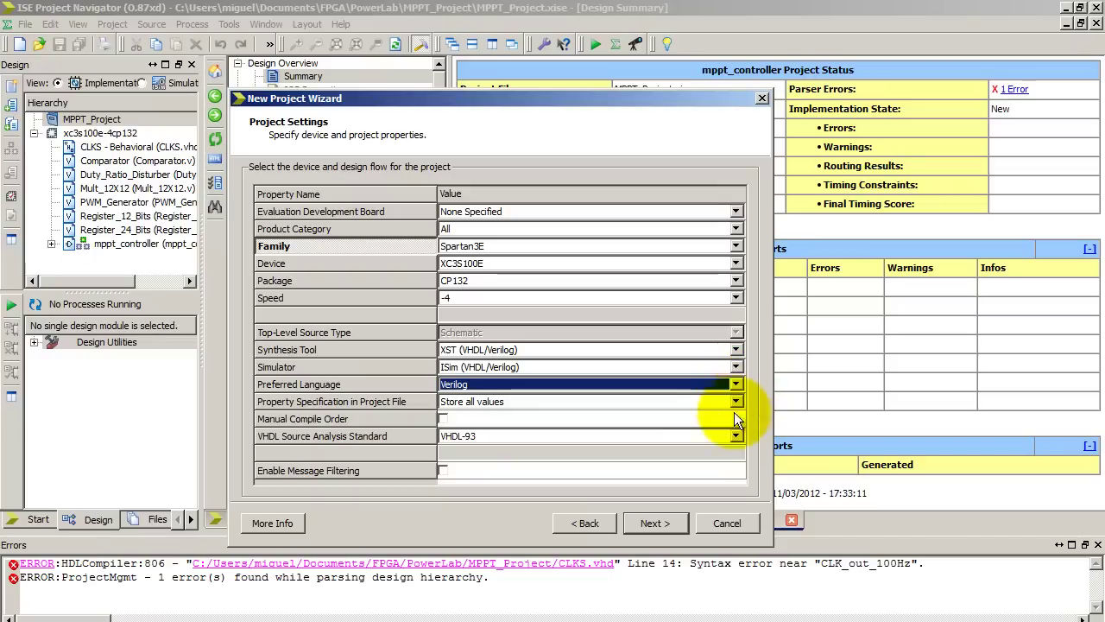
{"action": "left_click", "coordinate": [665, 523]}
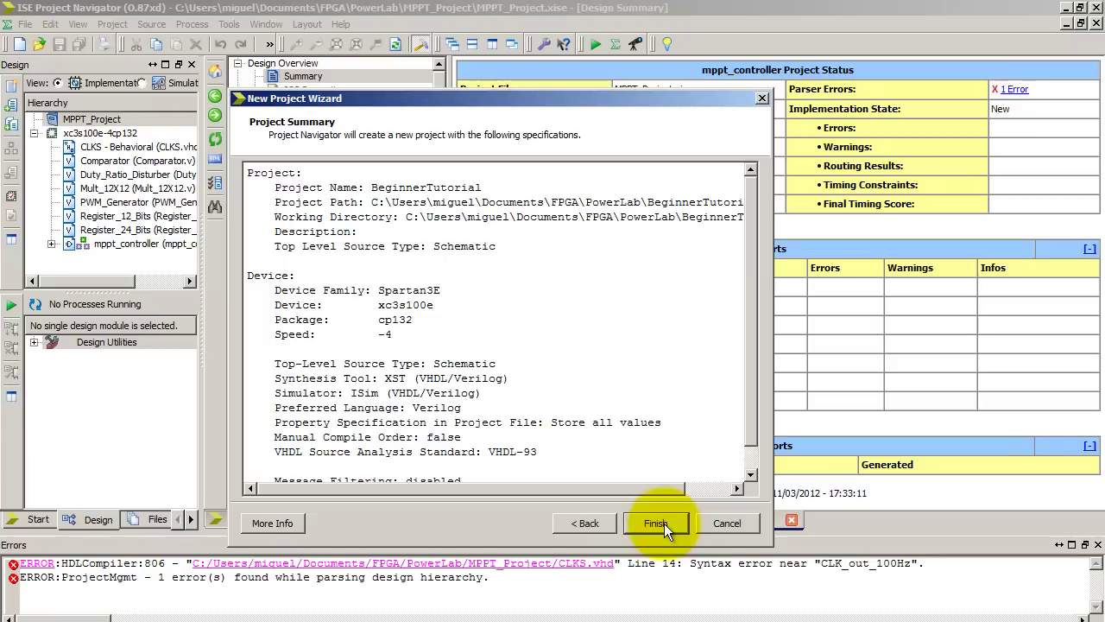
{"action": "left_click", "coordinate": [656, 523]}
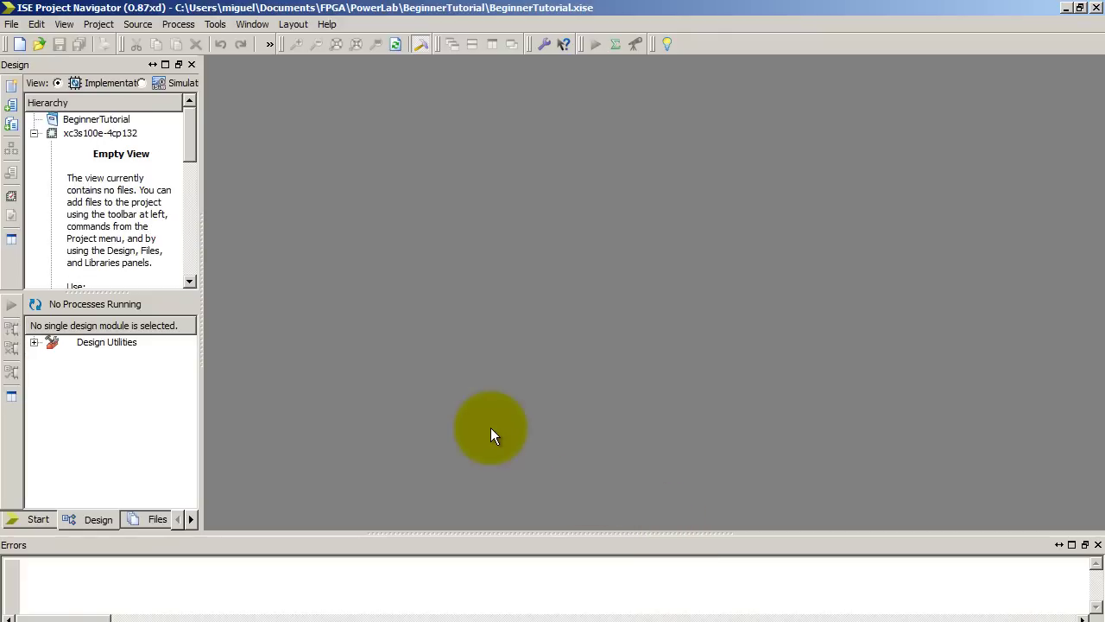
- Add a new Schematic source named main_schematic to the BeginnerTutorial project
{"action": "left_click", "coordinate": [72, 121]}
{"action": "right_click", "coordinate": [74, 128]}
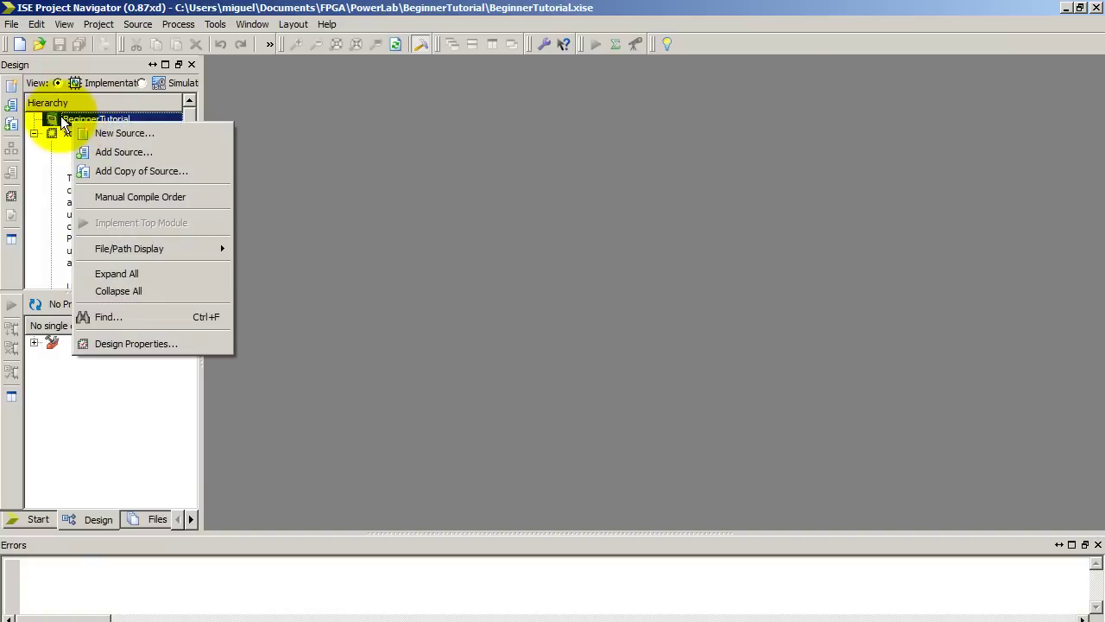
{"action": "left_click", "coordinate": [84, 134]}
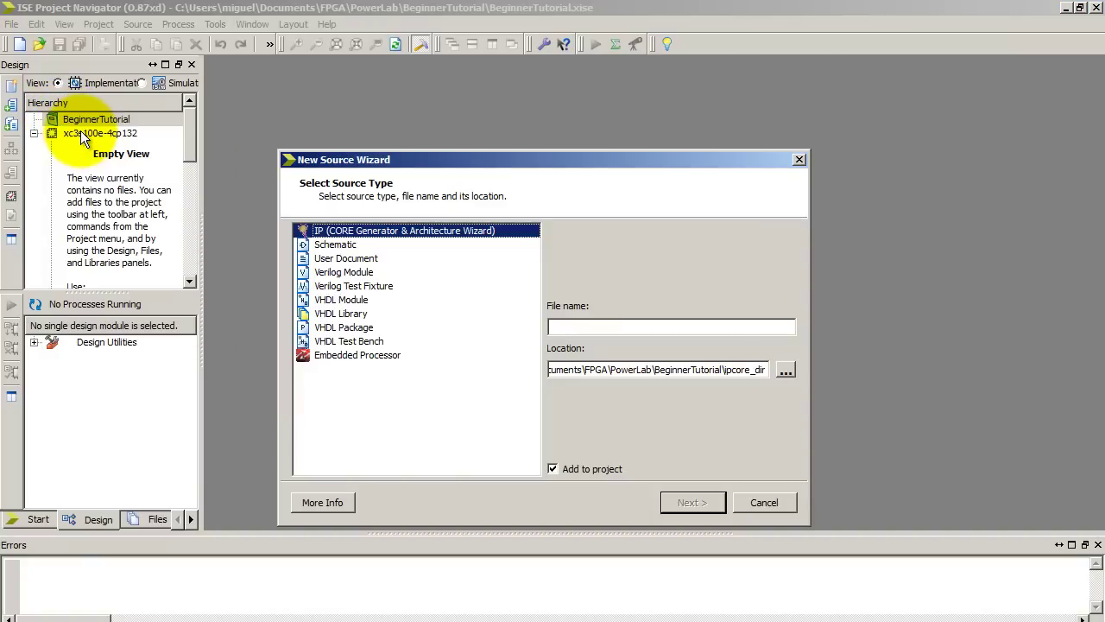
{"action": "left_click", "coordinate": [336, 245]}
{"action": "left_click", "coordinate": [640, 331]}
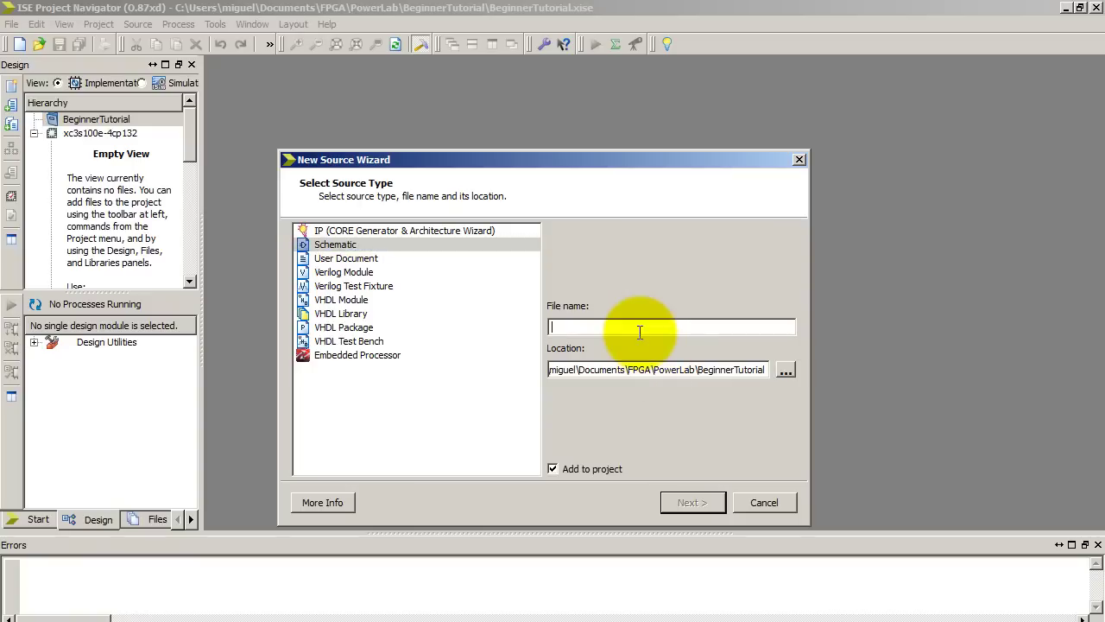
{"action": "type", "text": "main_schematic"}
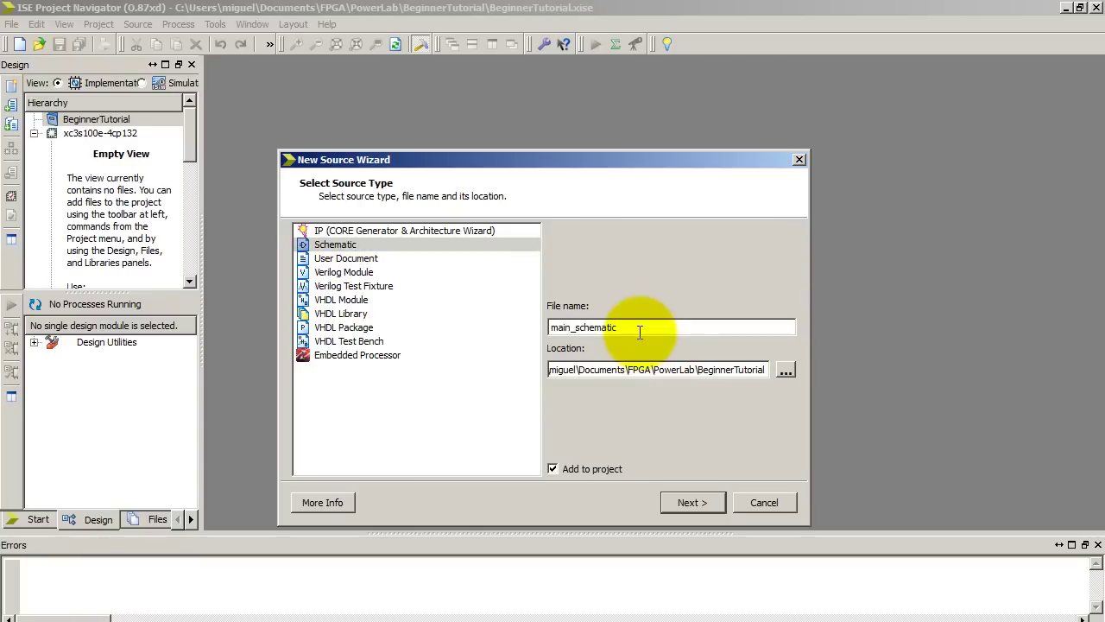
{"action": "left_click", "coordinate": [702, 508]}
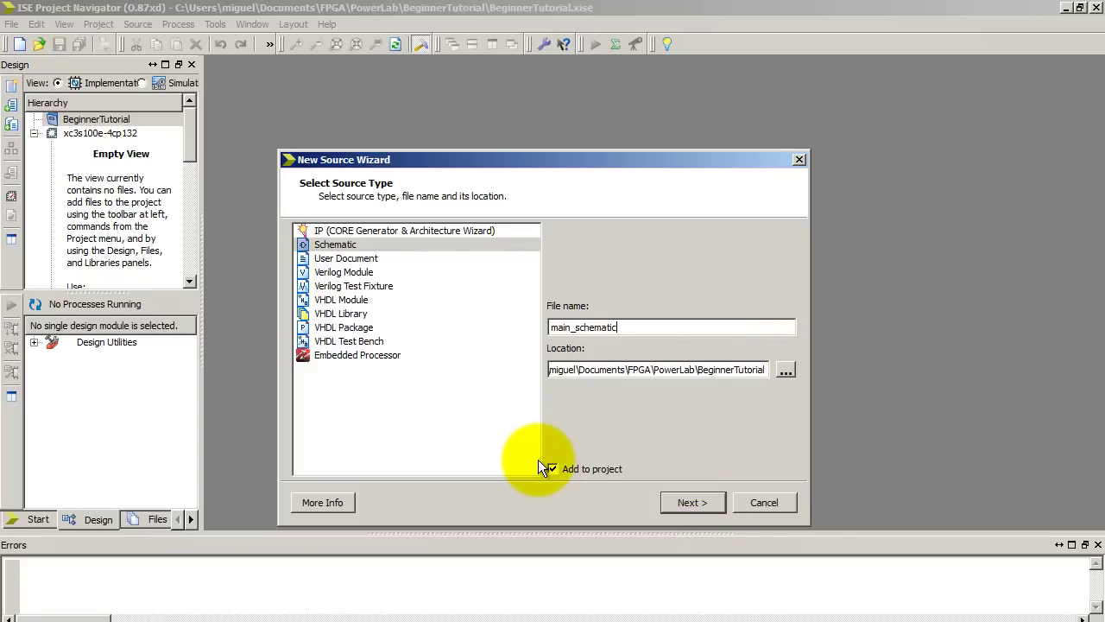
{"action": "left_click", "coordinate": [690, 504]}
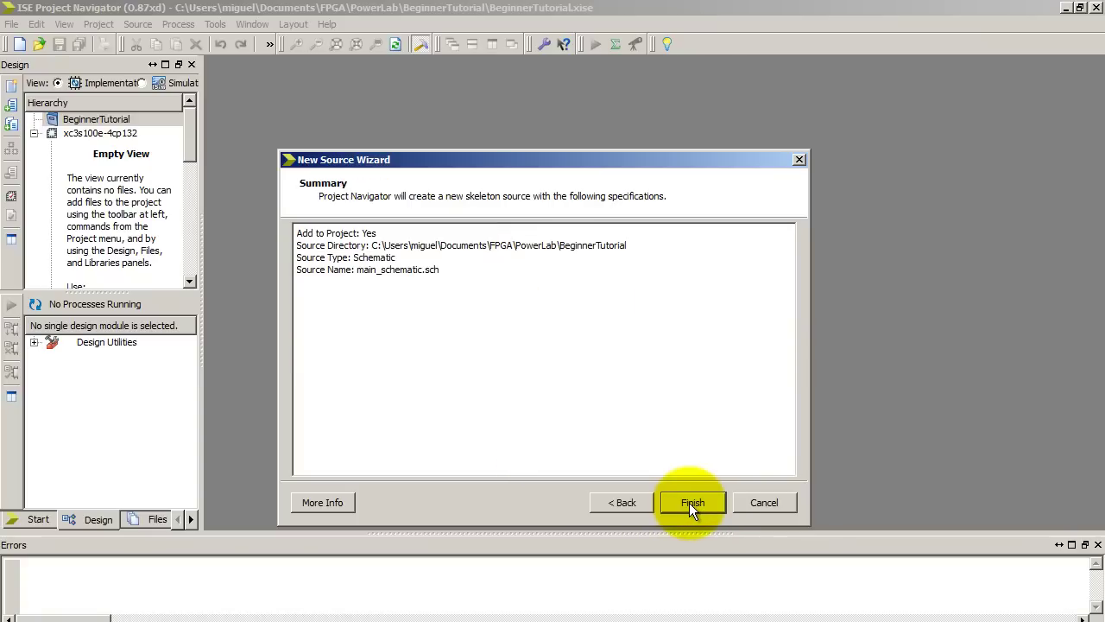
{"action": "left_click", "coordinate": [692, 502]}
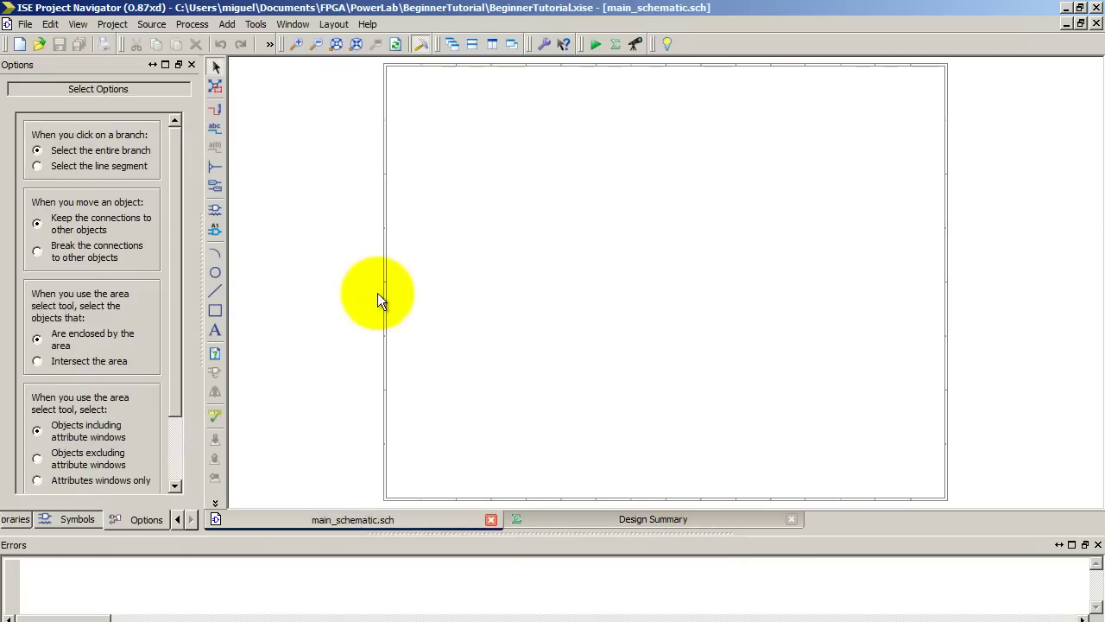
- Place one fd_1 symbol from the Flip_Flop category near the middle of the schematic sheet
{"action": "left_click", "coordinate": [215, 215]}
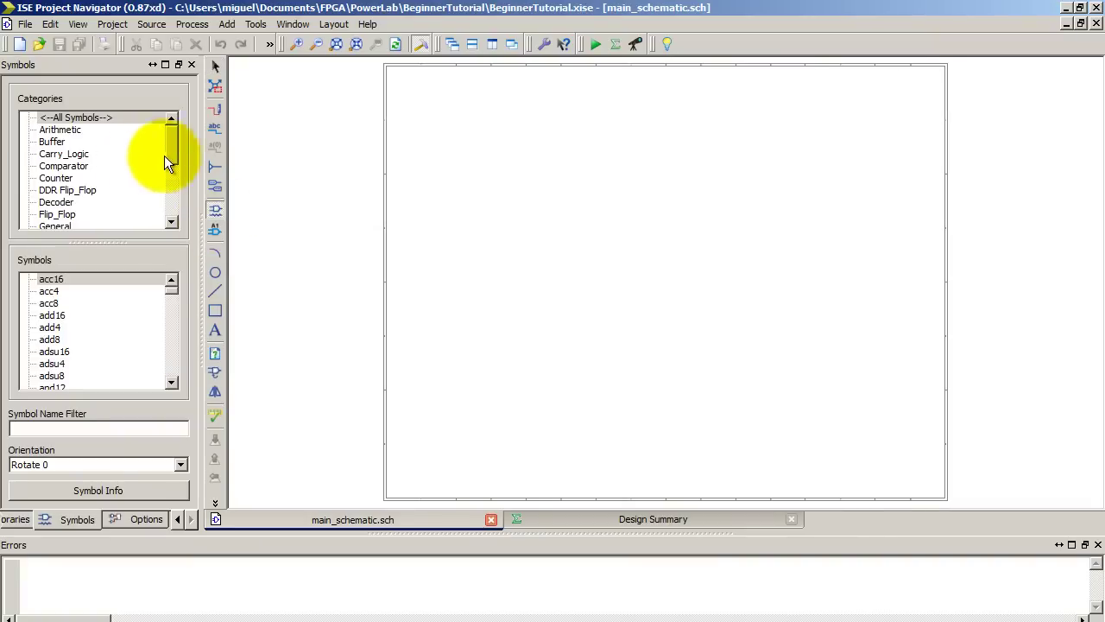
{"action": "mouse_move", "coordinate": [178, 145]}
{"action": "left_mouse_down"}
{"action": "mouse_move", "coordinate": [173, 198]}
{"action": "mouse_move", "coordinate": [174, 102]}
{"action": "mouse_move", "coordinate": [170, 219]}
{"action": "mouse_move", "coordinate": [176, 163]}
{"action": "left_mouse_up"}
{"action": "left_click", "coordinate": [56, 166]}
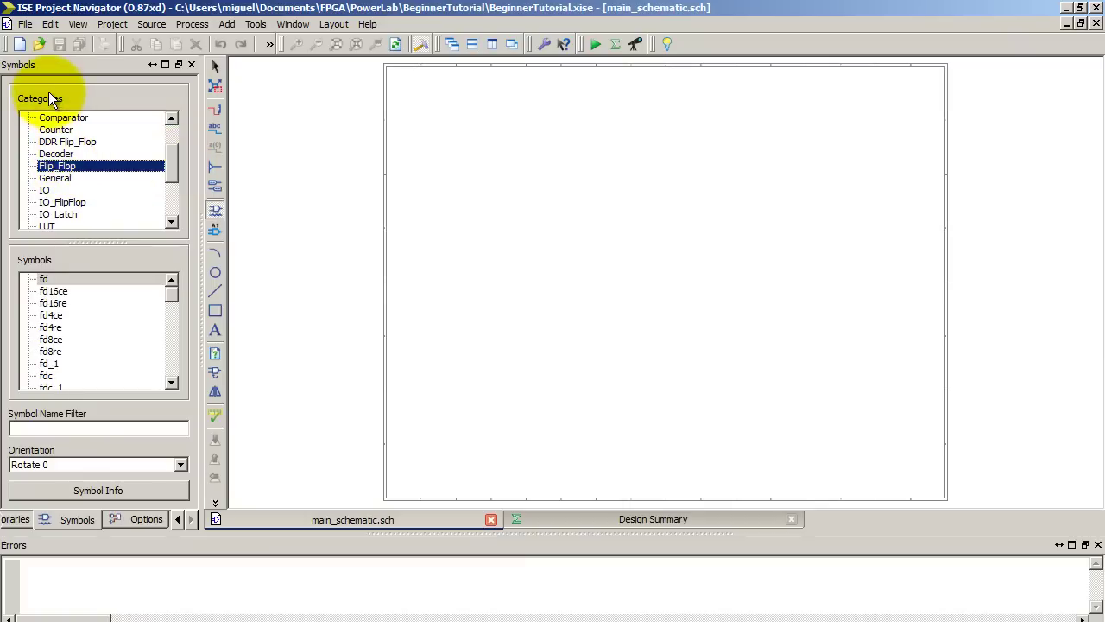
{"action": "left_click", "coordinate": [61, 319]}
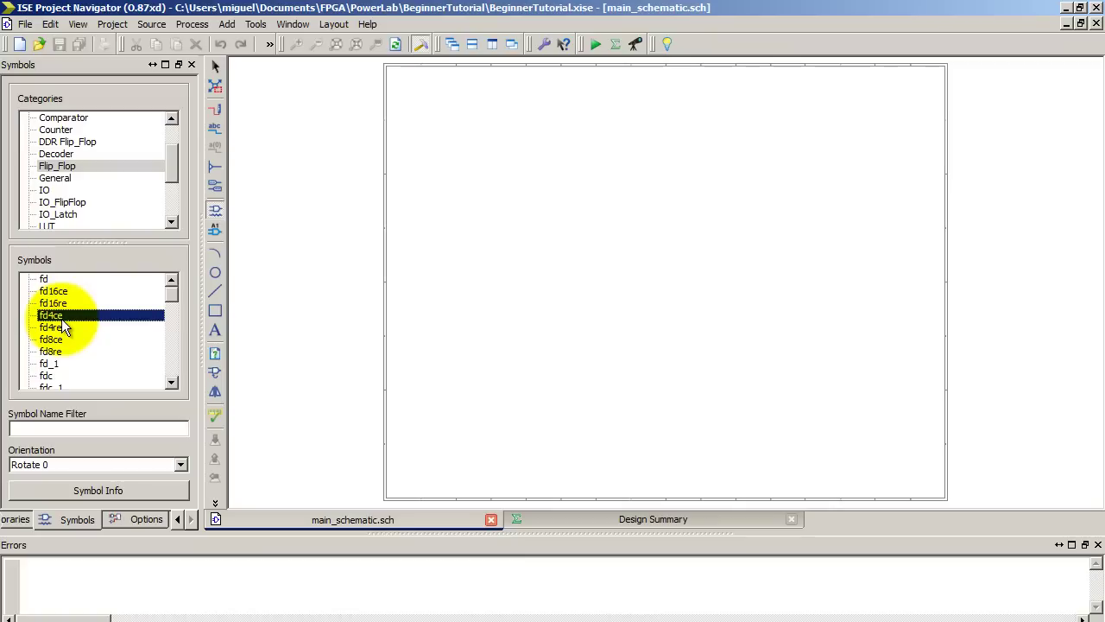
{"action": "scroll", "coordinate": [61, 319], "scroll_direction": "down", "scroll_amount": 1}
{"action": "left_click", "coordinate": [56, 328]}
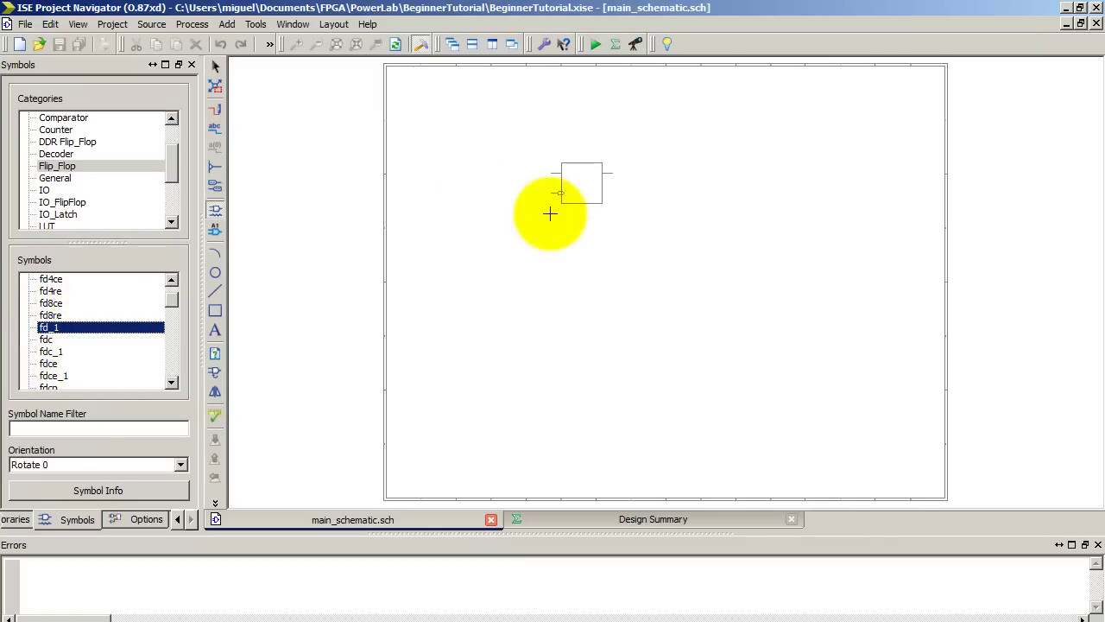
{"action": "left_click", "coordinate": [590, 276]}
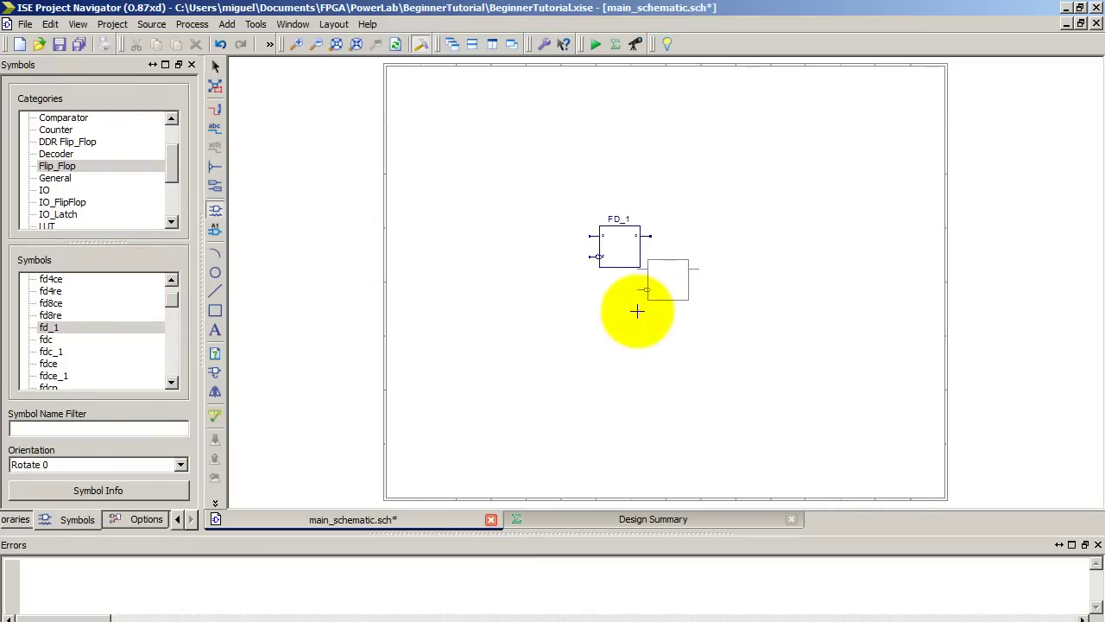
{"action": "key", "text": "Escape"}
- Add an automatic I/O marker to the D input of the FD_1 flip-flop
{"action": "scroll", "coordinate": [615, 252], "scroll_direction": "up", "scroll_amount": 3}
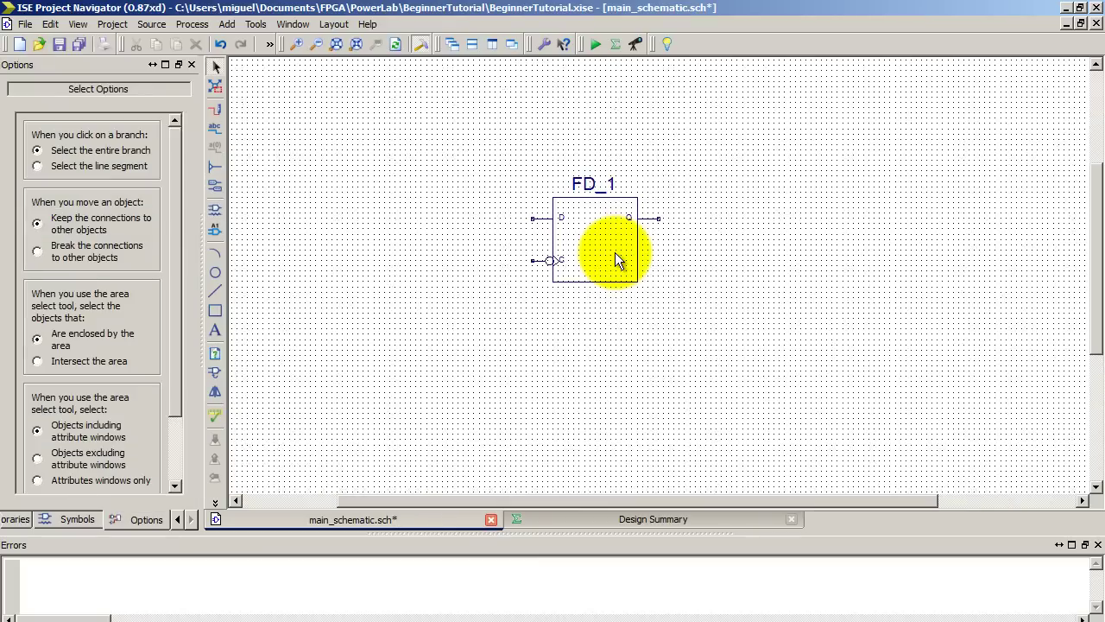
{"action": "scroll", "coordinate": [615, 252], "scroll_direction": "up", "scroll_amount": 1}
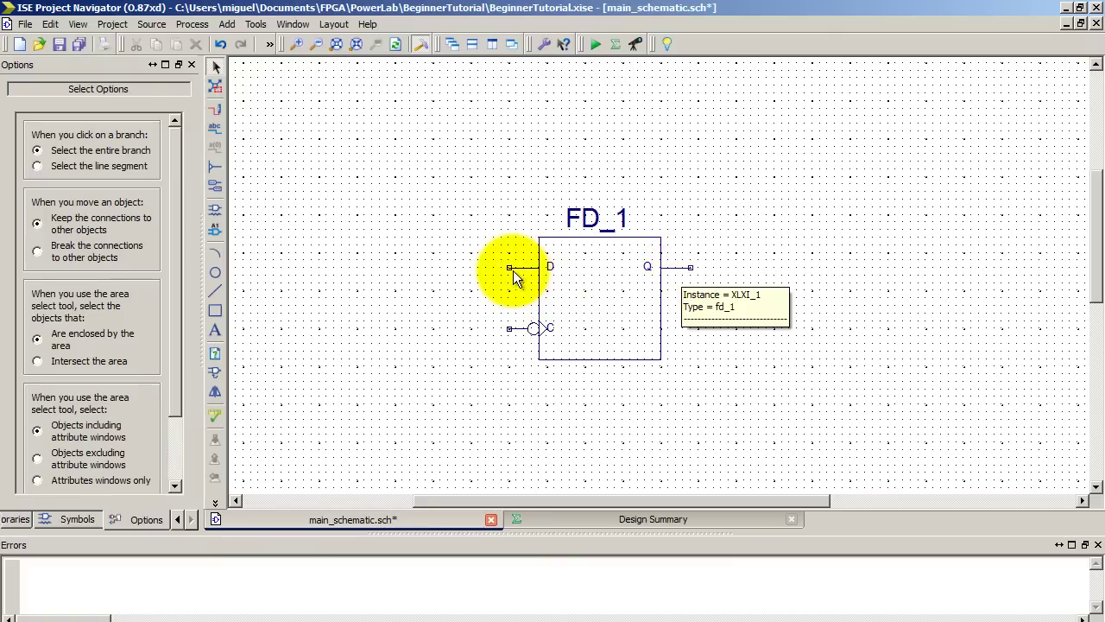
{"action": "left_click", "coordinate": [215, 184]}
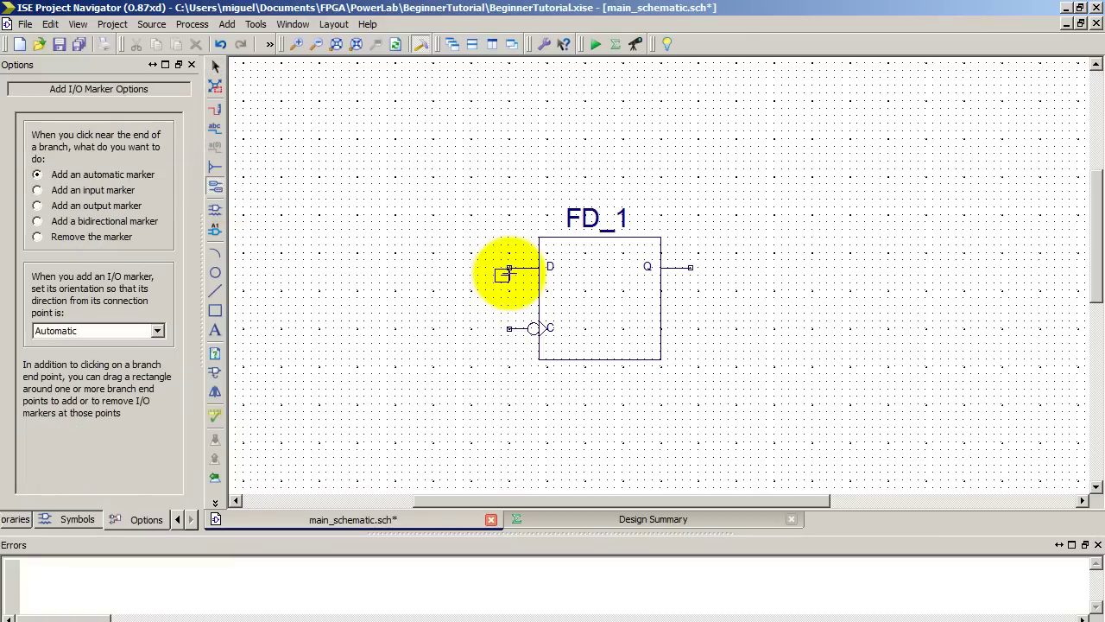
{"action": "left_click", "coordinate": [505, 268]}
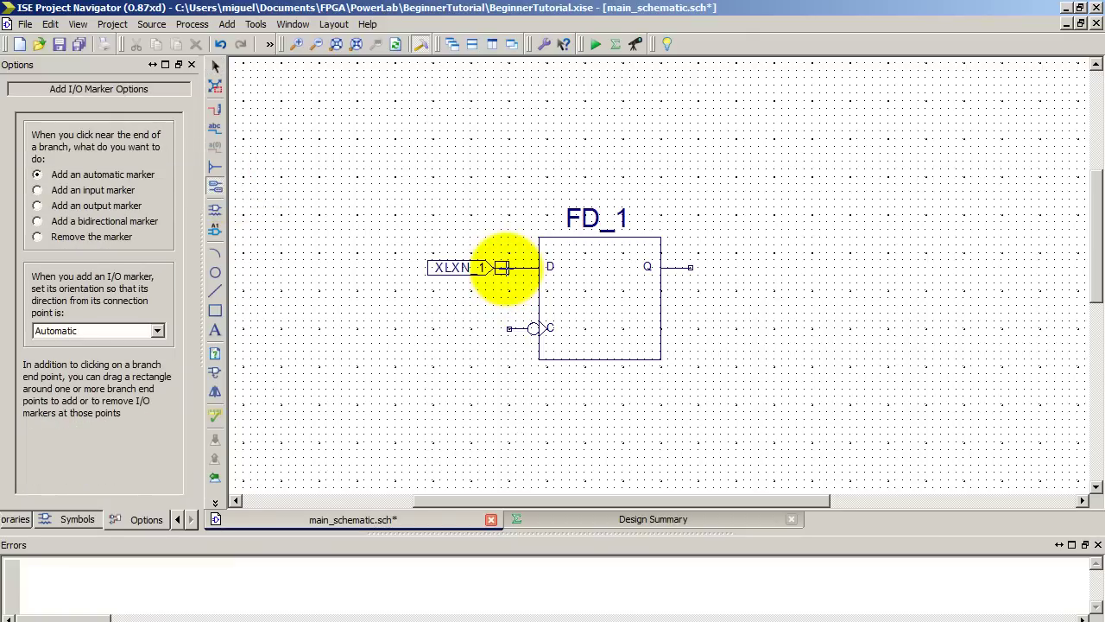
- Add automatic I/O markers to the C input and Q output of the FD_1 flip-flop
{"action": "left_click", "coordinate": [503, 327]}
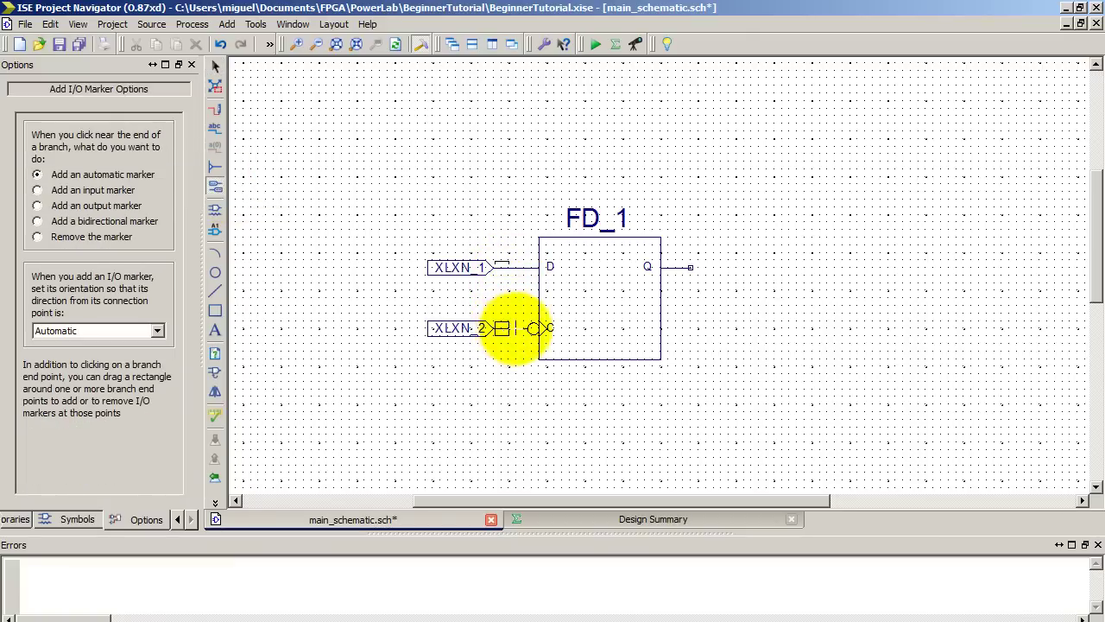
{"action": "left_click", "coordinate": [687, 268]}
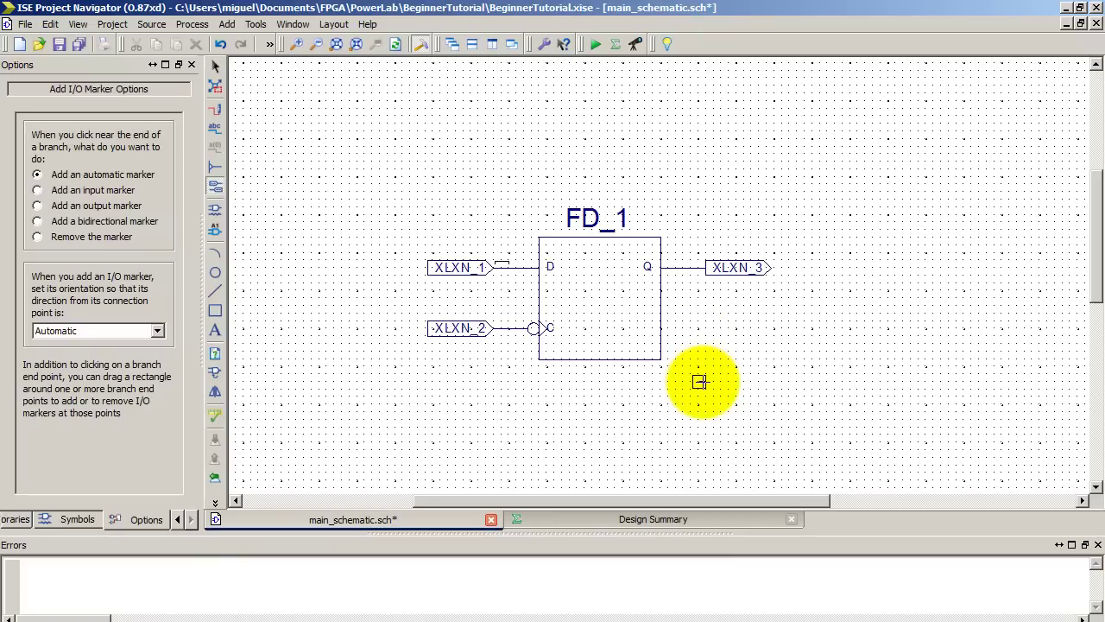
{"action": "key", "text": "Escape"}
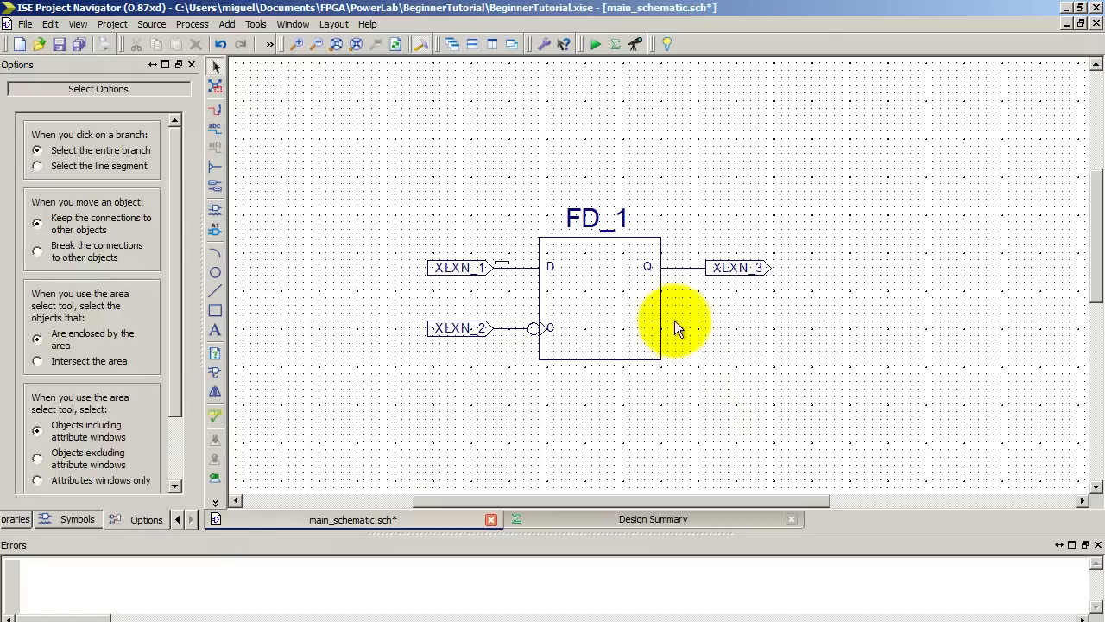
- Rename the I/O marker on the flip-flop's D input to D
{"action": "mouse_move", "coordinate": [651, 268]}
{"action": "mouse_move", "coordinate": [487, 272]}
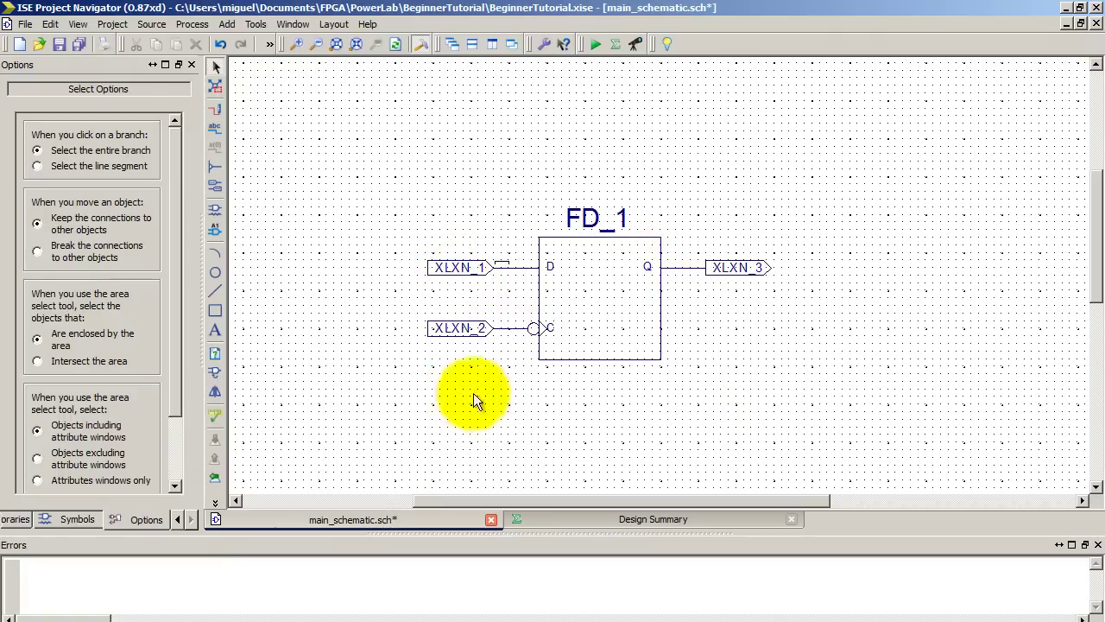
{"action": "mouse_move", "coordinate": [538, 335]}
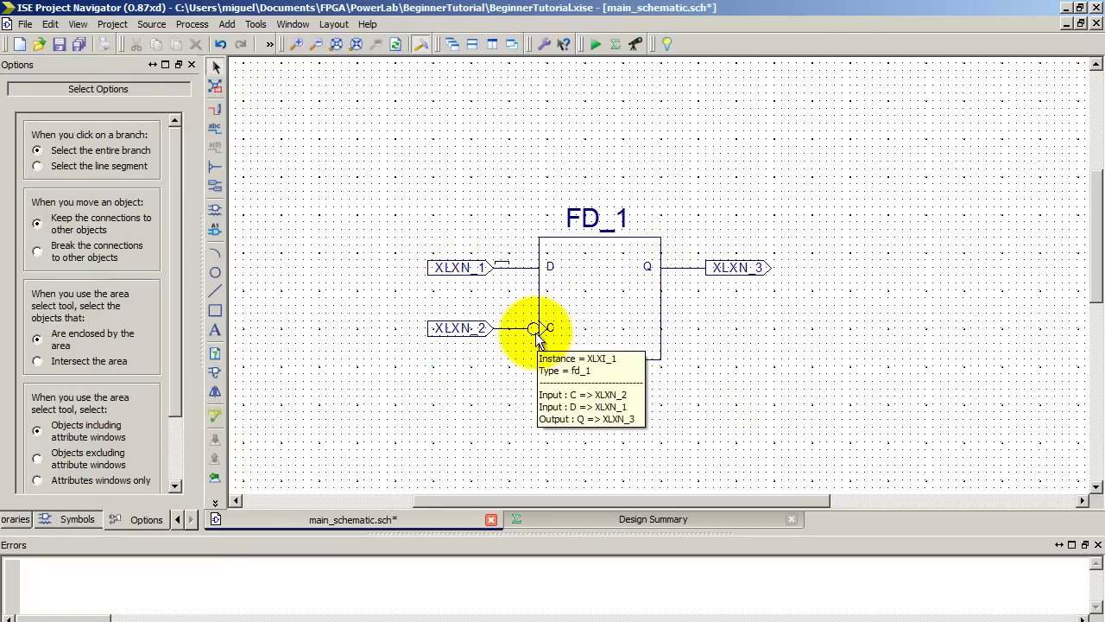
{"action": "right_click", "coordinate": [460, 268]}
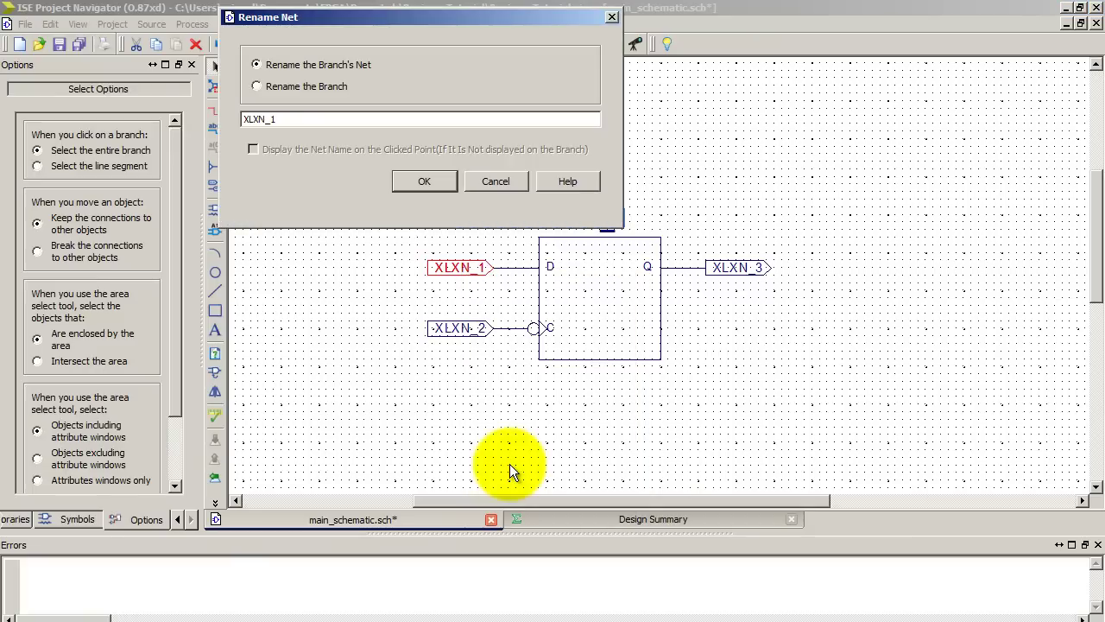
{"action": "key", "text": "BackSpace"}
{"action": "key", "text": "BackSpace"}
{"action": "key", "text": "BackSpace"}
{"action": "key", "text": "BackSpace"}
{"action": "key", "text": "BackSpace"}
{"action": "type", "text": "D"}
{"action": "key", "text": "Return"}
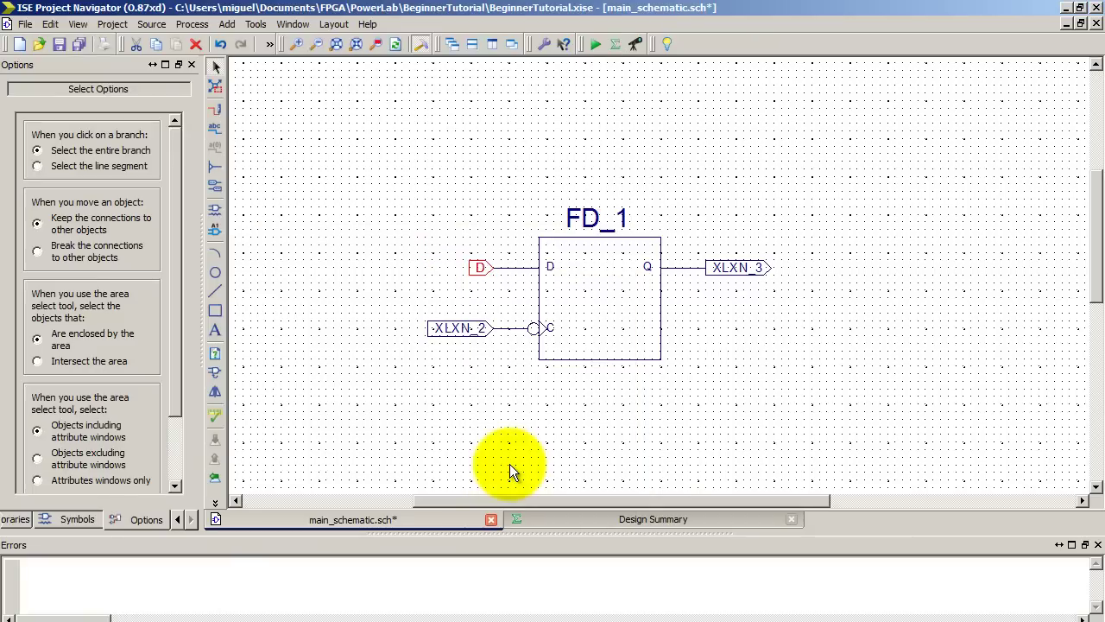
- Rename the I/O marker on the flip-flop's C input to clk
{"action": "right_click", "coordinate": [467, 328]}
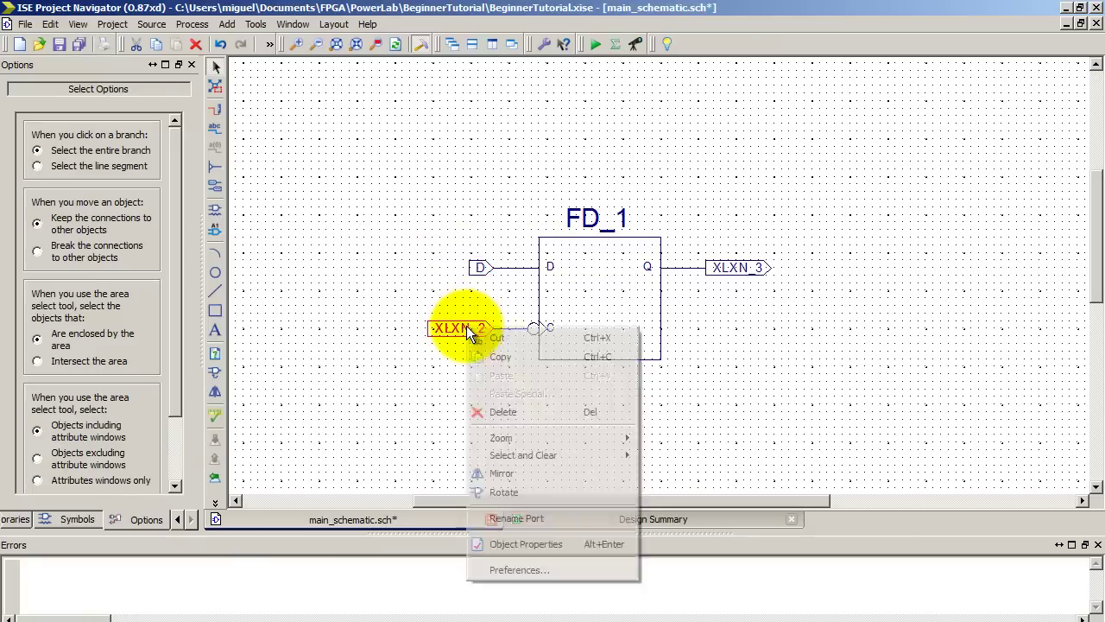
{"action": "left_click", "coordinate": [512, 522]}
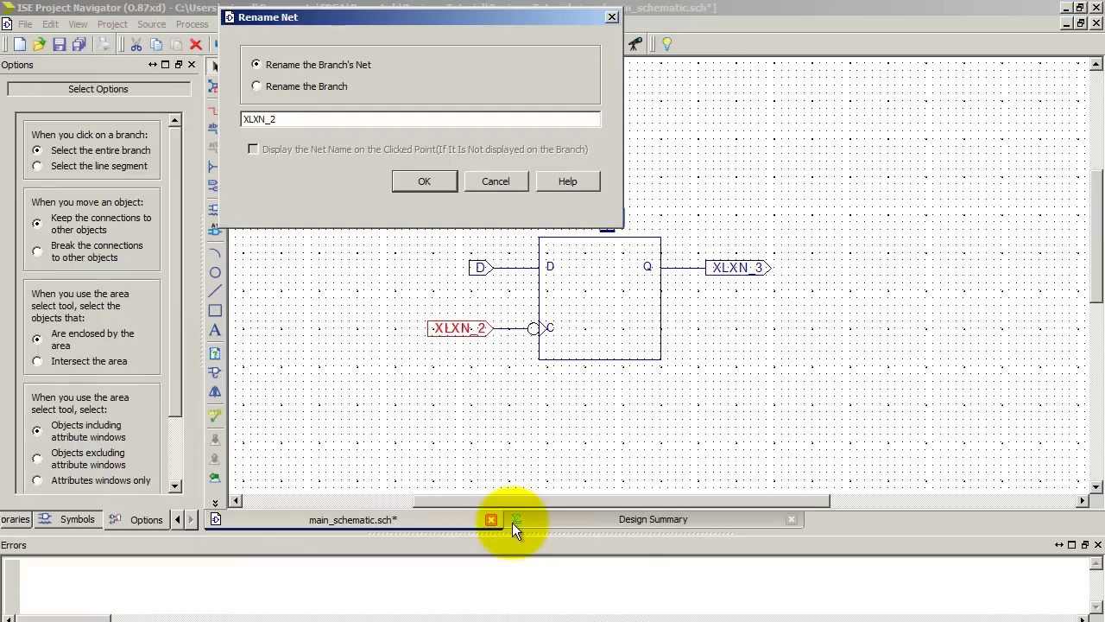
{"action": "key", "text": "BackSpace"}
{"action": "type", "text": "clk"}
{"action": "key", "text": "Return"}
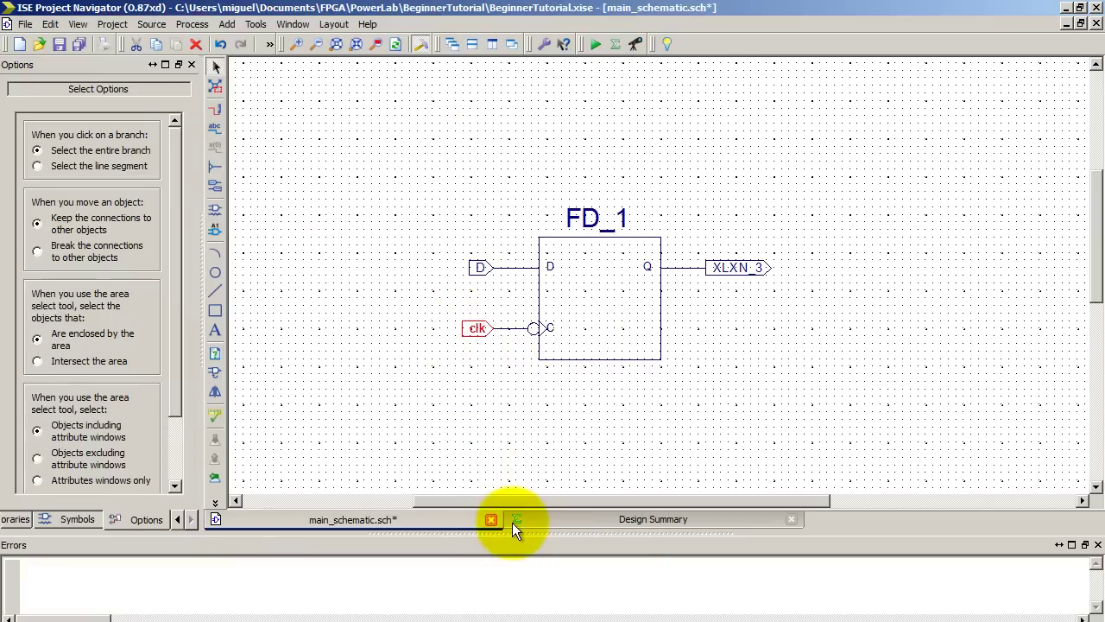
- Rename the I/O marker on the flip-flop's Q output to Q
{"action": "right_click", "coordinate": [736, 269]}
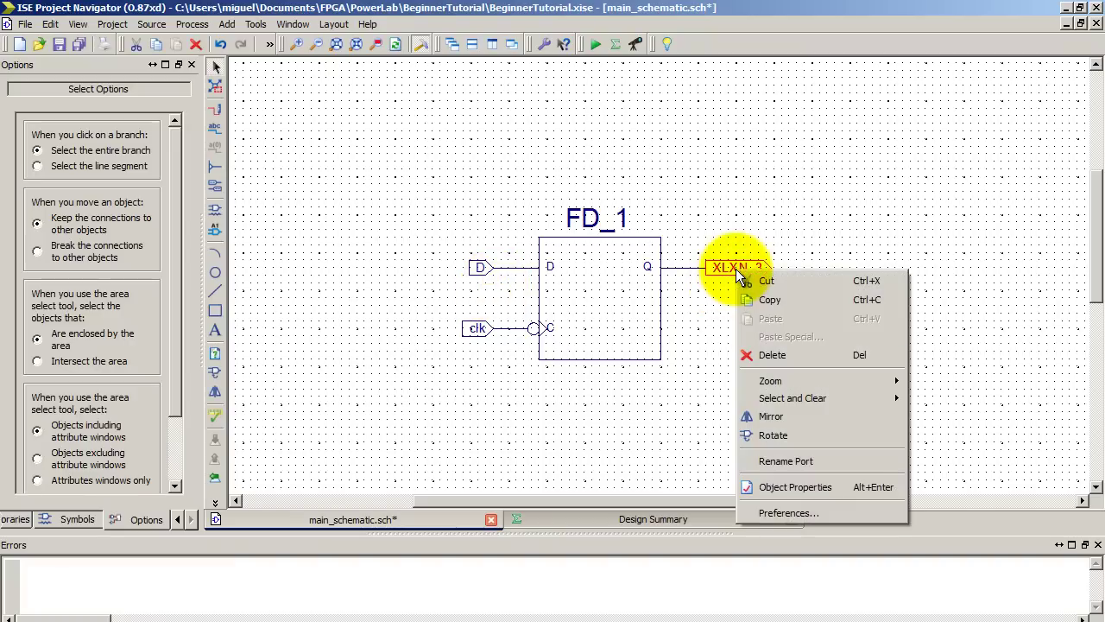
{"action": "left_click", "coordinate": [803, 462]}
{"action": "key", "text": "BackSpace"}
{"action": "key", "text": "BackSpace"}
{"action": "key", "text": "BackSpace"}
{"action": "key", "text": "BackSpace"}
{"action": "key", "text": "BackSpace"}
{"action": "type", "text": "Q"}
{"action": "key", "text": "Return"}
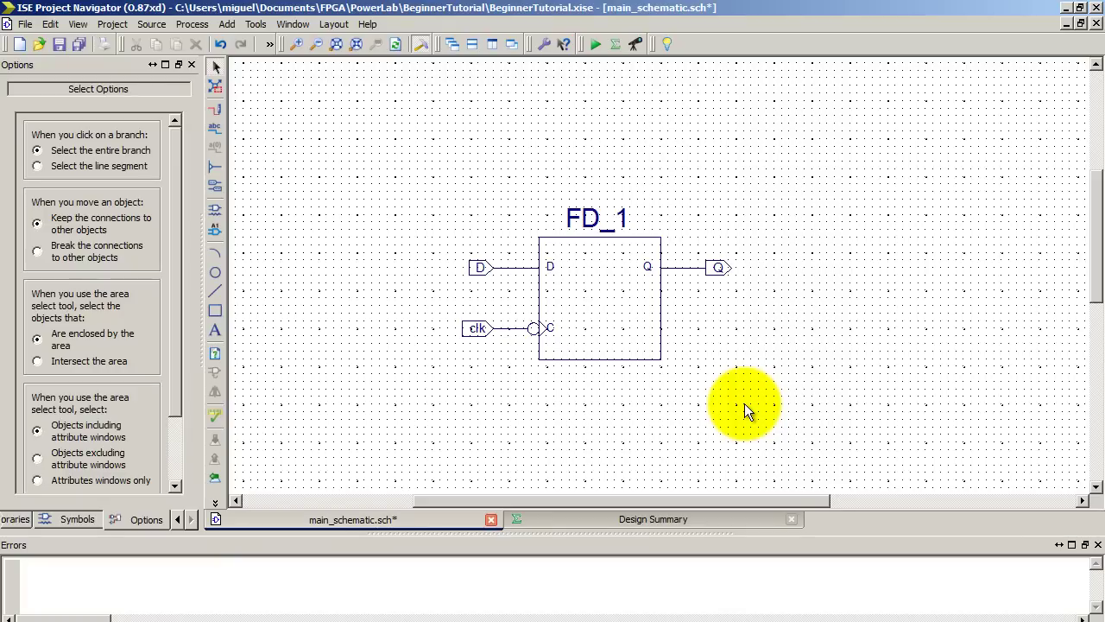
- Save the main_schematic file
{"action": "key", "text": "ctrl+s"}
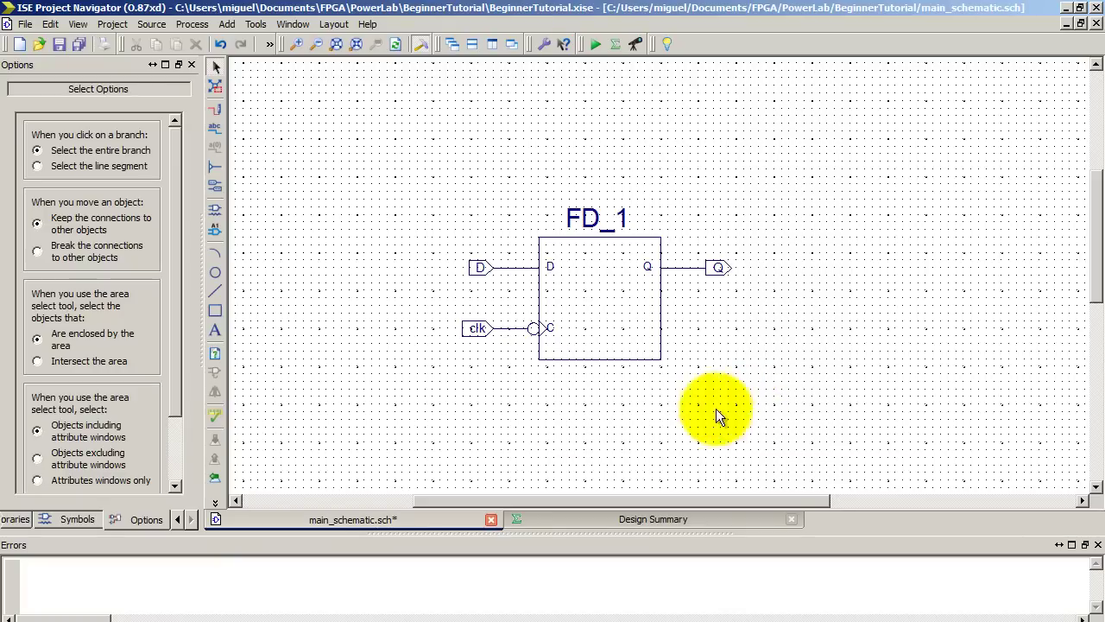
{"action": "left_click", "coordinate": [25, 24]}
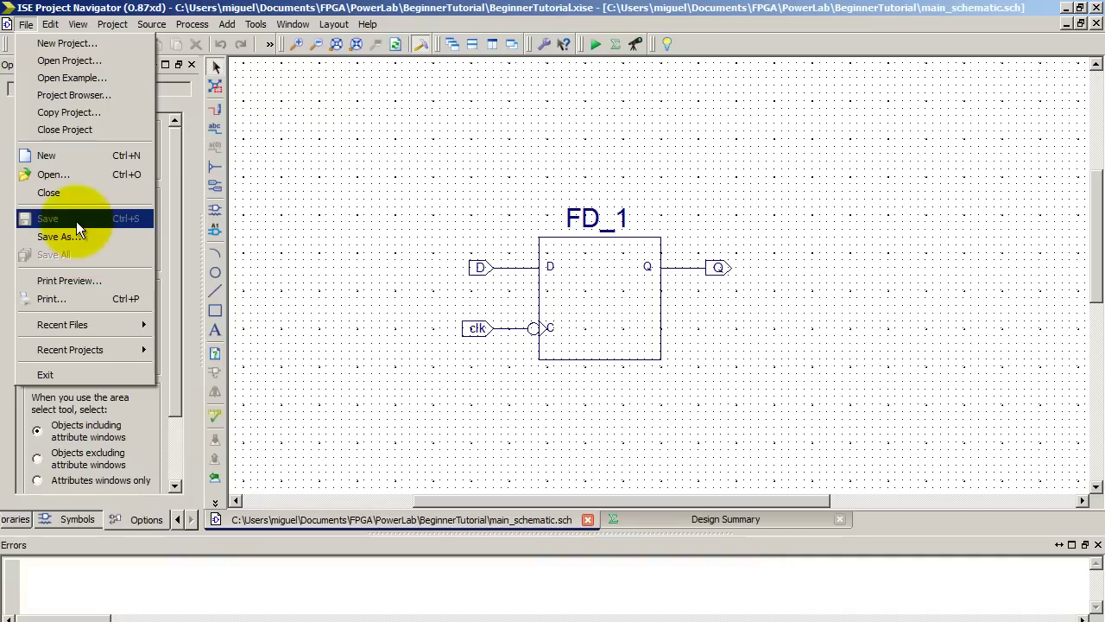
{"action": "left_click", "coordinate": [352, 213]}
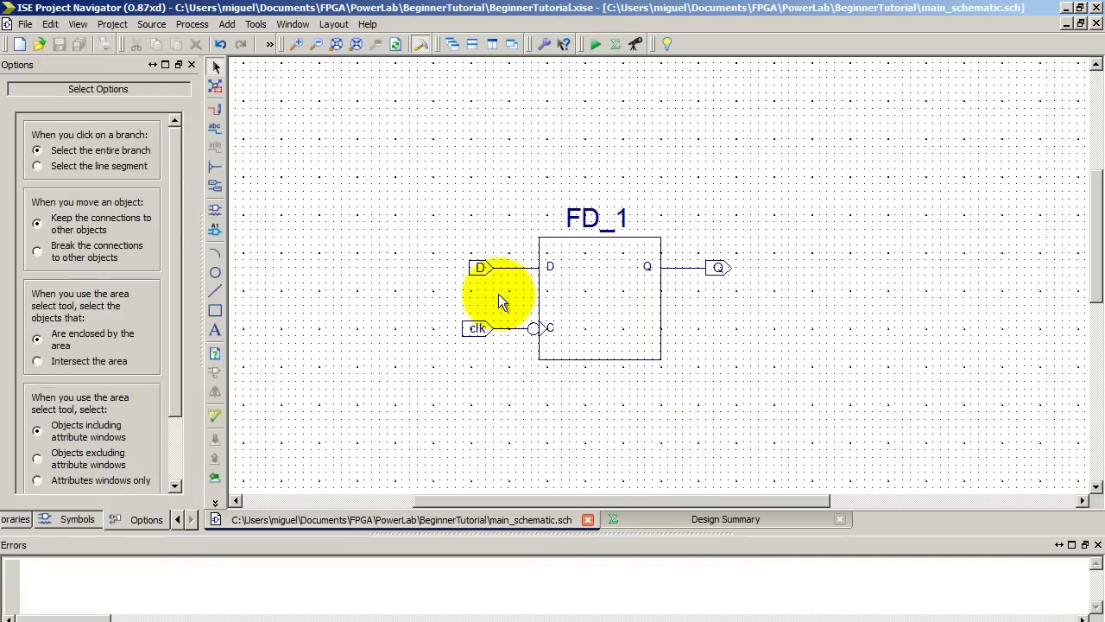
- Add a new Implementation Constraints File source named basys2 to the xc3s100e-4cp132 device in the design hierarchy
{"action": "mouse_move", "coordinate": [479, 273]}
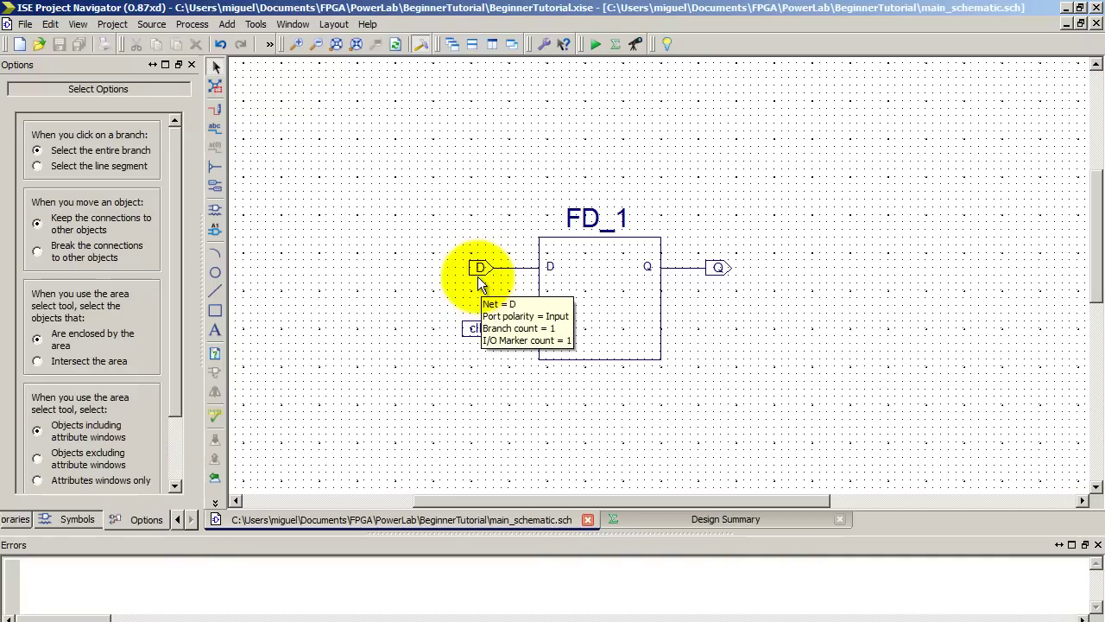
{"action": "left_click", "coordinate": [179, 518]}
{"action": "left_click", "coordinate": [179, 519]}
{"action": "left_click", "coordinate": [180, 518]}
{"action": "left_click", "coordinate": [179, 518]}
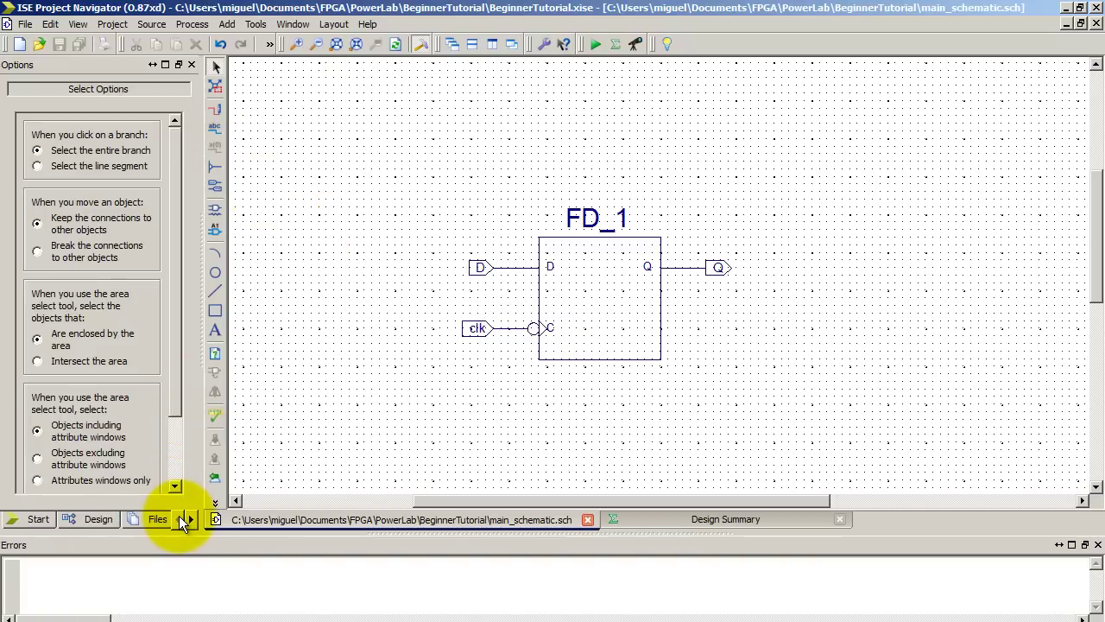
{"action": "left_click", "coordinate": [90, 518]}
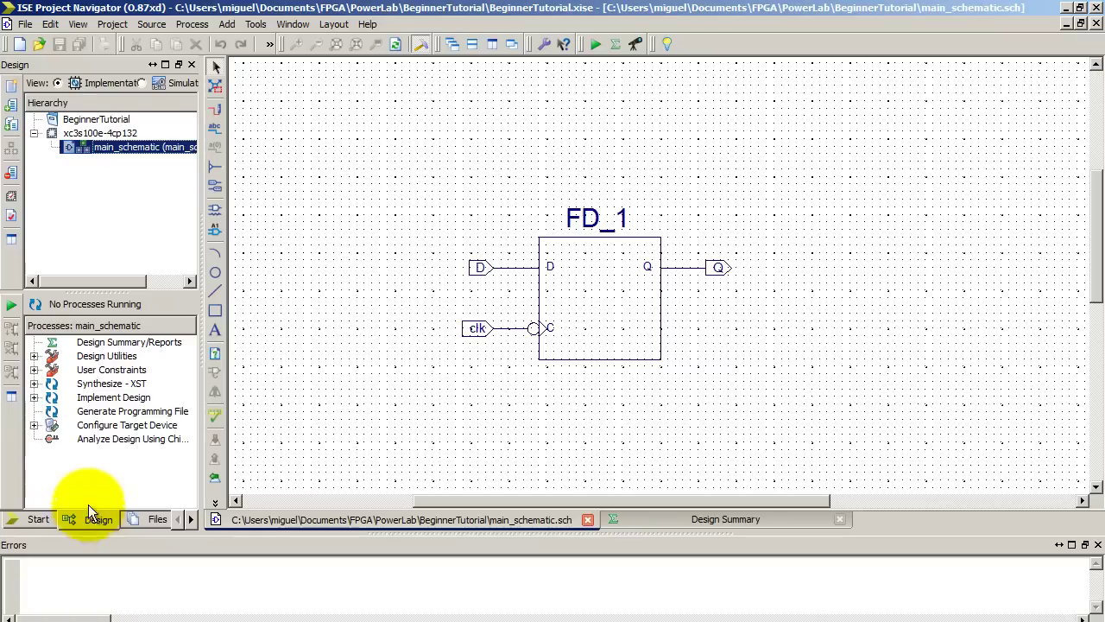
{"action": "right_click", "coordinate": [103, 137]}
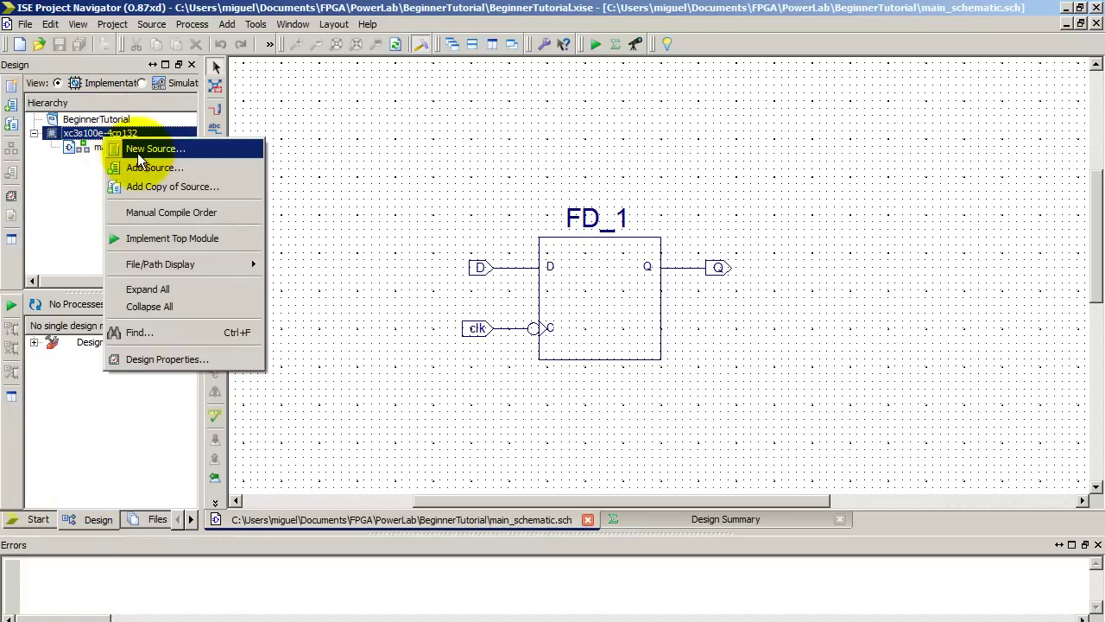
{"action": "left_click", "coordinate": [139, 158]}
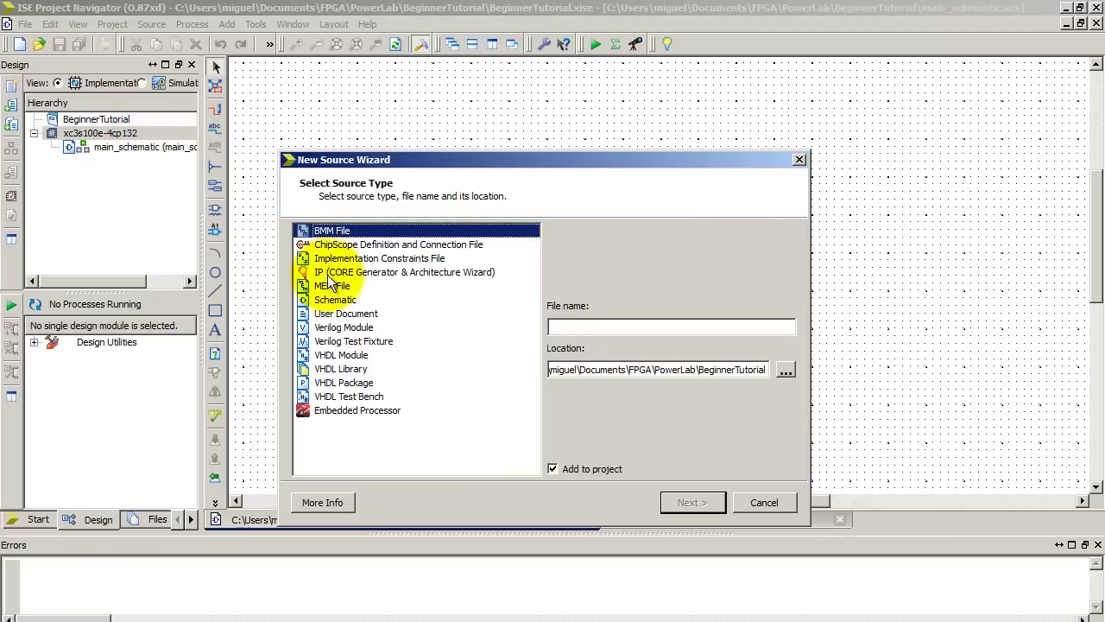
{"action": "left_click", "coordinate": [362, 260]}
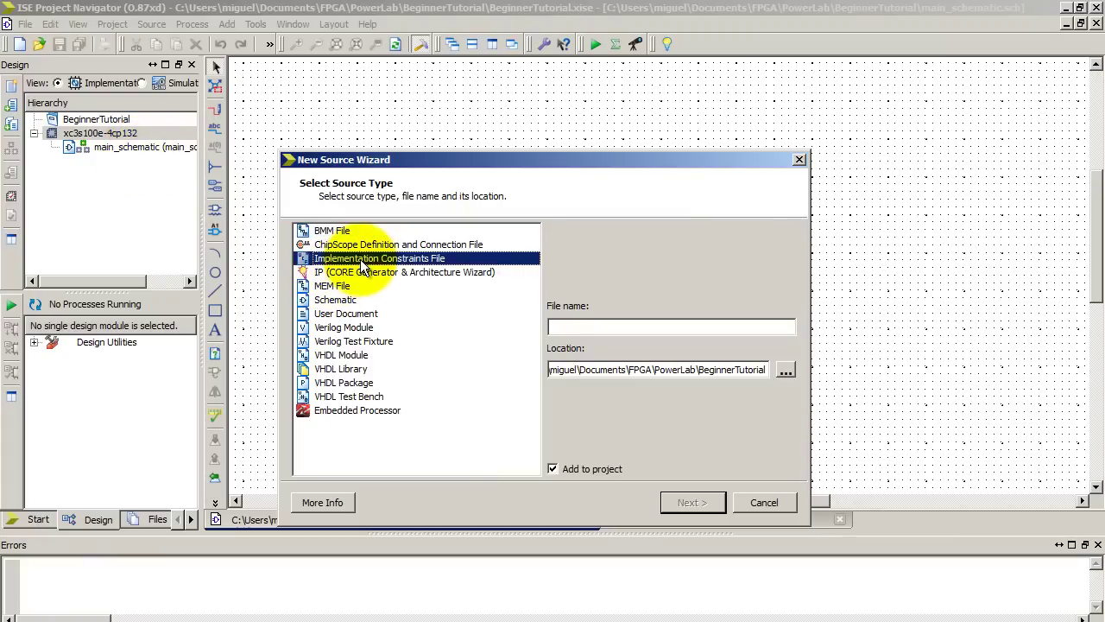
{"action": "left_click", "coordinate": [659, 328]}
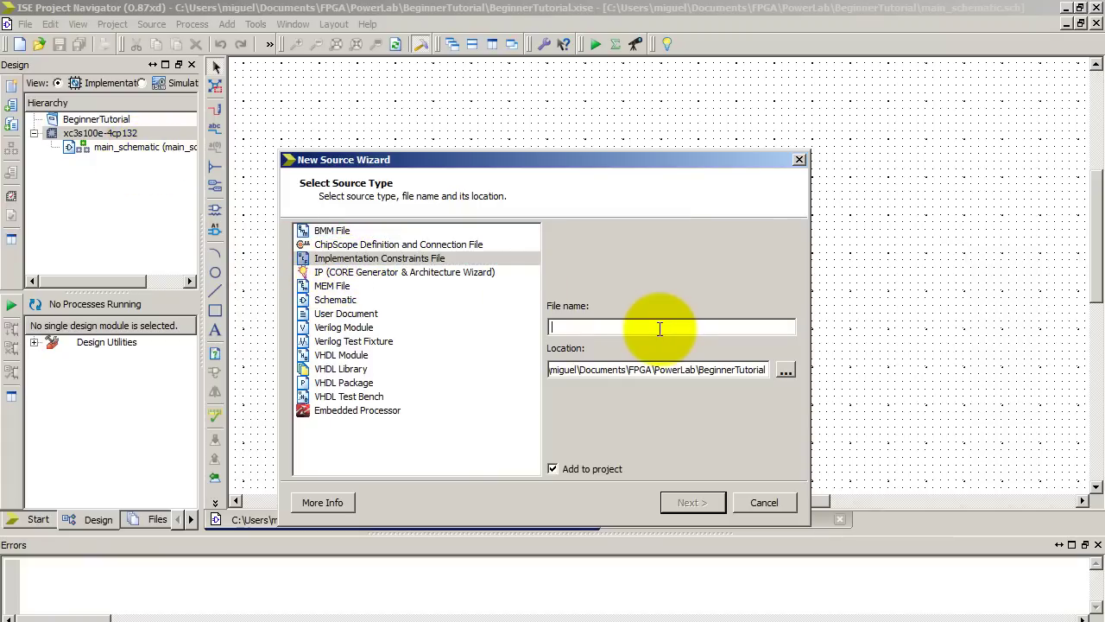
{"action": "type", "text": "basys2"}
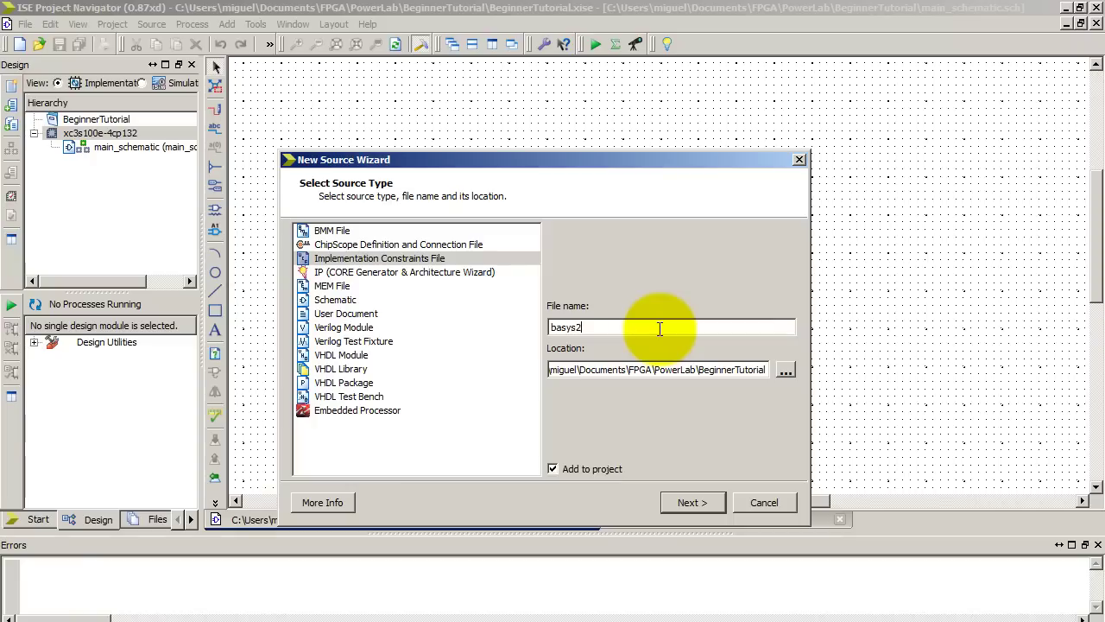
{"action": "left_click", "coordinate": [698, 497]}
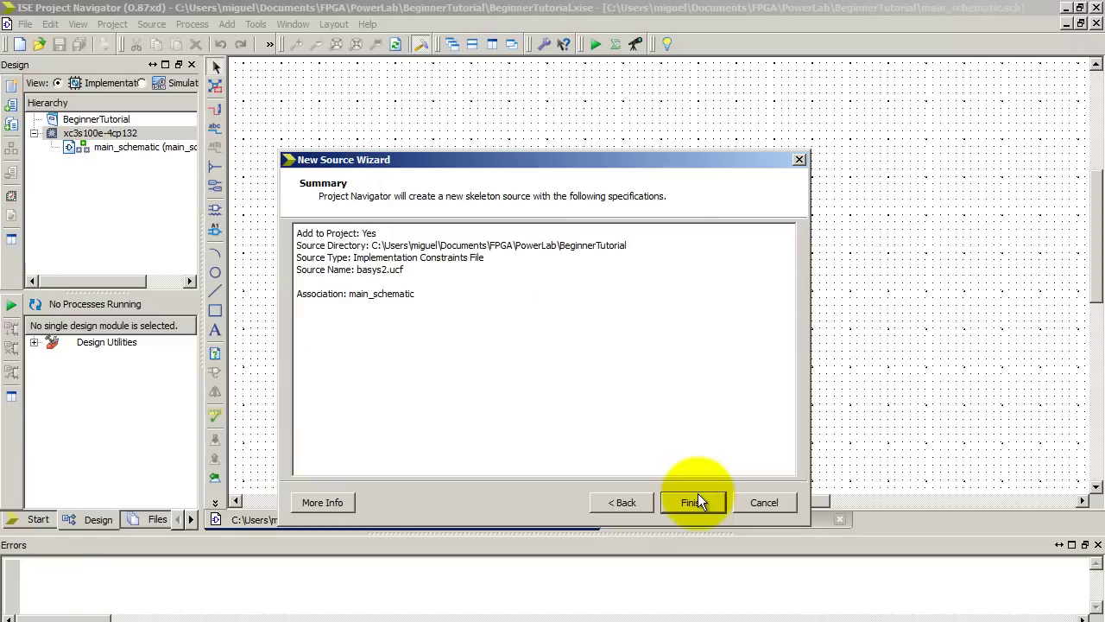
{"action": "left_click", "coordinate": [697, 495]}
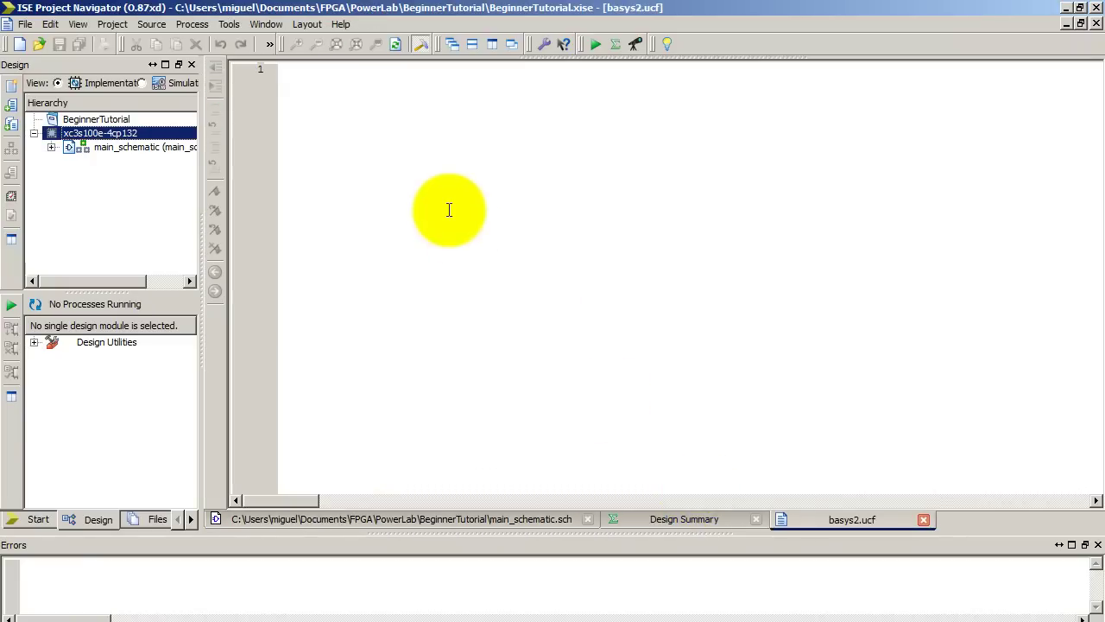
- Examine where basys2.ucf sits in the design hierarchy and review the D, clk and Q markers in main_schematic
{"action": "left_click", "coordinate": [303, 91]}
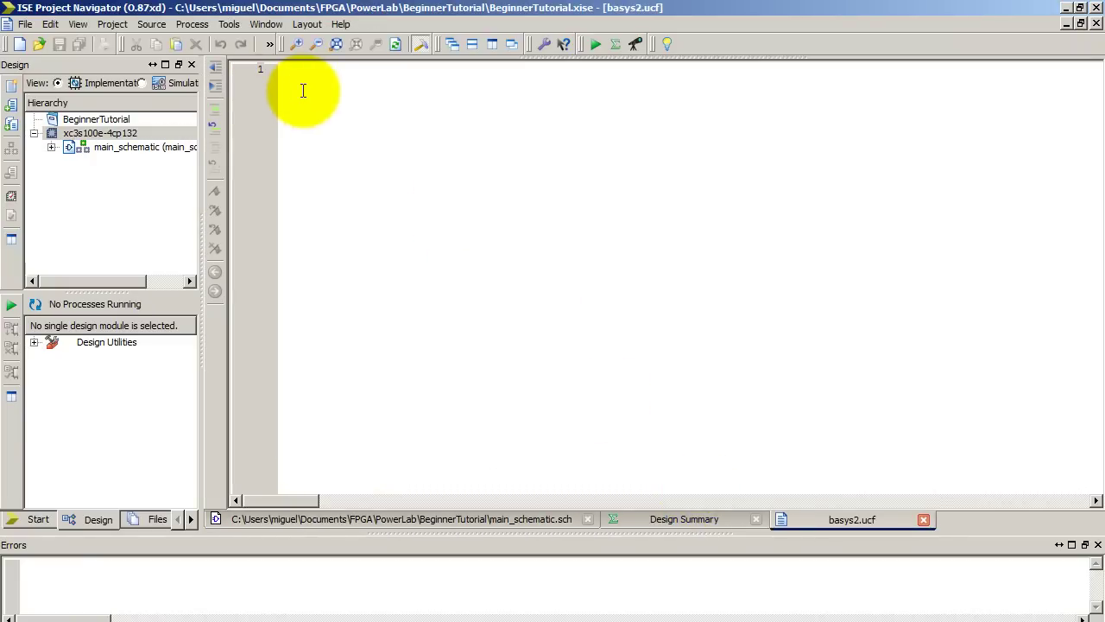
{"action": "left_click", "coordinate": [52, 146]}
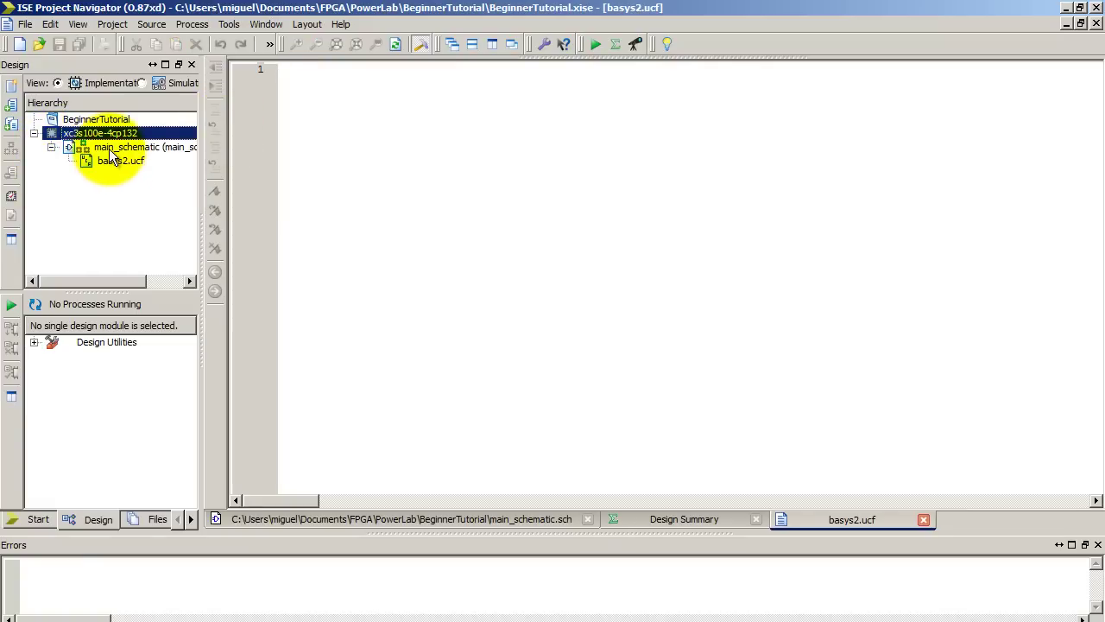
{"action": "left_click", "coordinate": [108, 148]}
{"action": "left_click", "coordinate": [109, 161]}
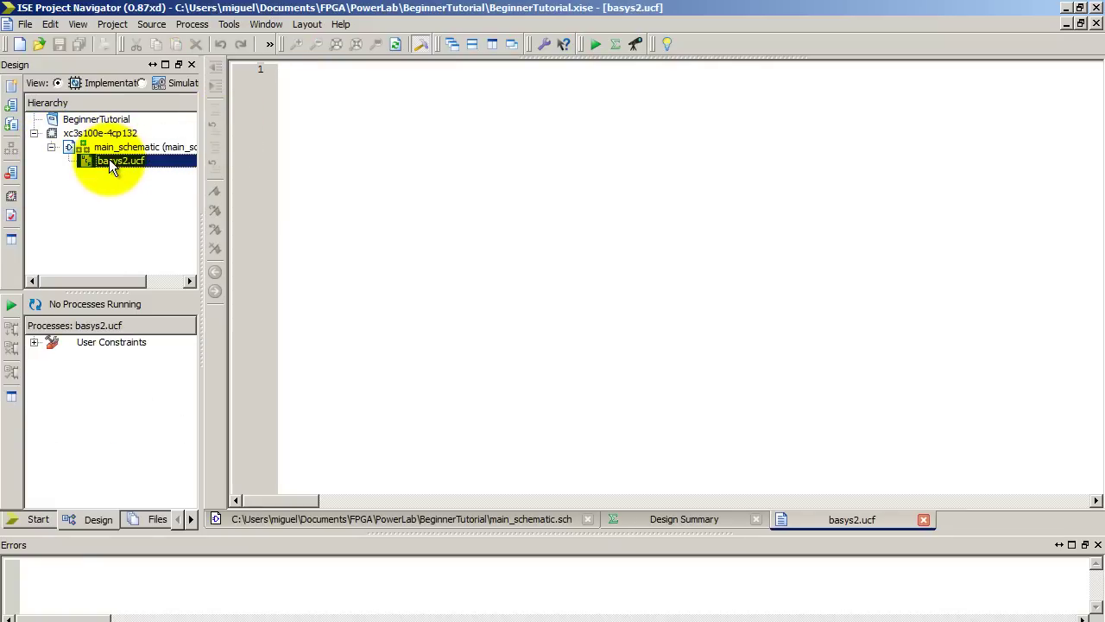
{"action": "left_click", "coordinate": [148, 148]}
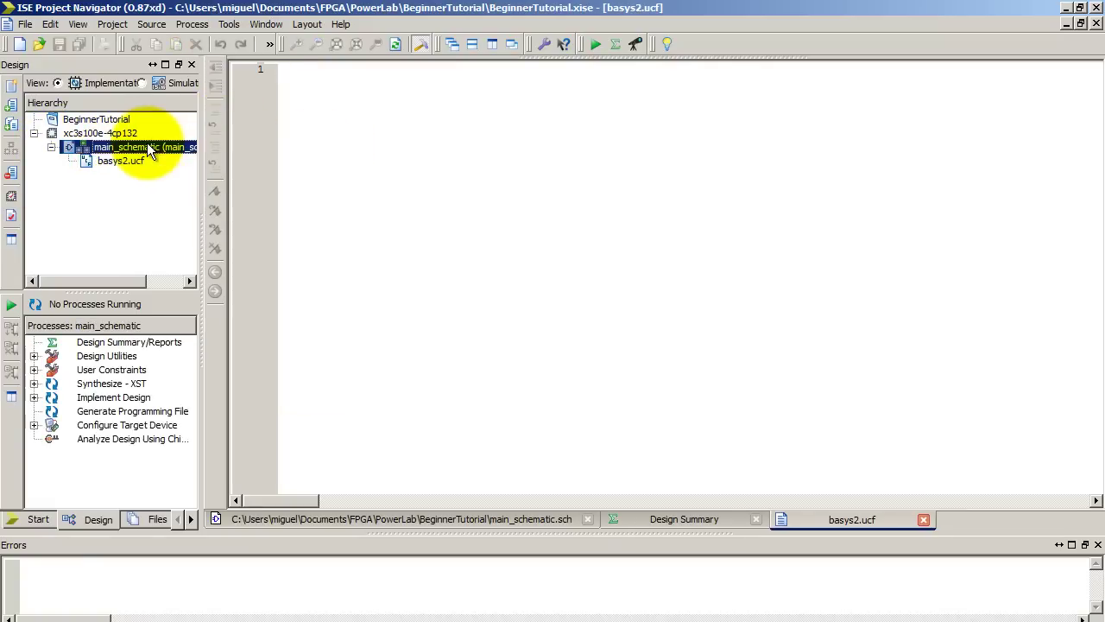
{"action": "double_click", "coordinate": [149, 148]}
{"action": "left_click", "coordinate": [483, 268]}
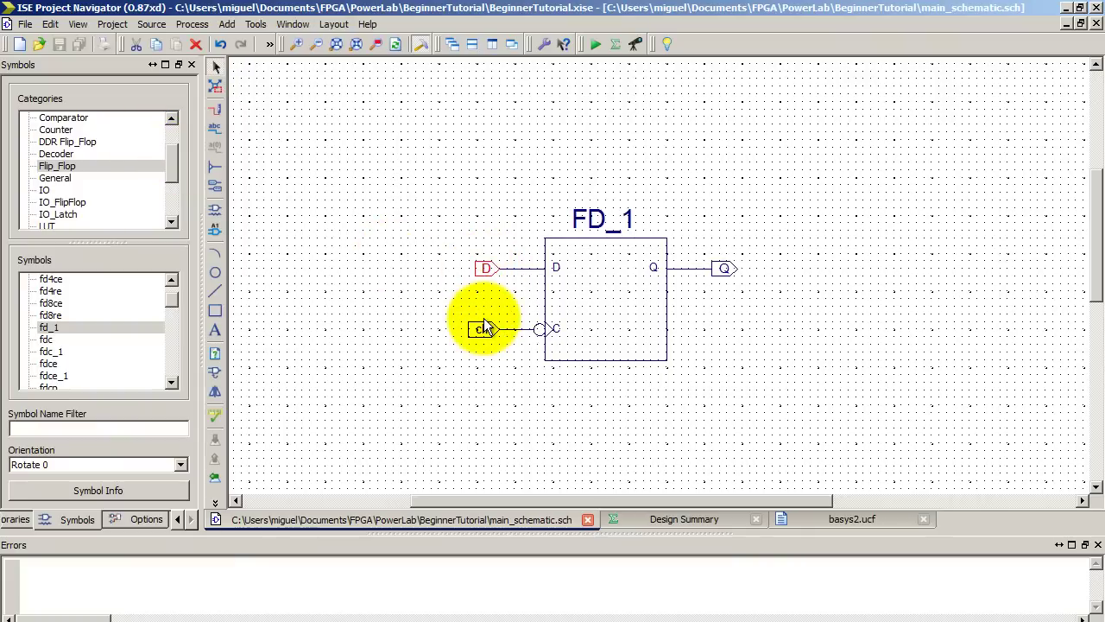
{"action": "left_click", "coordinate": [484, 326]}
{"action": "left_click", "coordinate": [725, 266]}
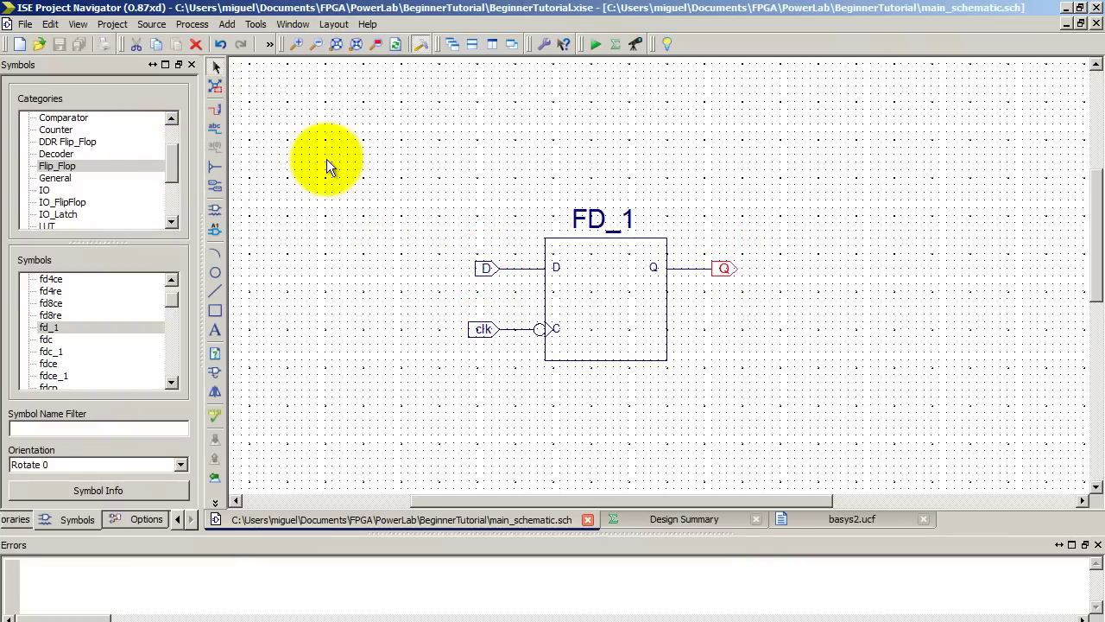
- Open basys2.ucf from the design hierarchy and begin its first constraint line with NET "D" LOC = "
{"action": "left_click", "coordinate": [179, 519]}
{"action": "left_click", "coordinate": [180, 519]}
{"action": "left_click", "coordinate": [97, 519]}
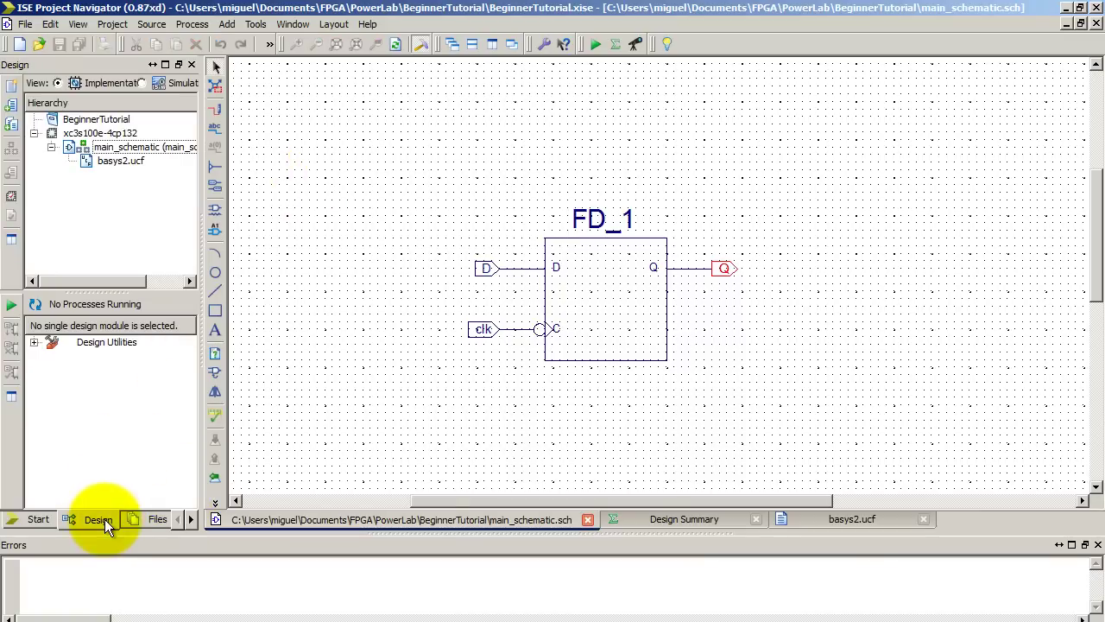
{"action": "double_click", "coordinate": [113, 163]}
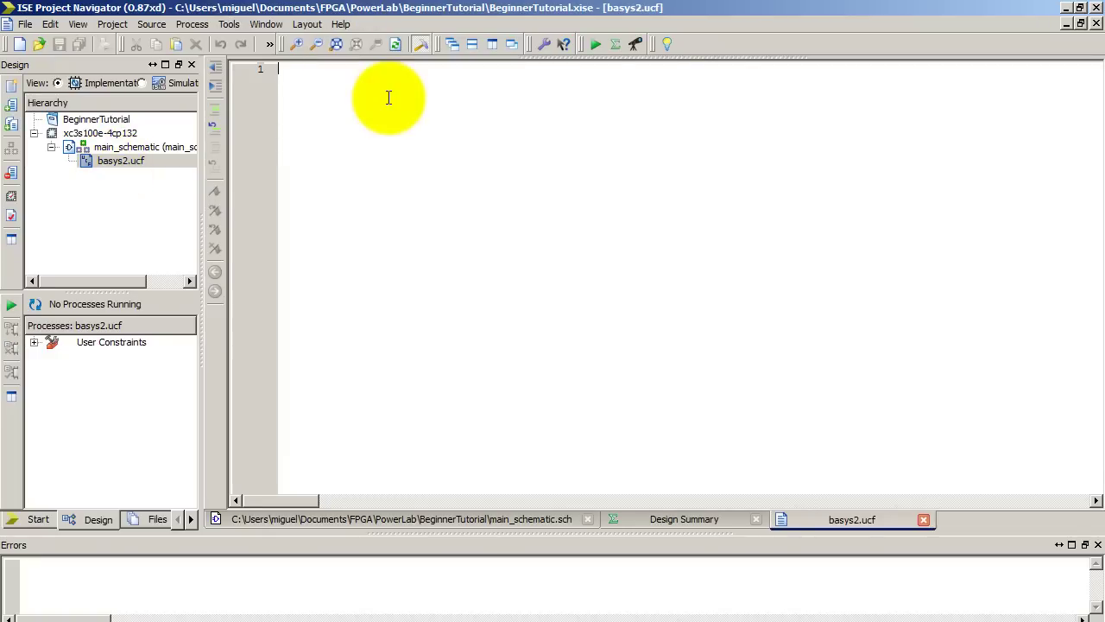
{"action": "type", "text": "NET"}
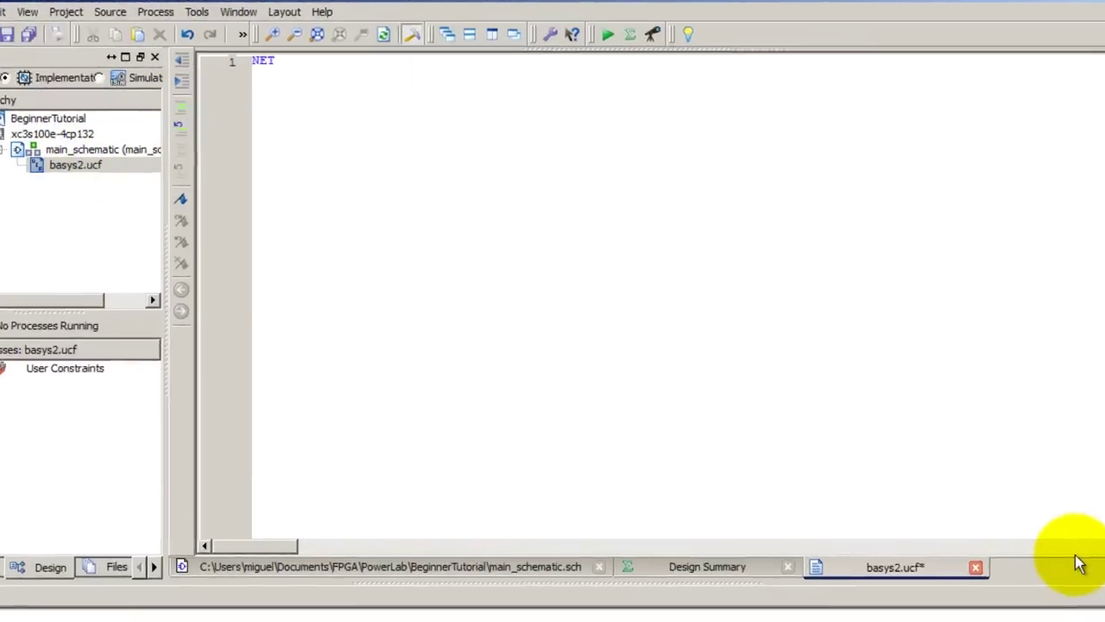
{"action": "type", "text": " \"D\""}
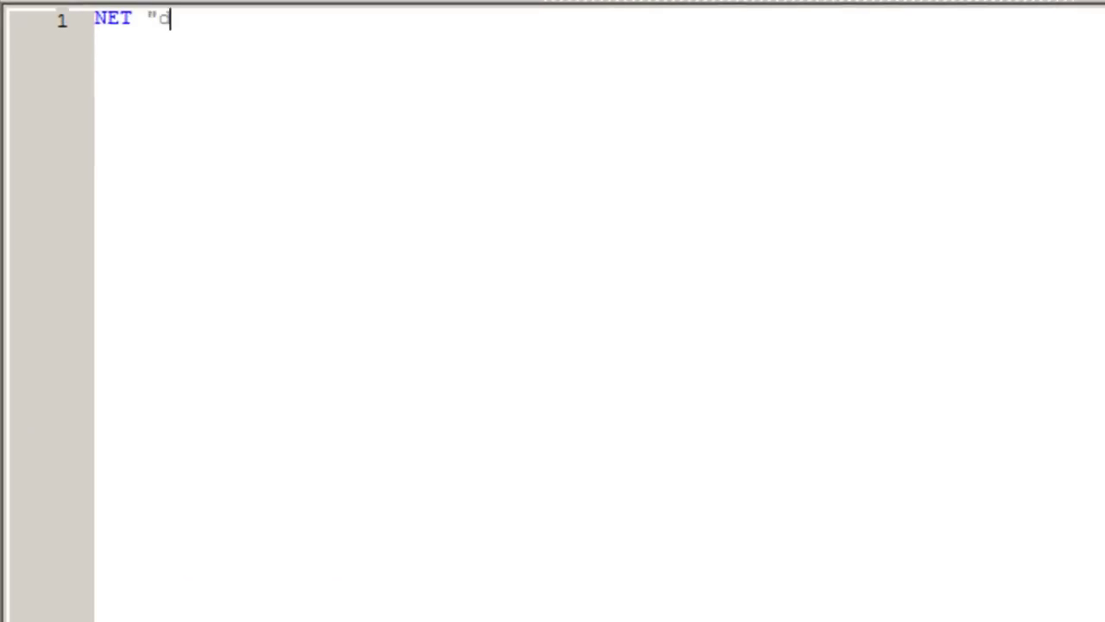
{"action": "type", "text": " LOC = \""}
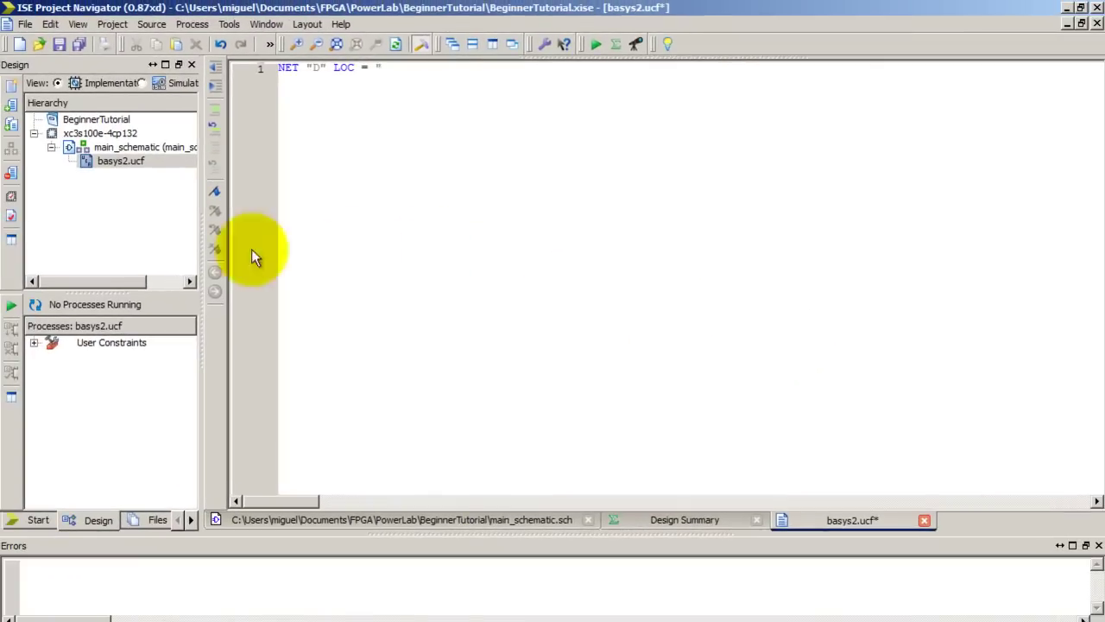
{"action": "double_click", "coordinate": [315, 68]}
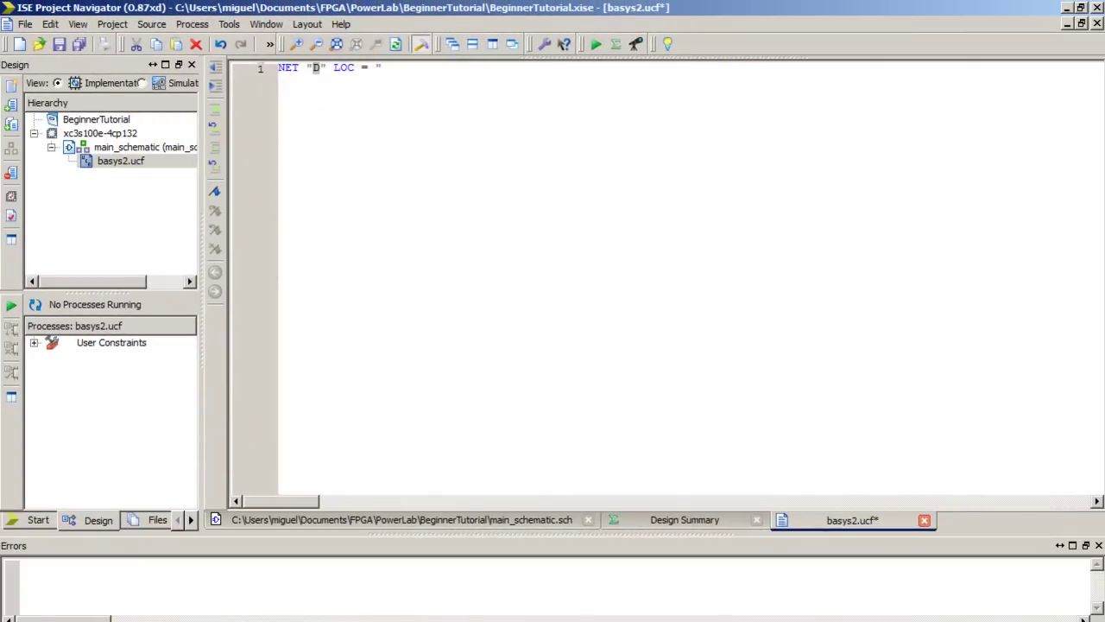
- Switch to the browser and review the Basys2 product page's board picture and its support documents list
{"action": "key", "text": "alt+Tab"}
{"action": "left_click", "coordinate": [190, 11]}
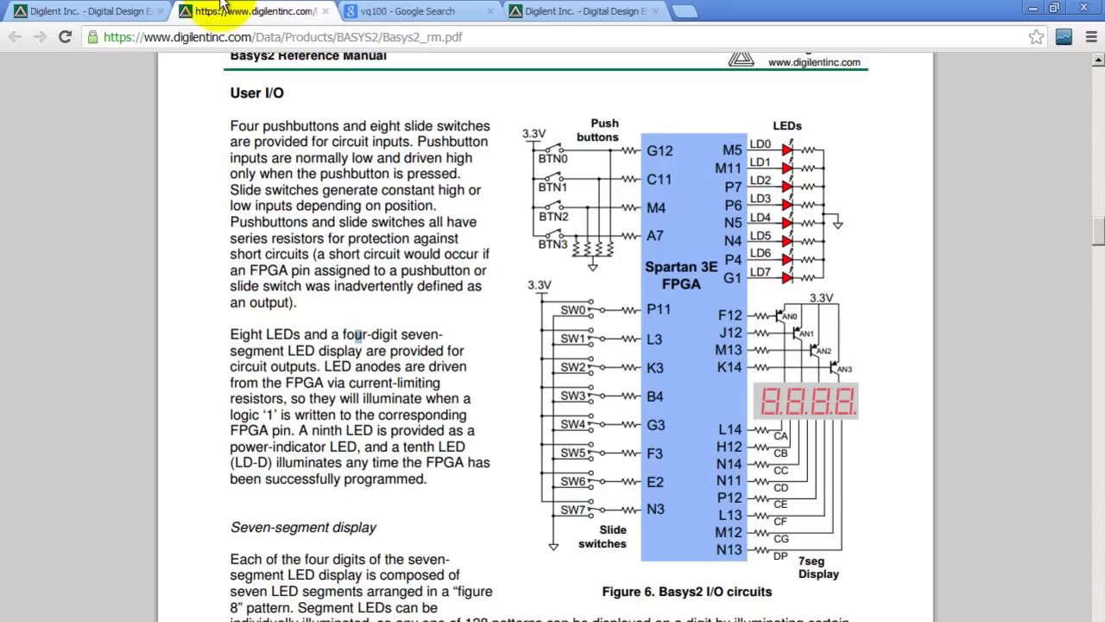
{"action": "left_click", "coordinate": [146, 9]}
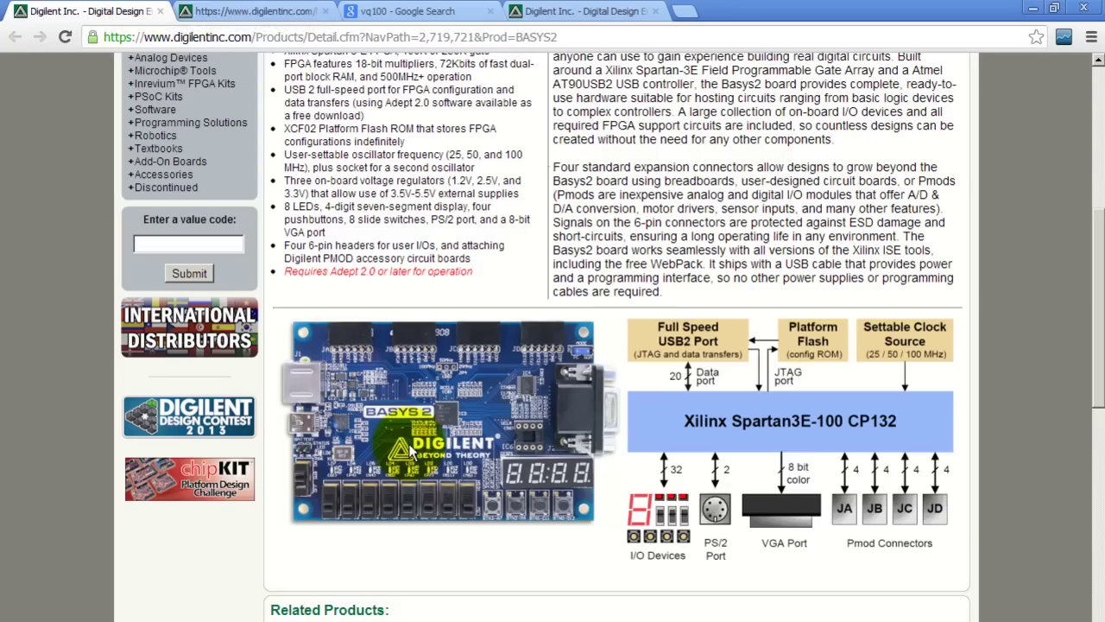
{"action": "scroll", "coordinate": [410, 455], "scroll_direction": "down", "scroll_amount": 1}
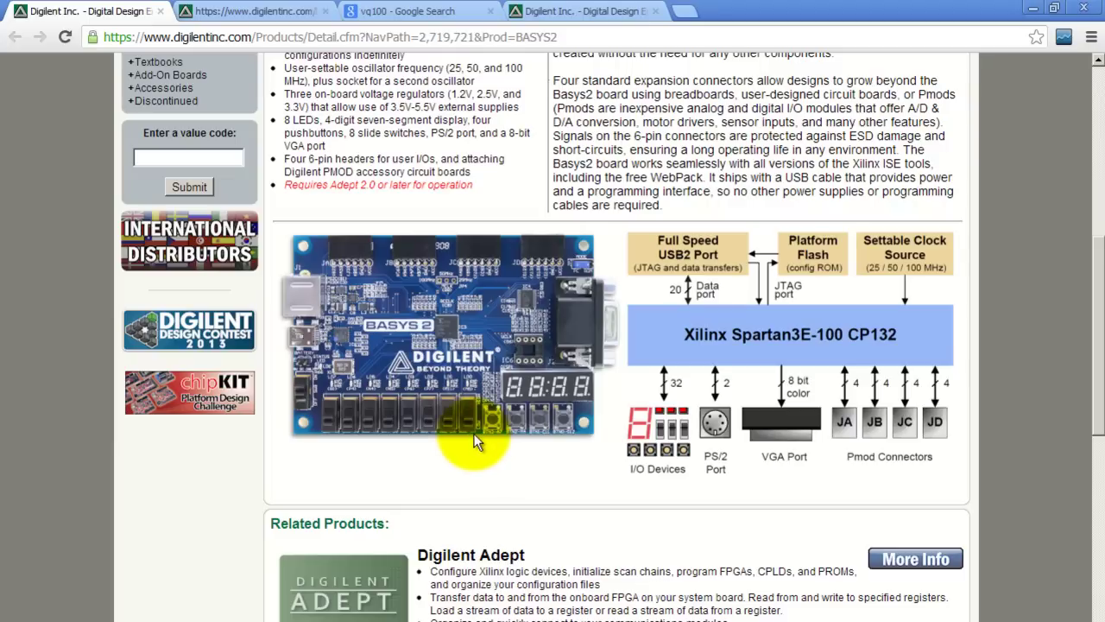
{"action": "scroll", "coordinate": [474, 434], "scroll_direction": "down", "scroll_amount": 2}
{"action": "scroll", "coordinate": [474, 433], "scroll_direction": "down", "scroll_amount": 4}
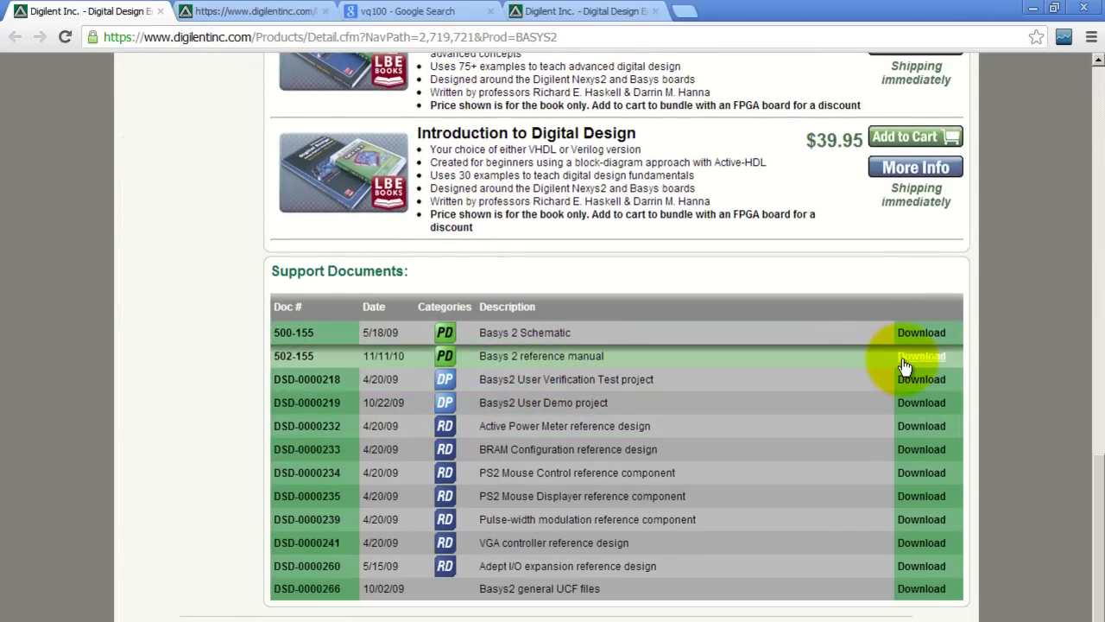
- Look up the FPGA pins for switch SW0 and LED LD0 in the Basys2 reference manual's I/O circuits figure
{"action": "left_click", "coordinate": [259, 12]}
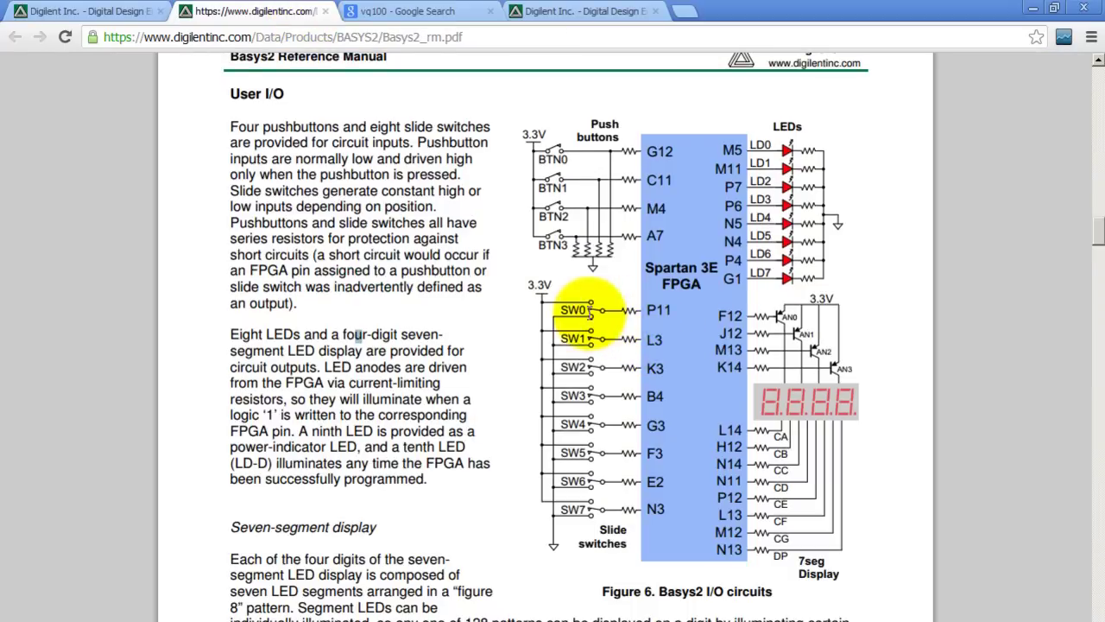
{"action": "double_click", "coordinate": [571, 310]}
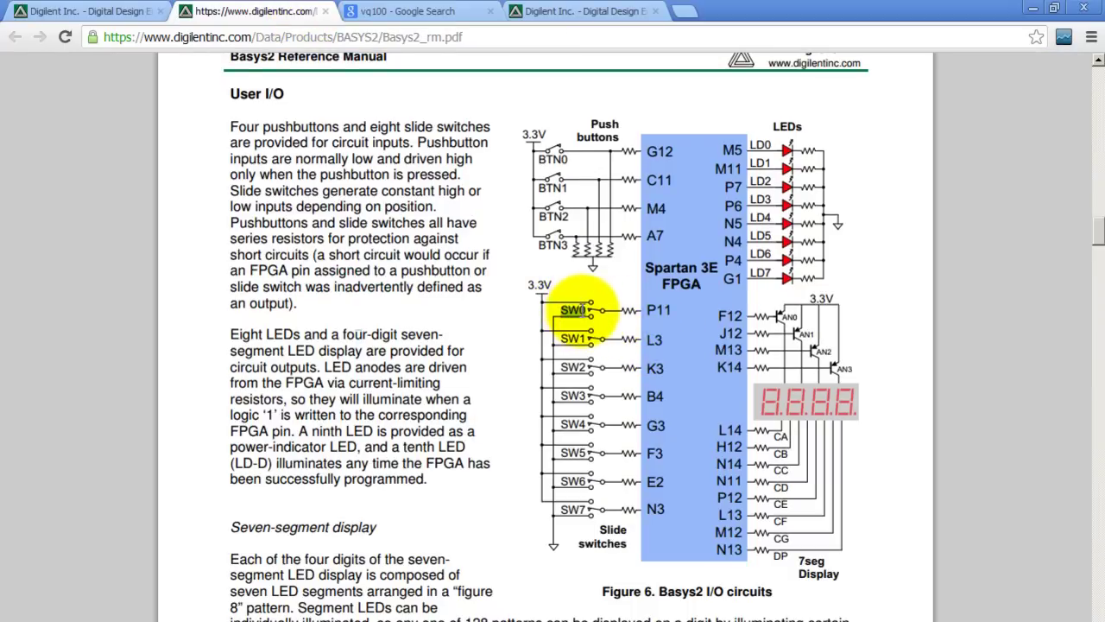
{"action": "left_click_drag", "start_coordinate": [639, 311], "coordinate": [678, 313]}
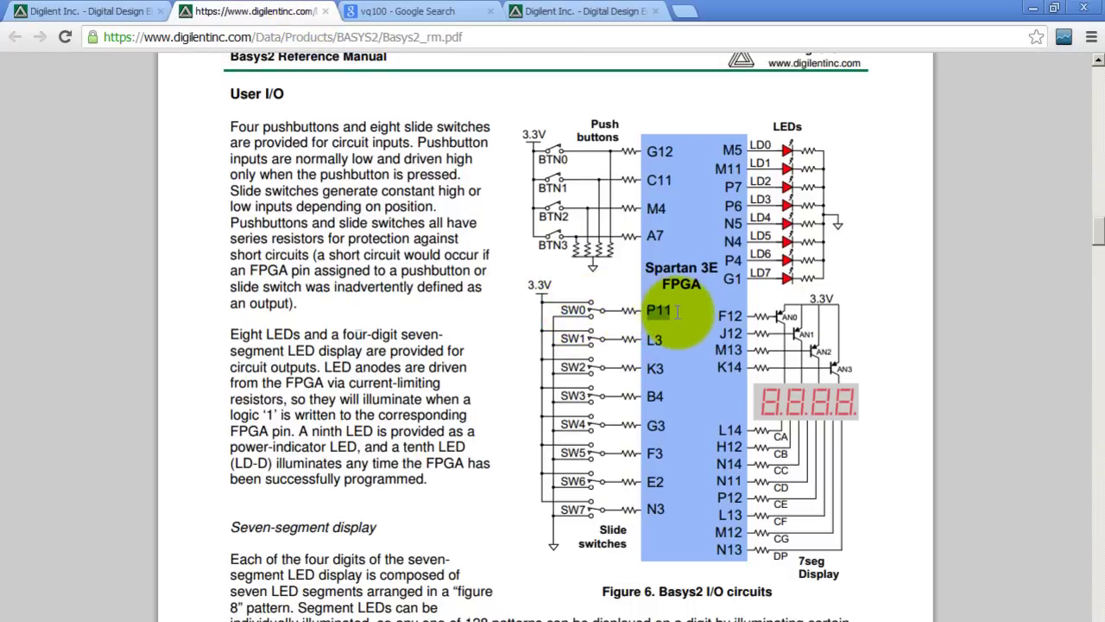
{"action": "double_click", "coordinate": [751, 145]}
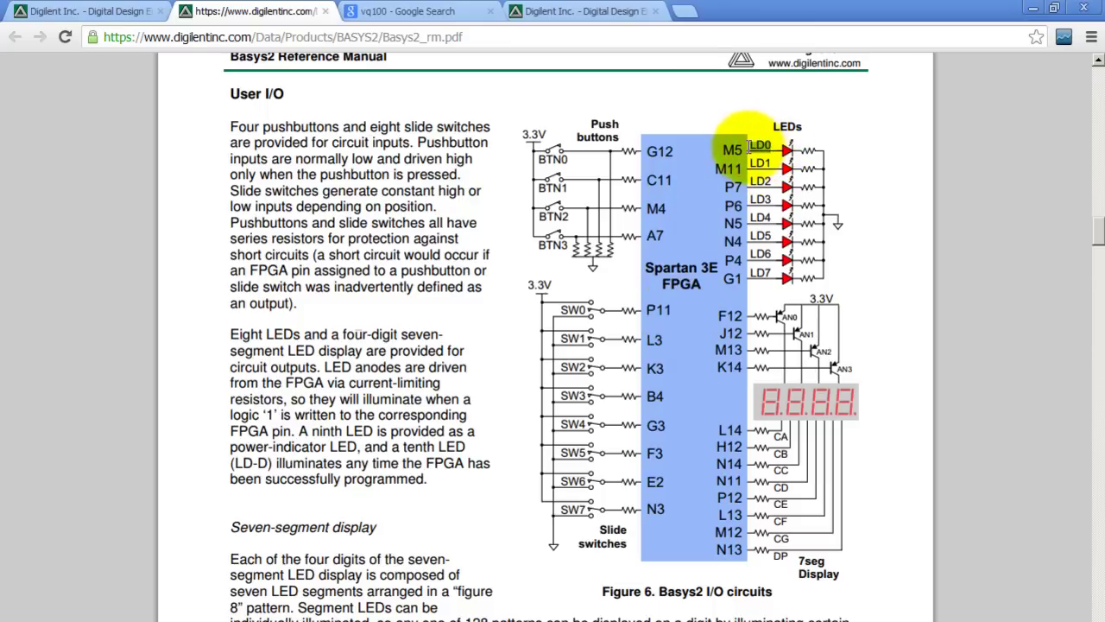
{"action": "double_click", "coordinate": [732, 150]}
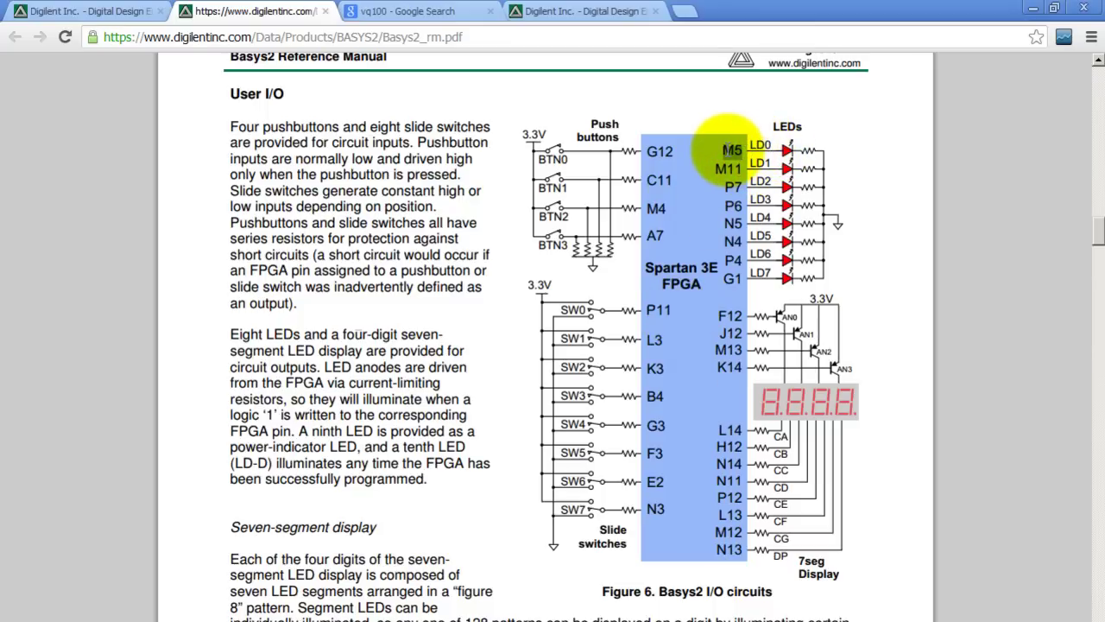
- Switch back to ISE Project Navigator and complete the D net constraint in basys2.ucf with location "P11" and a semicolon
{"action": "key", "text": "alt+Tab"}
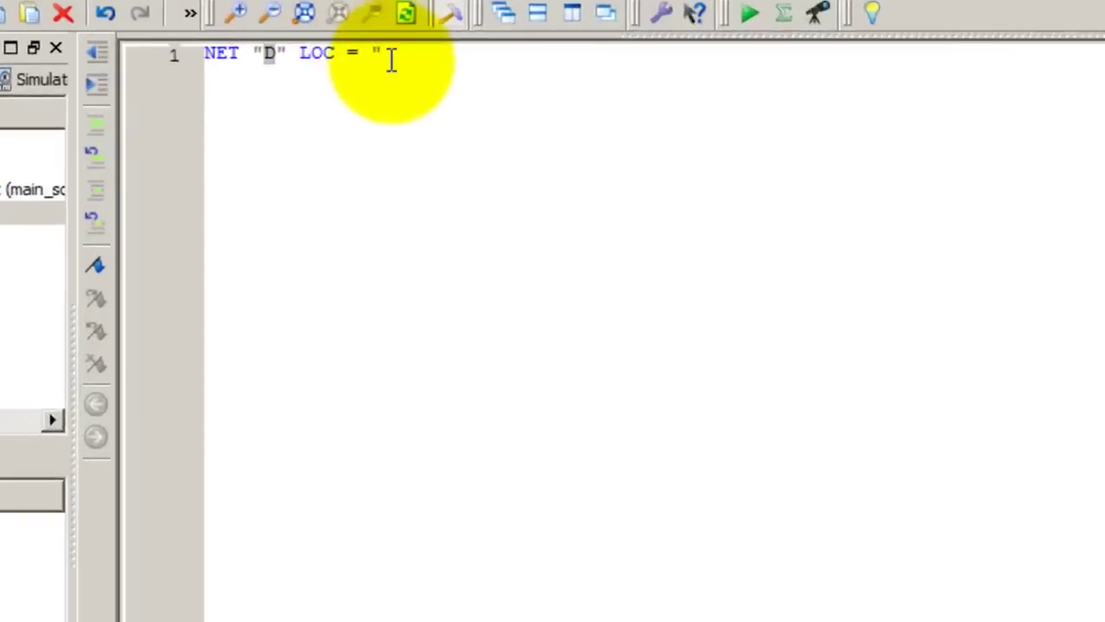
{"action": "left_click", "coordinate": [385, 71]}
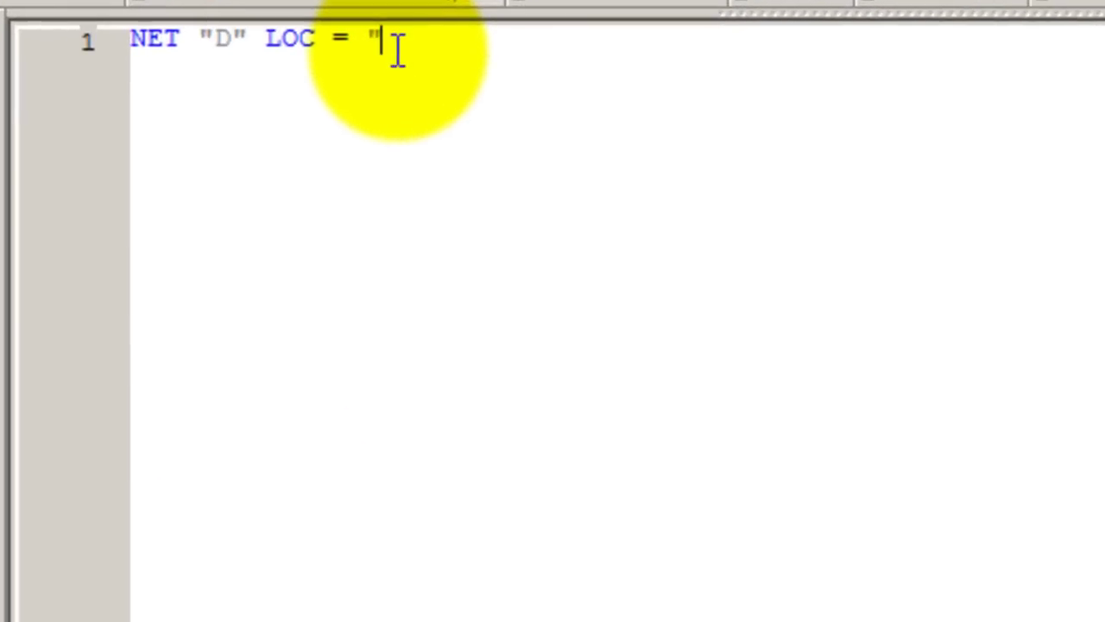
{"action": "type", "text": "F11\""}
{"action": "key", "text": "Return"}
{"action": "key", "text": "BackSpace"}
{"action": "type", "text": ";"}
{"action": "key", "text": "Return"}
- Add the second constraint line NET "Q" LOC = "M5"; to basys2.ucf
{"action": "type", "text": "NET"}
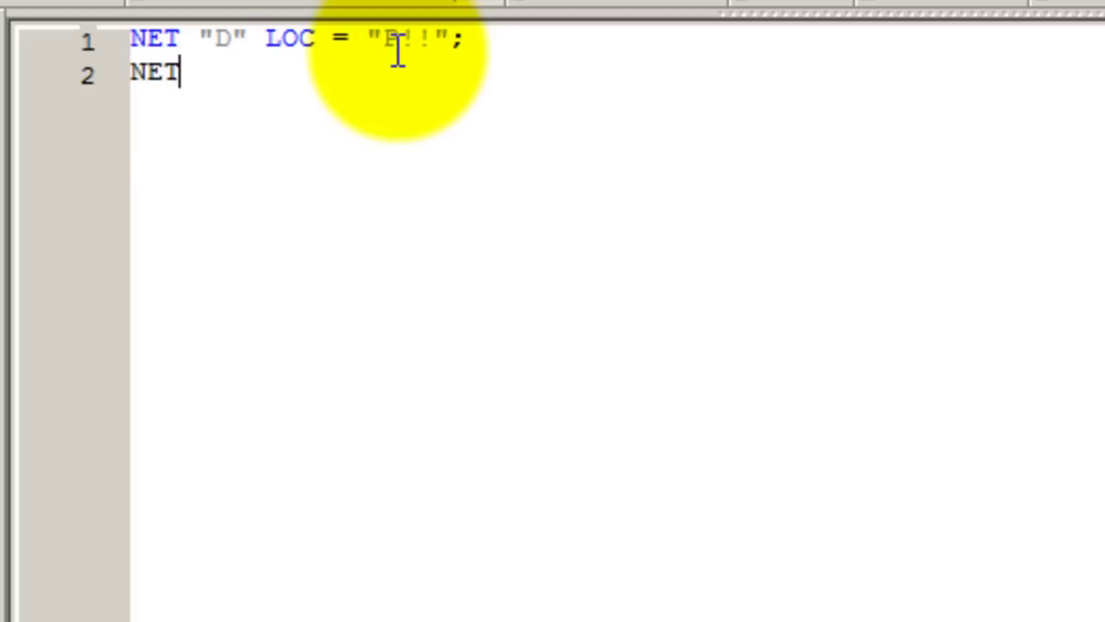
{"action": "type", "text": " \"Q\""}
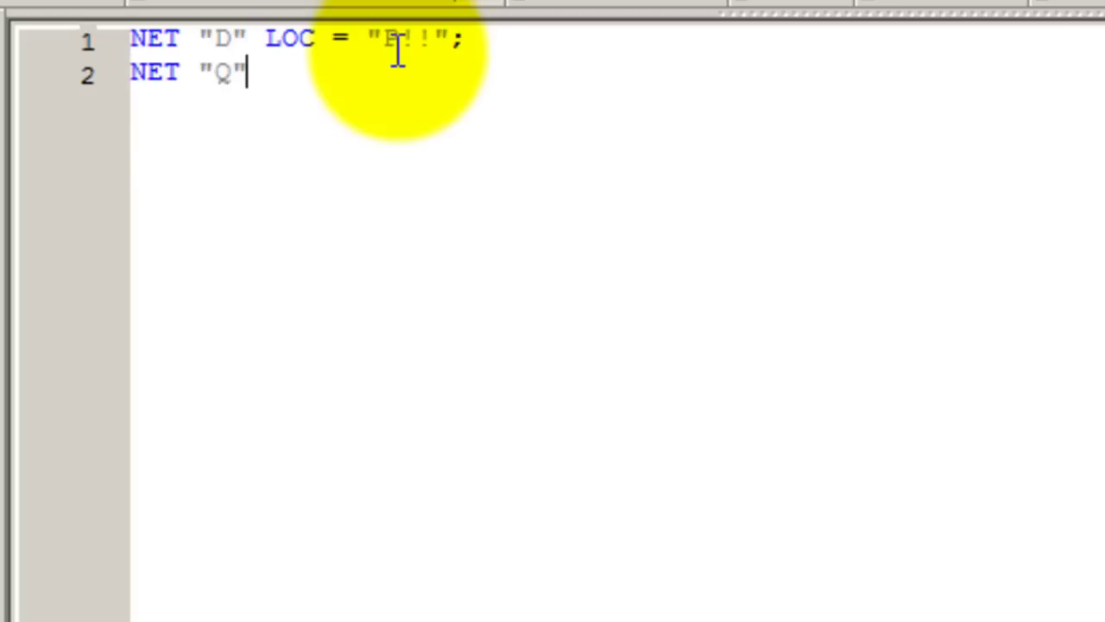
{"action": "type", "text": " LOC = "}
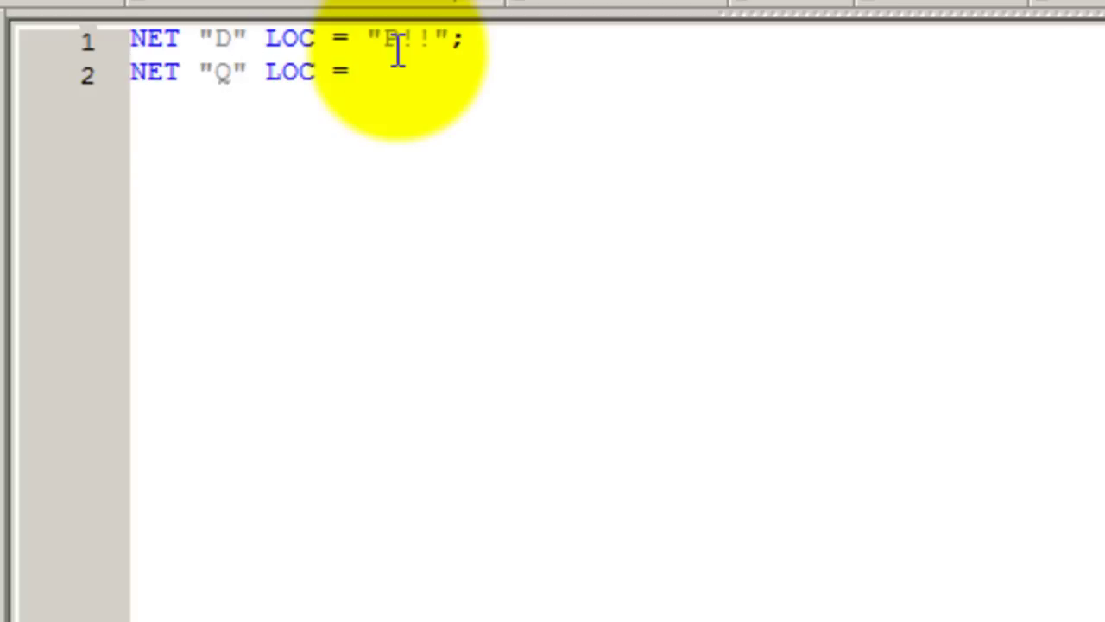
{"action": "type", "text": "\""}
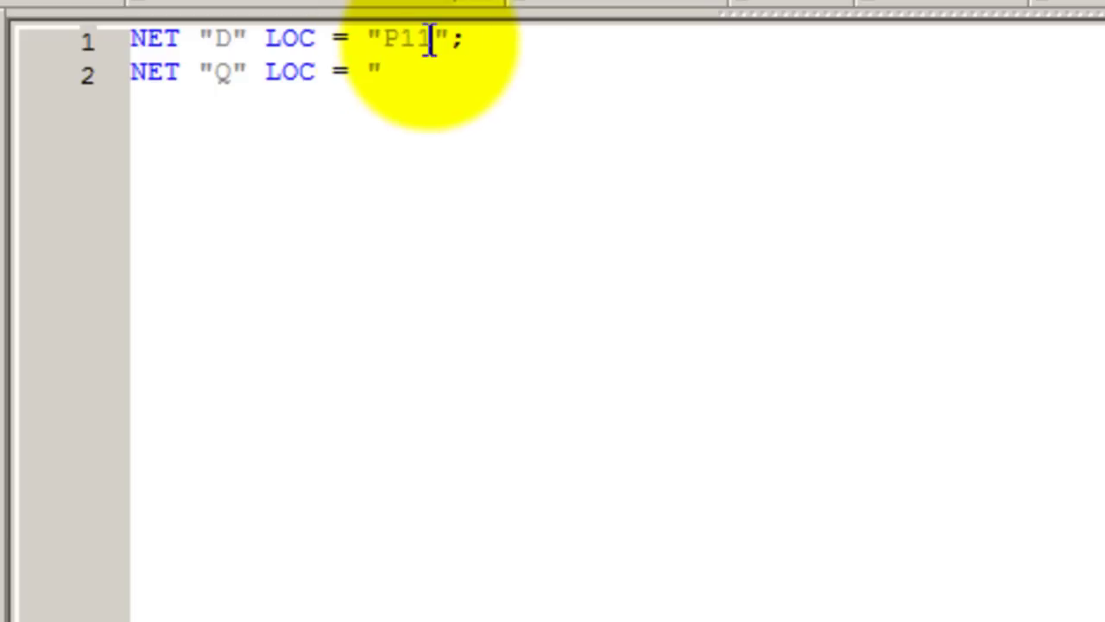
{"action": "type", "text": "M"}
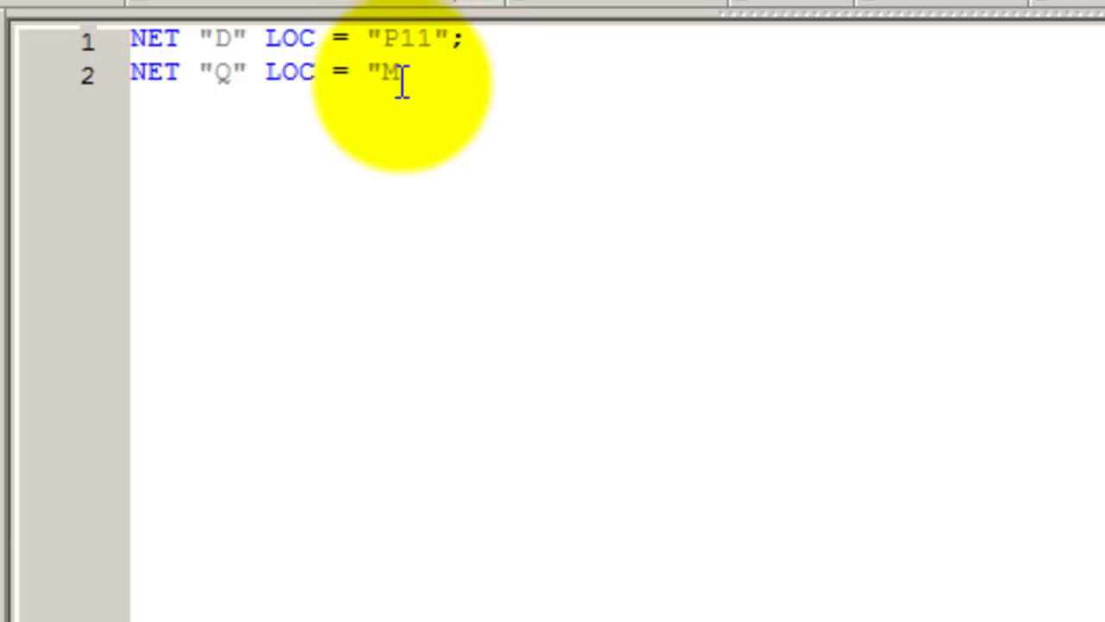
{"action": "type", "text": "5\";"}
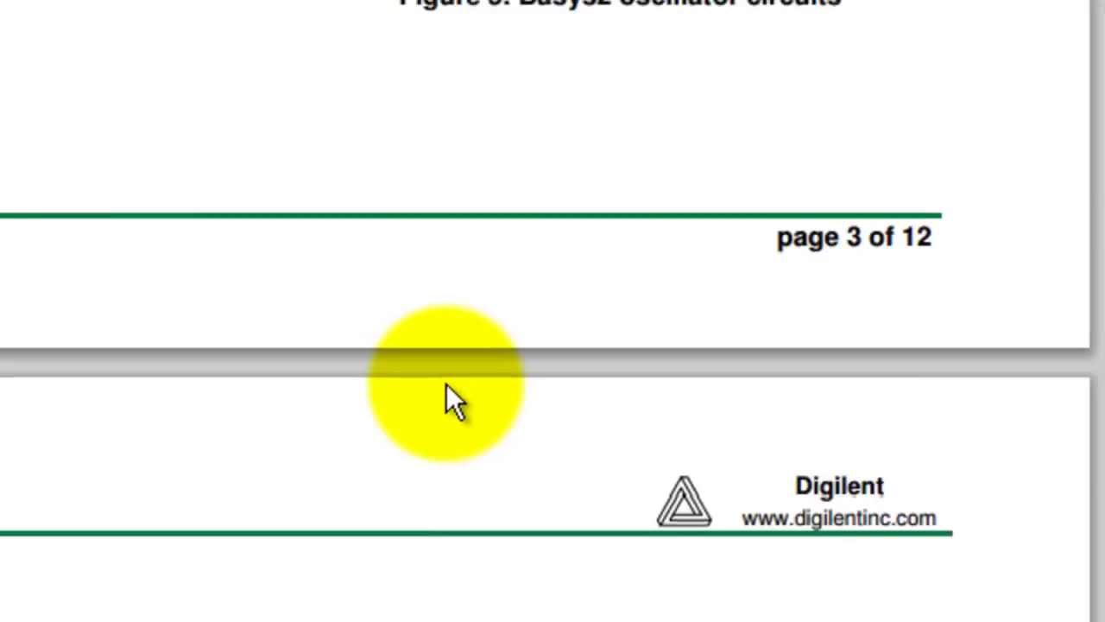
- Review the Oscillators section of the Basys2 reference manual in the browser and search the document for b8
{"action": "scroll", "coordinate": [629, 259], "scroll_direction": "down", "scroll_amount": 1}
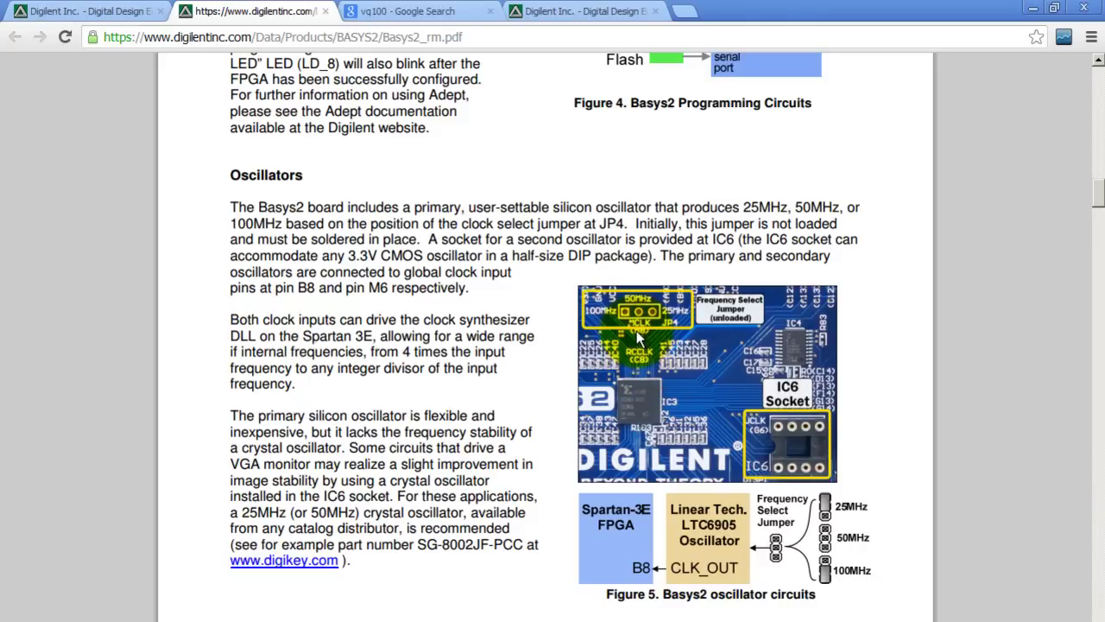
{"action": "scroll", "coordinate": [640, 334], "scroll_direction": "up", "scroll_amount": 2}
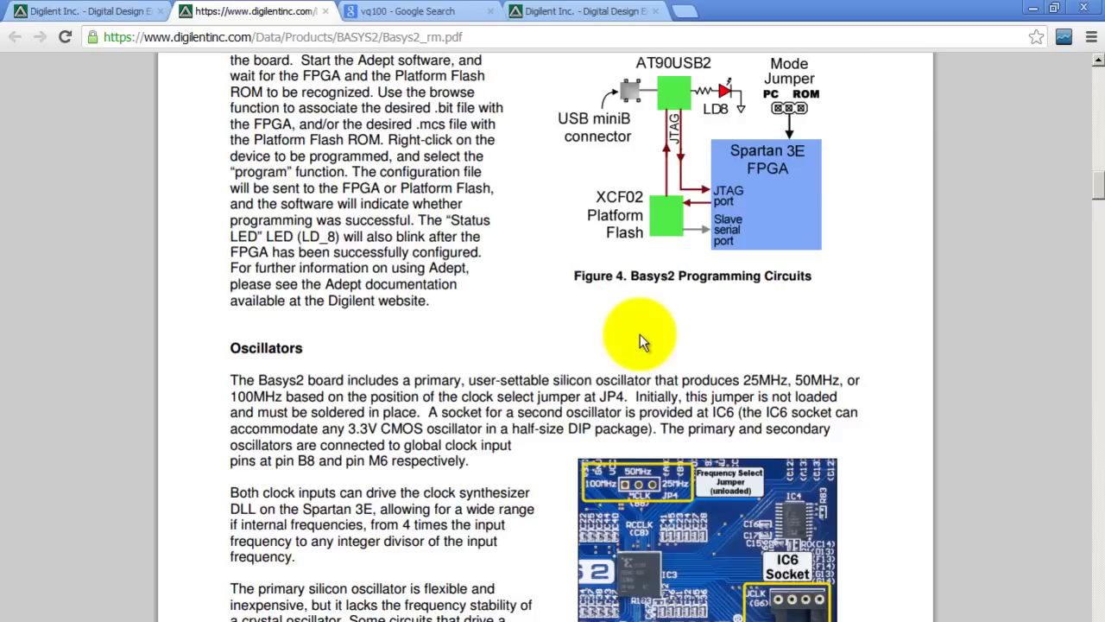
{"action": "scroll", "coordinate": [640, 342], "scroll_direction": "up", "scroll_amount": 1}
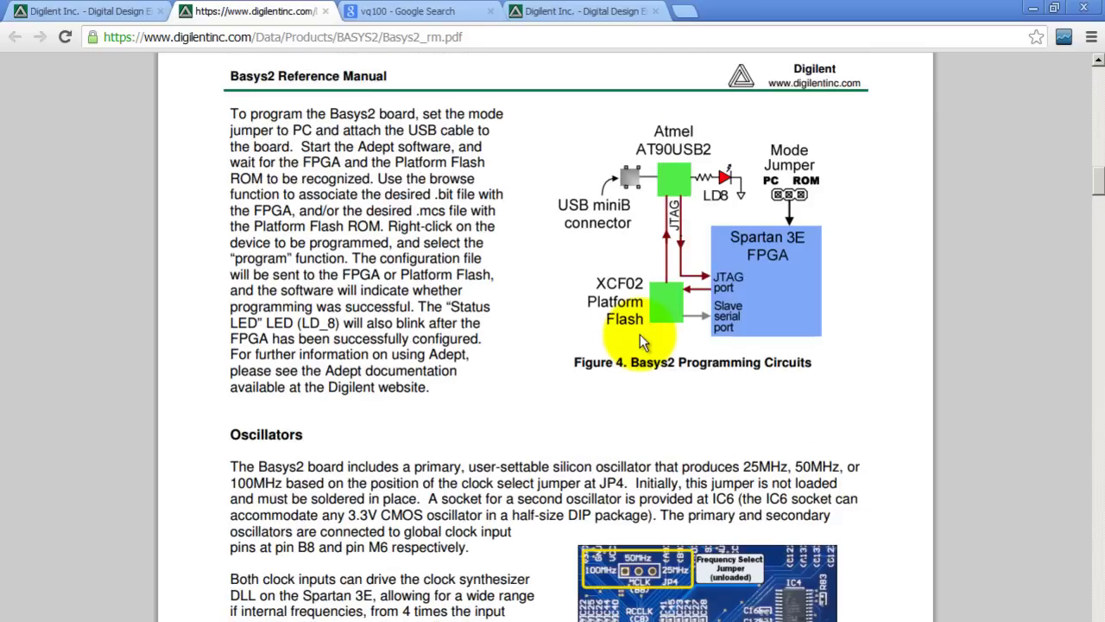
{"action": "key", "text": "ctrl+f"}
{"action": "type", "text": "b"}
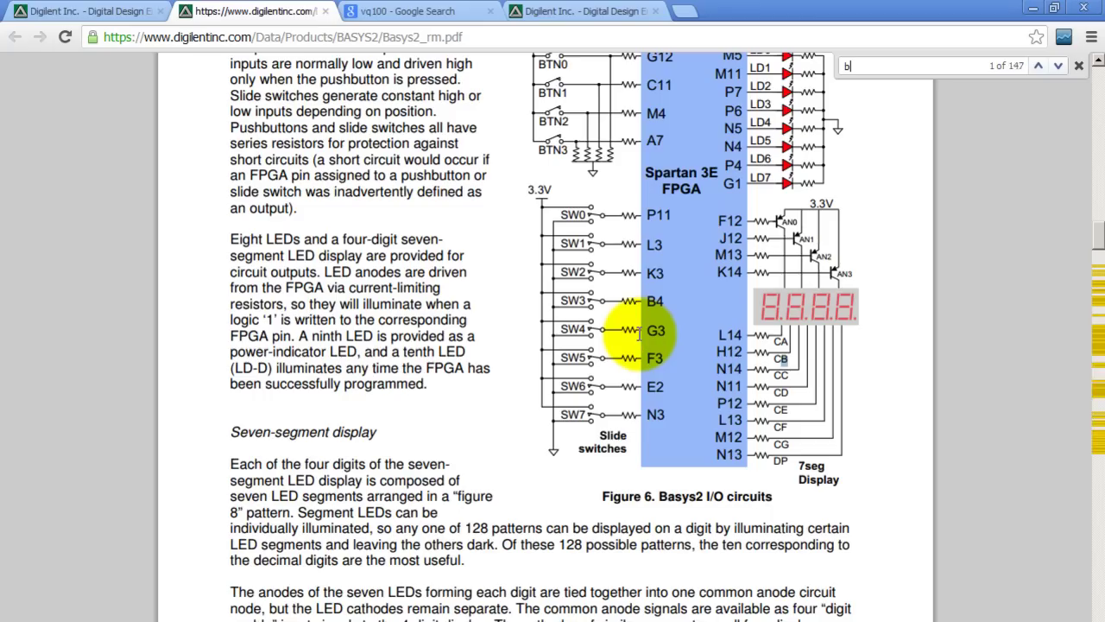
{"action": "type", "text": "8"}
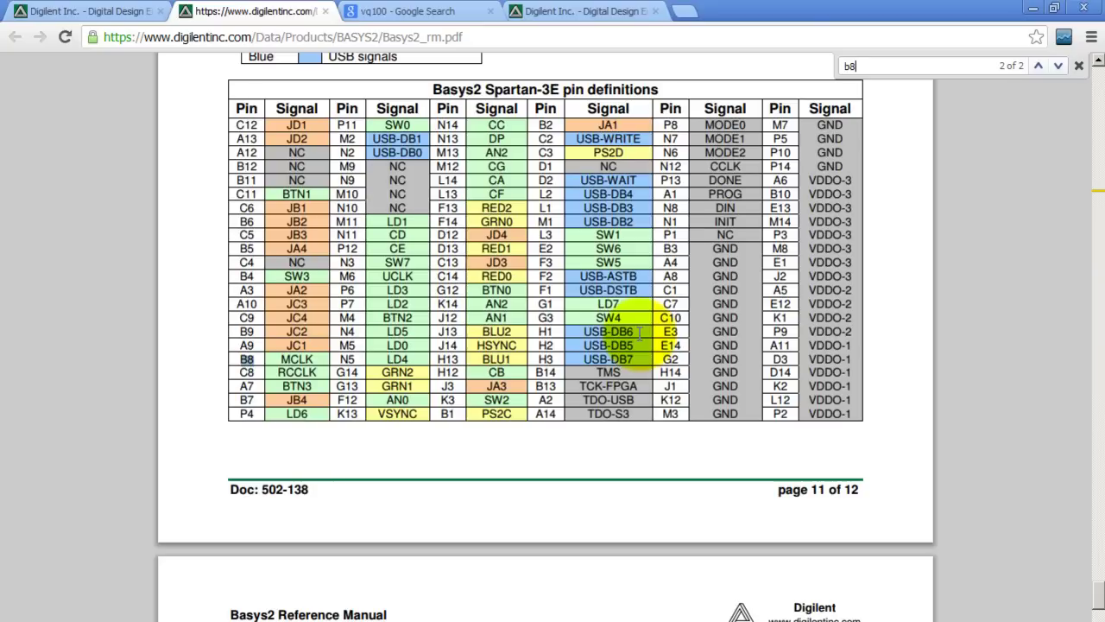
{"action": "key", "text": "Return"}
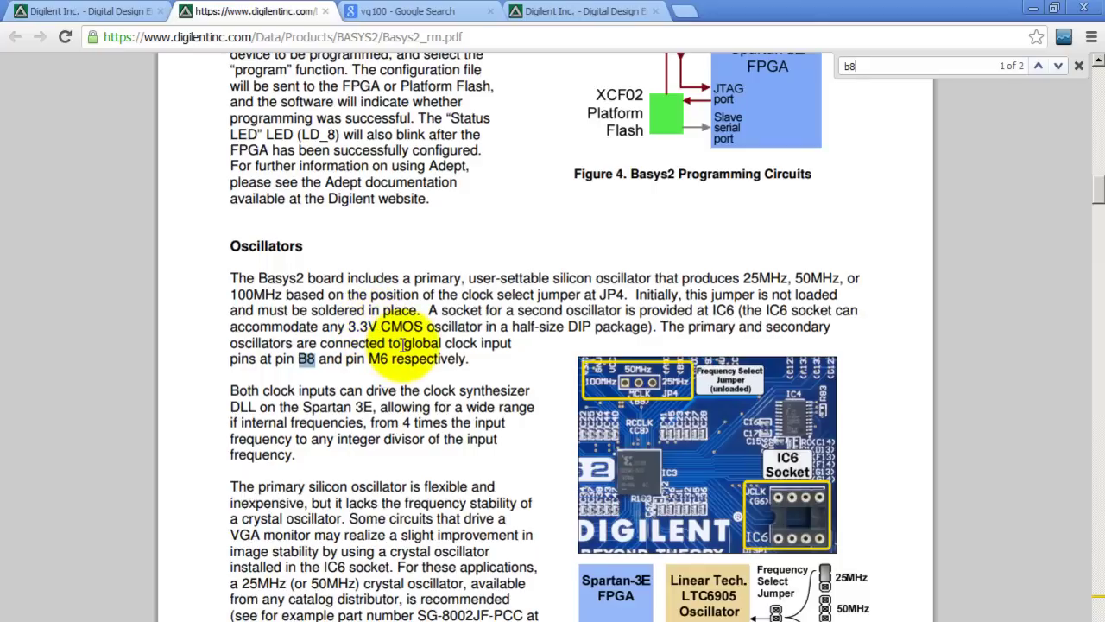
- Examine the Oscillators paragraph for the global clock input pins of the primary and secondary oscillators
{"action": "left_click_drag", "start_coordinate": [390, 343], "coordinate": [513, 343]}
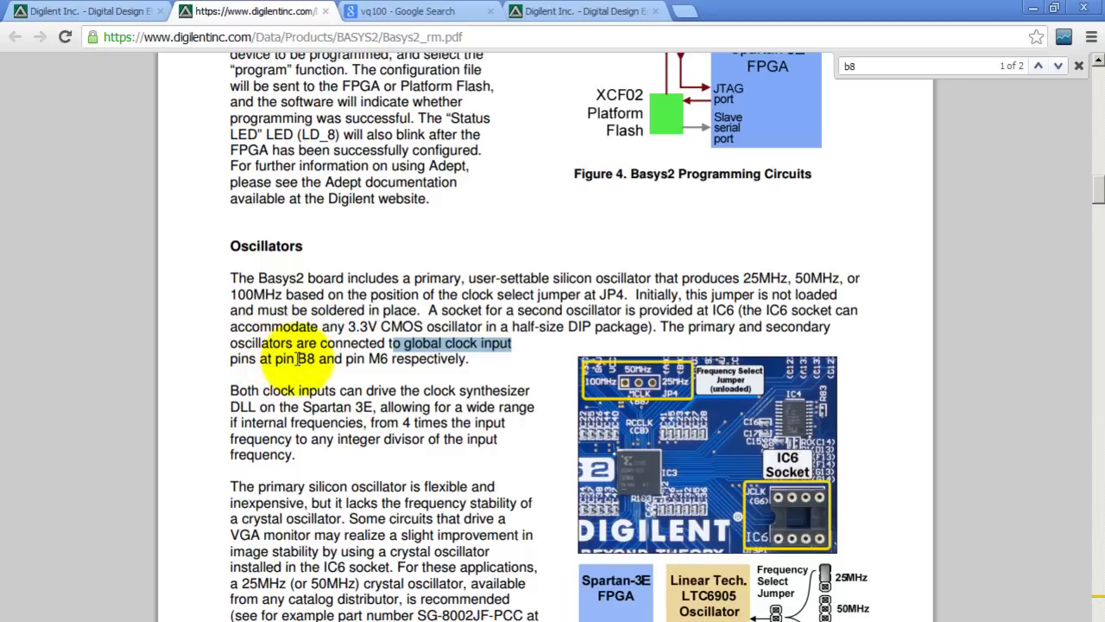
{"action": "left_click_drag", "start_coordinate": [298, 359], "coordinate": [316, 358]}
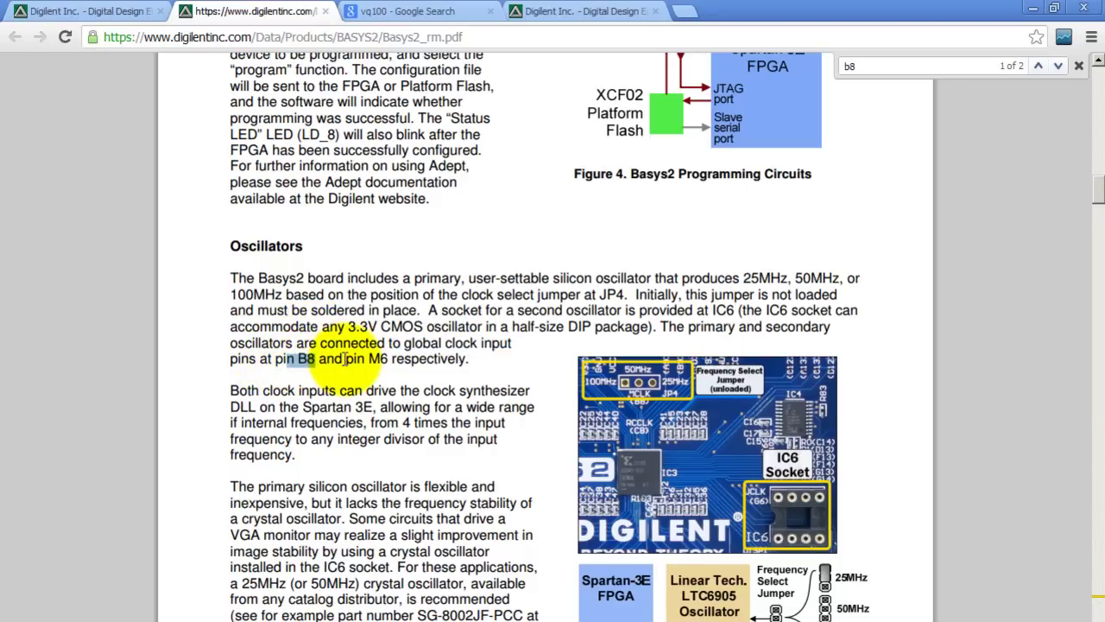
{"action": "left_click", "coordinate": [346, 358]}
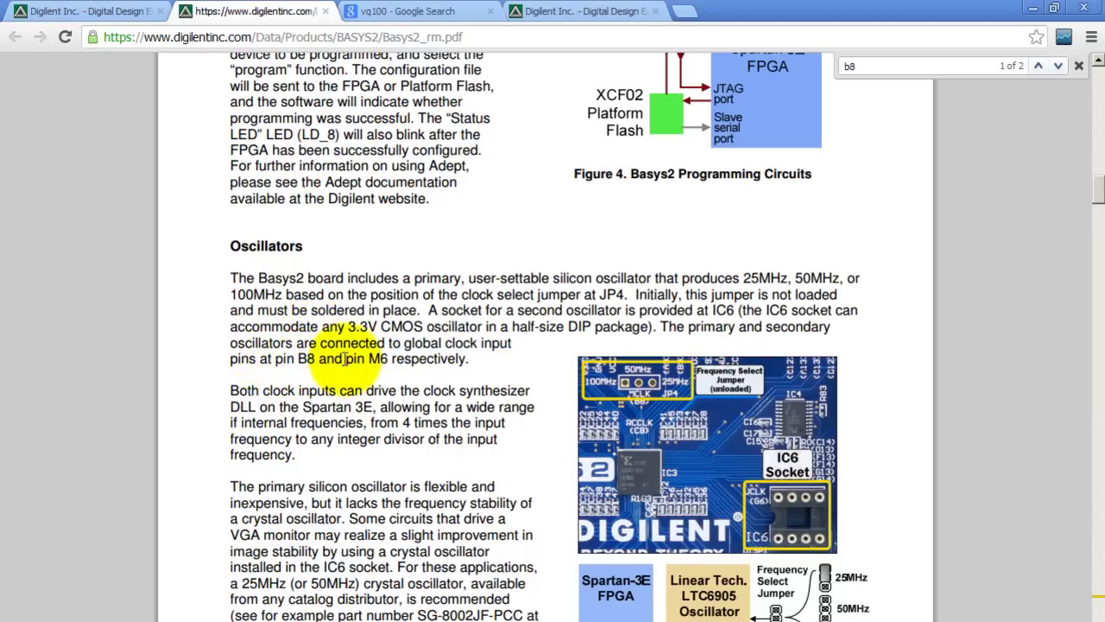
{"action": "double_click", "coordinate": [708, 326]}
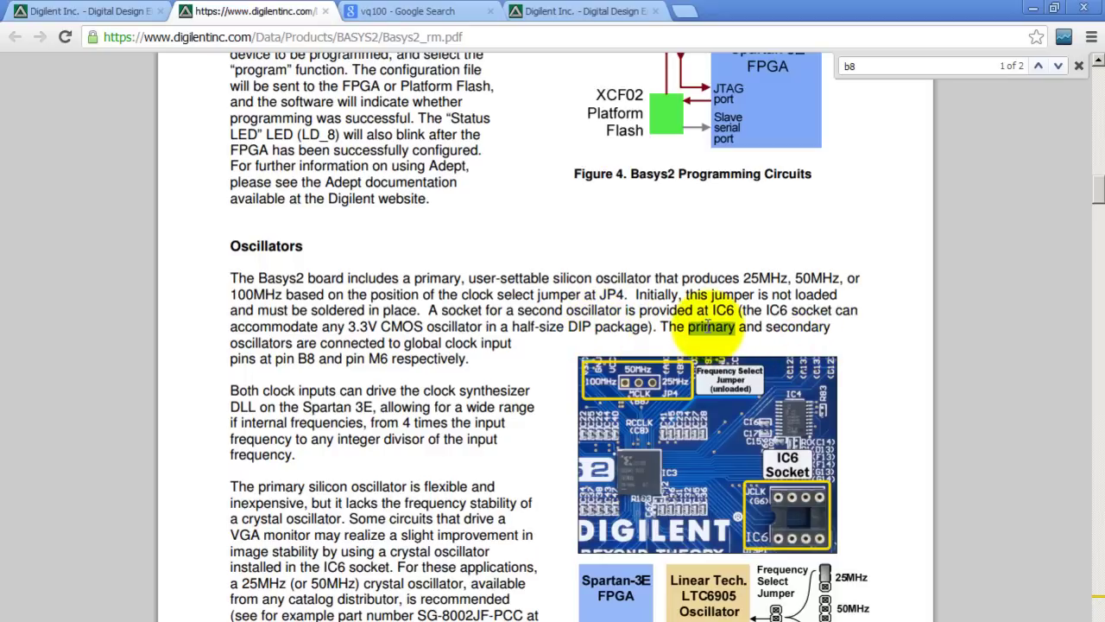
{"action": "double_click", "coordinate": [263, 344]}
{"action": "double_click", "coordinate": [307, 359]}
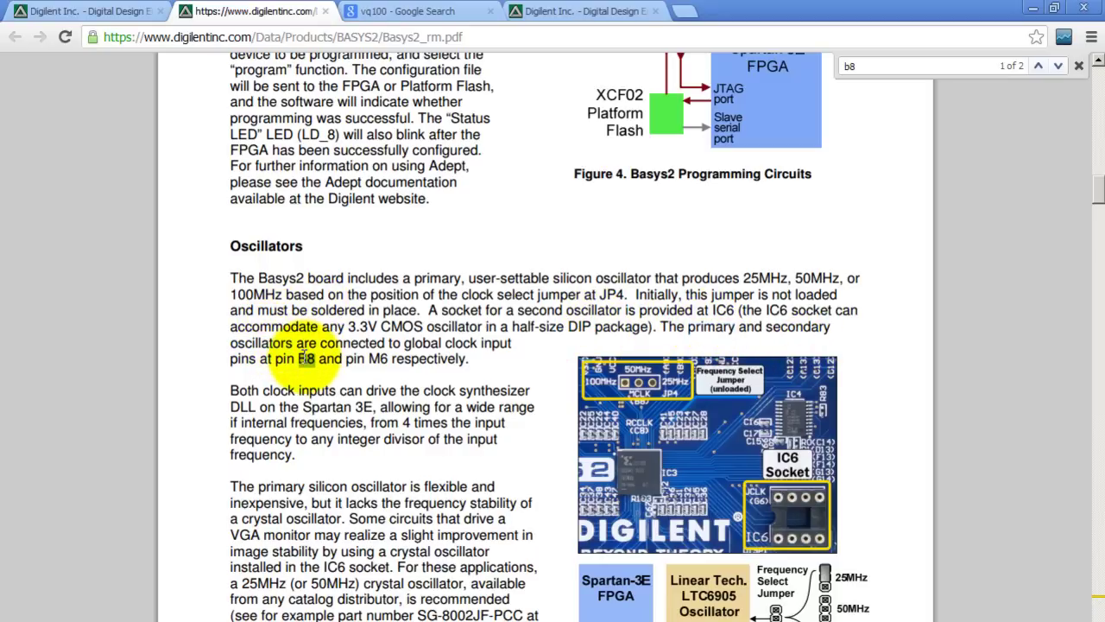
{"action": "double_click", "coordinate": [798, 326]}
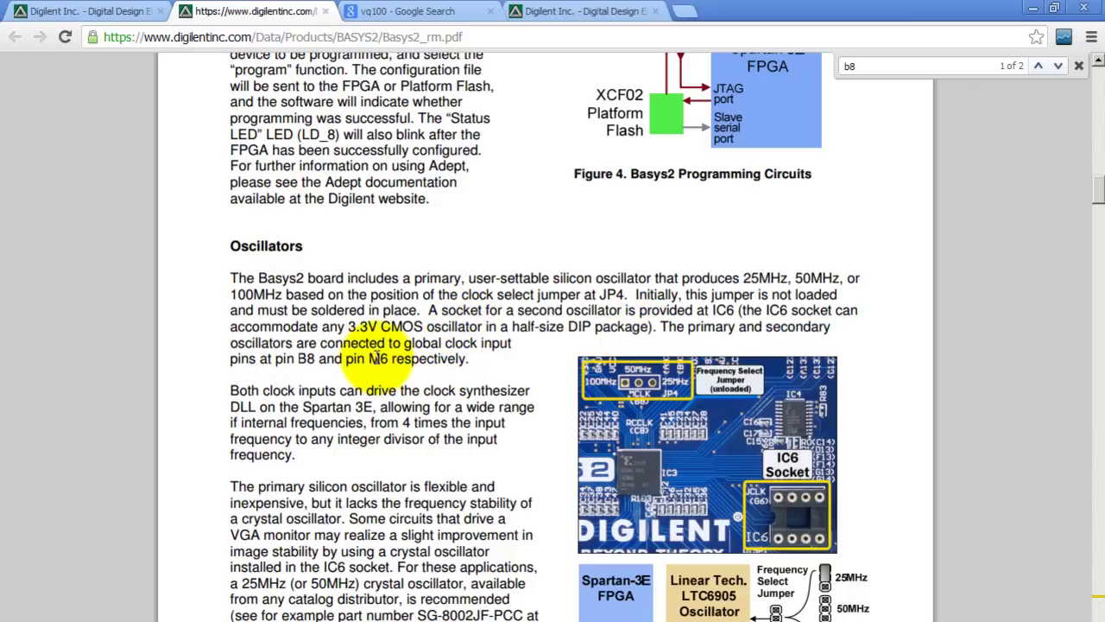
- Check the oscillator pins in the manual, switch back to ISE Project Navigator and add NET "clk" LOC = "B8"; as the third line of basys2.ucf
{"action": "double_click", "coordinate": [377, 359]}
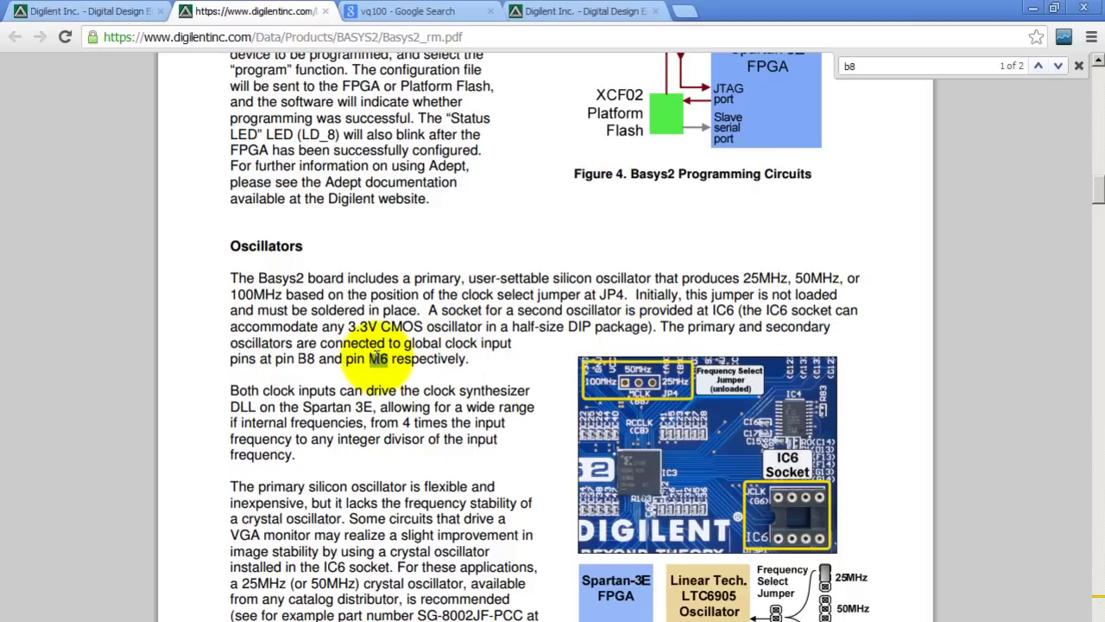
{"action": "double_click", "coordinate": [306, 358]}
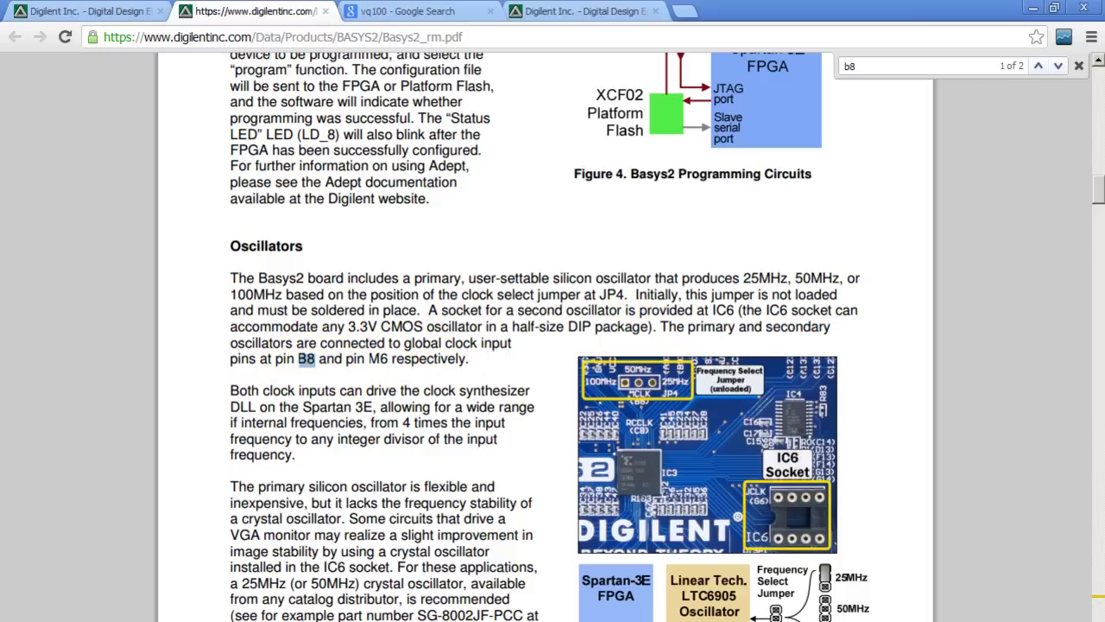
{"action": "key", "text": "alt+Tab"}
{"action": "left_click", "coordinate": [459, 91]}
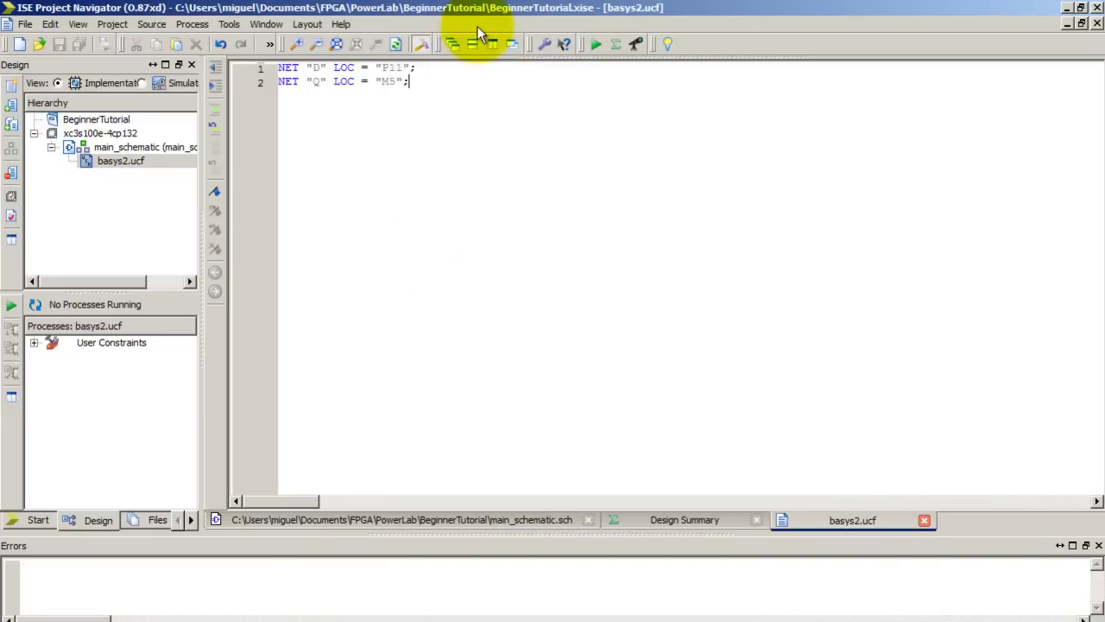
{"action": "key", "text": "Return"}
{"action": "type", "text": "NET \"c"}
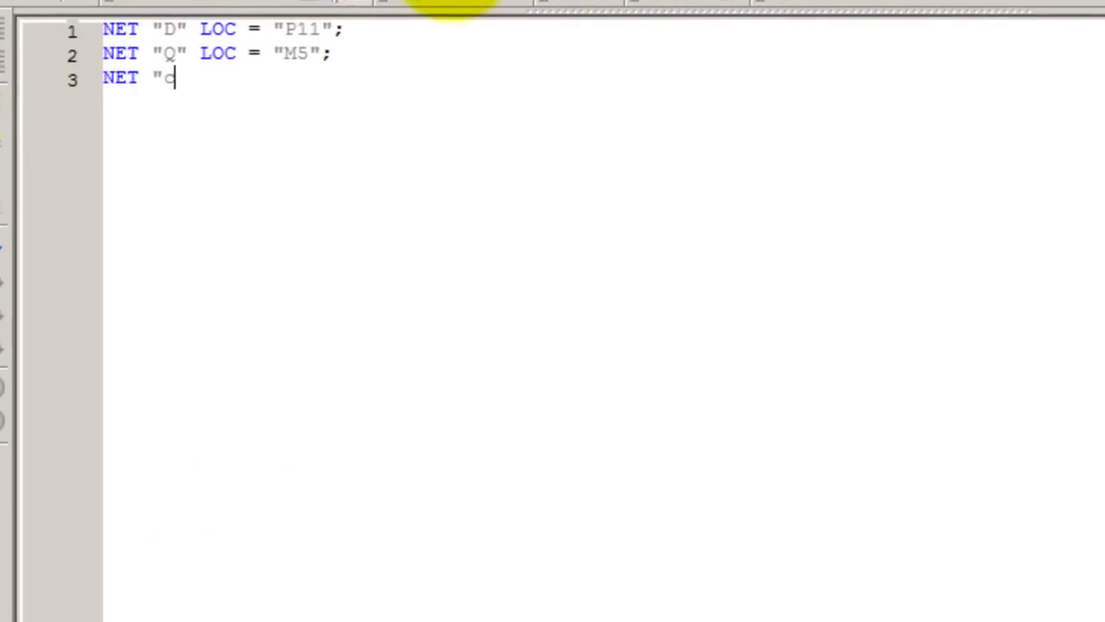
{"action": "type", "text": "lk\" LO"}
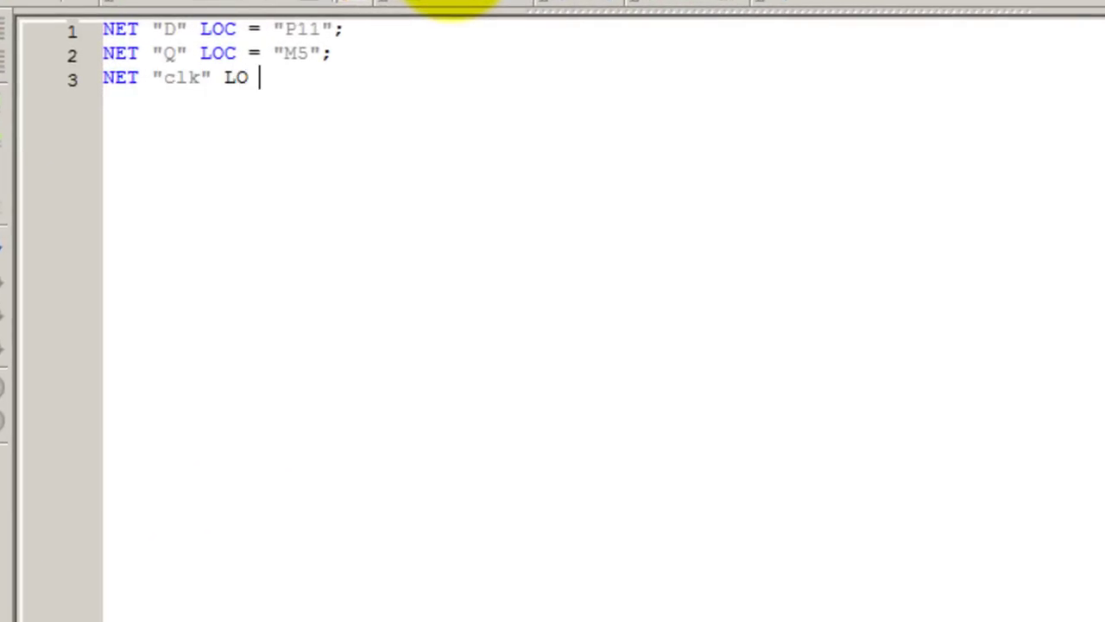
{"action": "key", "text": "BackSpace"}
{"action": "type", "text": "C"}
{"action": "key", "text": "BackSpace"}
{"action": "type", "text": "= \"B8\";"}
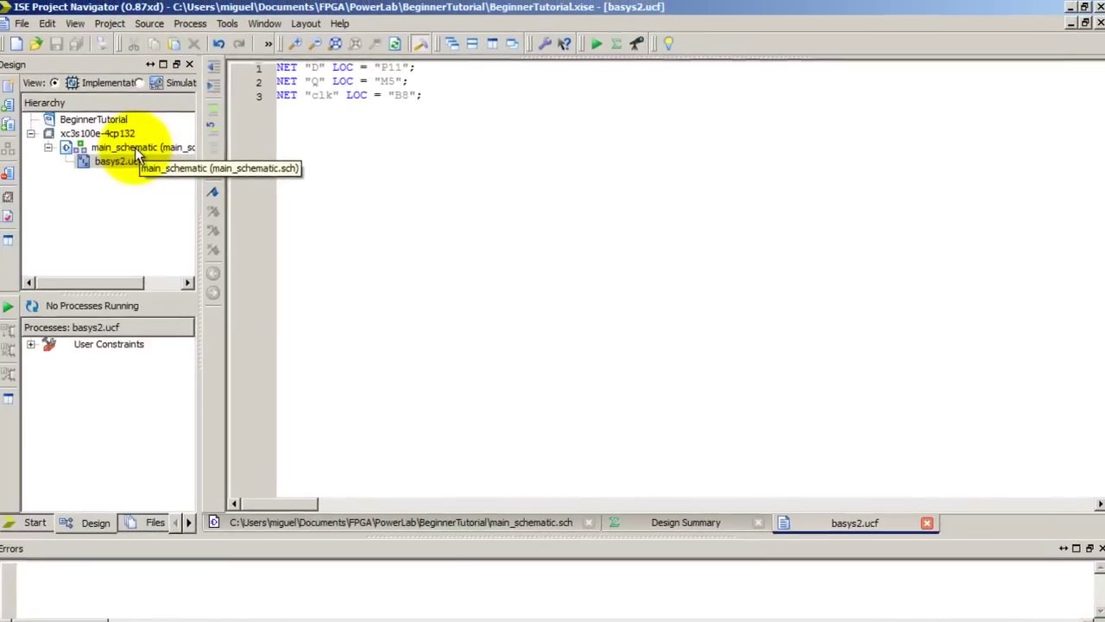
- Open main_schematic to check its D, Q and clk I/O markers, and return to basys2.ucf to review the three constraint lines
{"action": "double_click", "coordinate": [138, 79]}
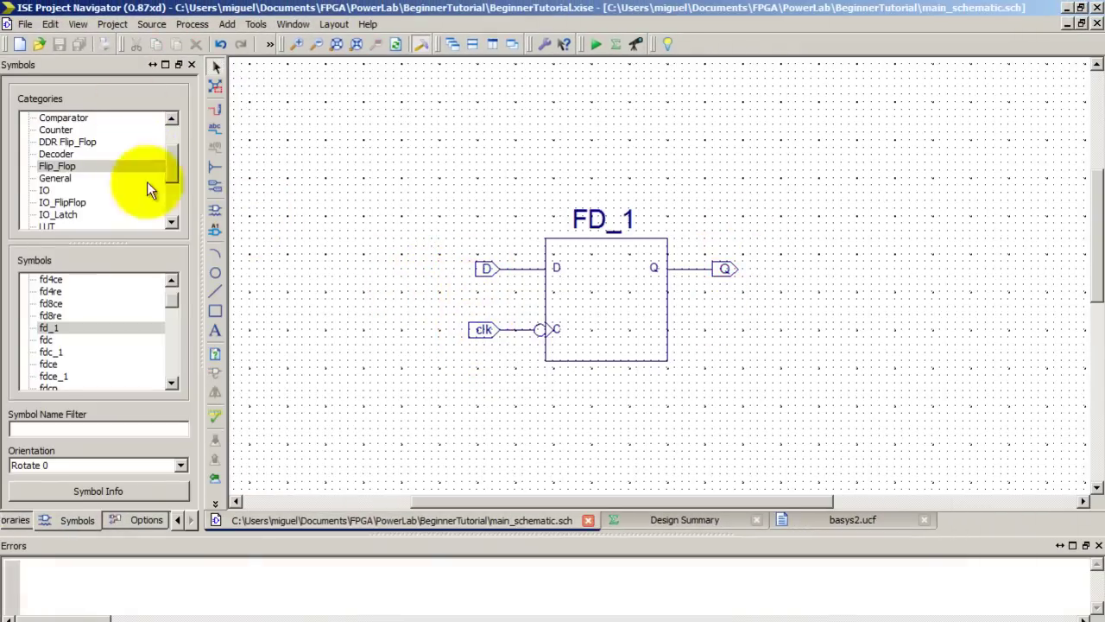
{"action": "left_click", "coordinate": [177, 519]}
{"action": "left_click", "coordinate": [177, 520]}
{"action": "left_click", "coordinate": [177, 520]}
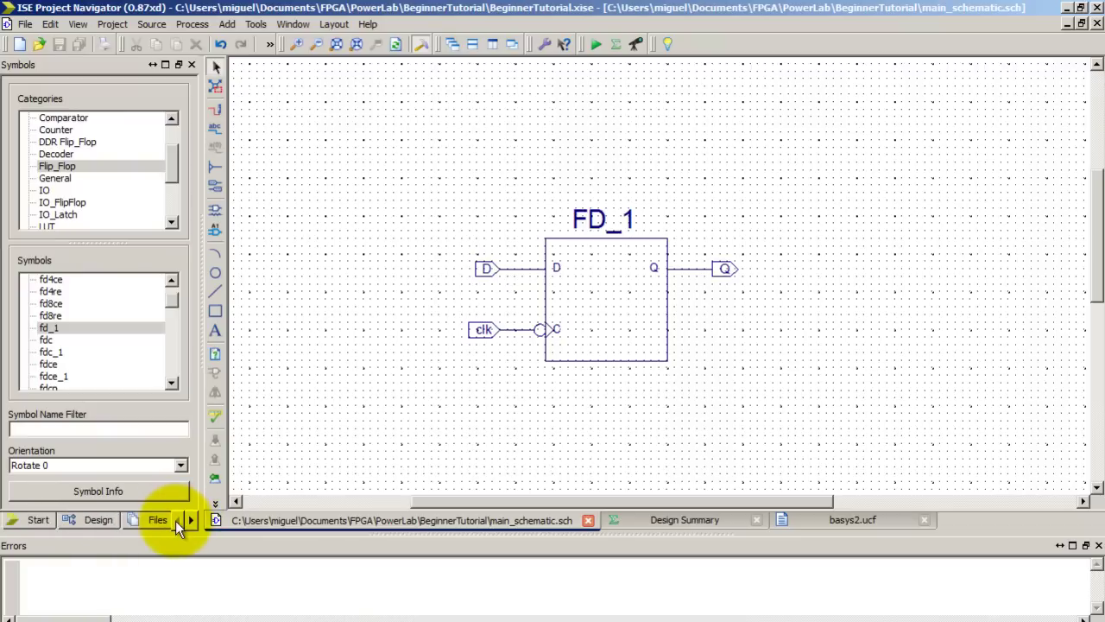
{"action": "left_click", "coordinate": [97, 520]}
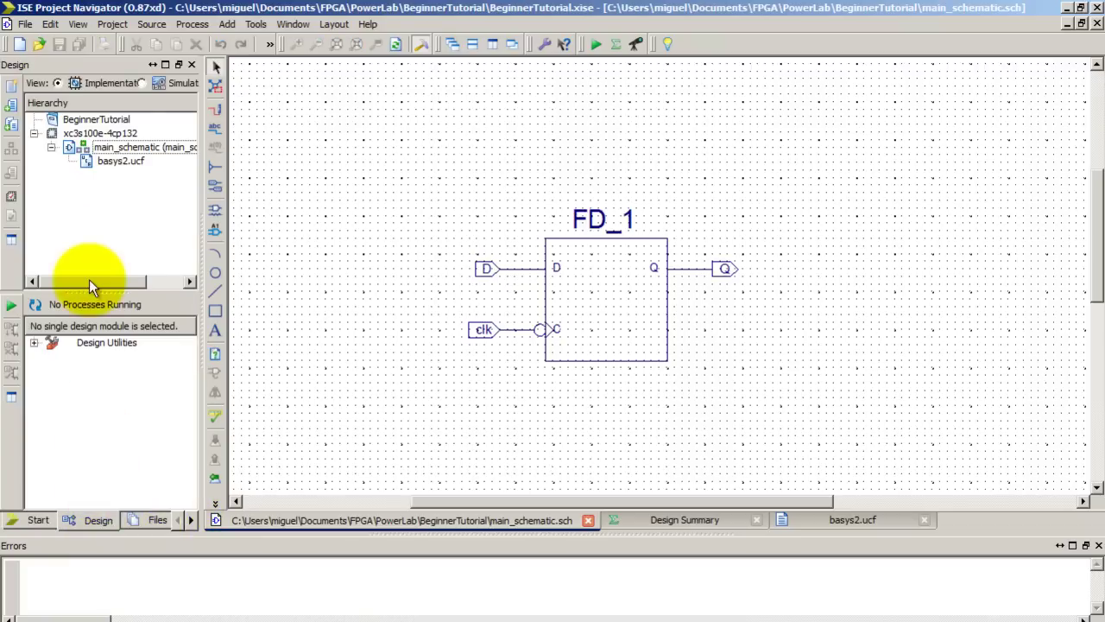
{"action": "double_click", "coordinate": [103, 161]}
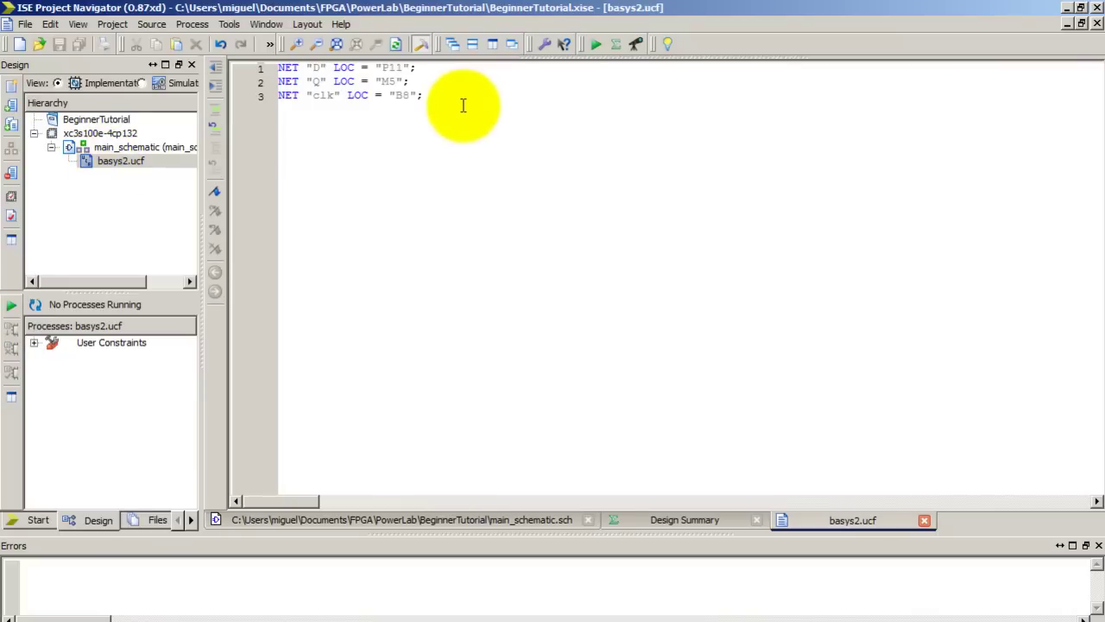
{"action": "left_click_drag", "start_coordinate": [425, 95], "coordinate": [264, 64]}
{"action": "left_click", "coordinate": [370, 226]}
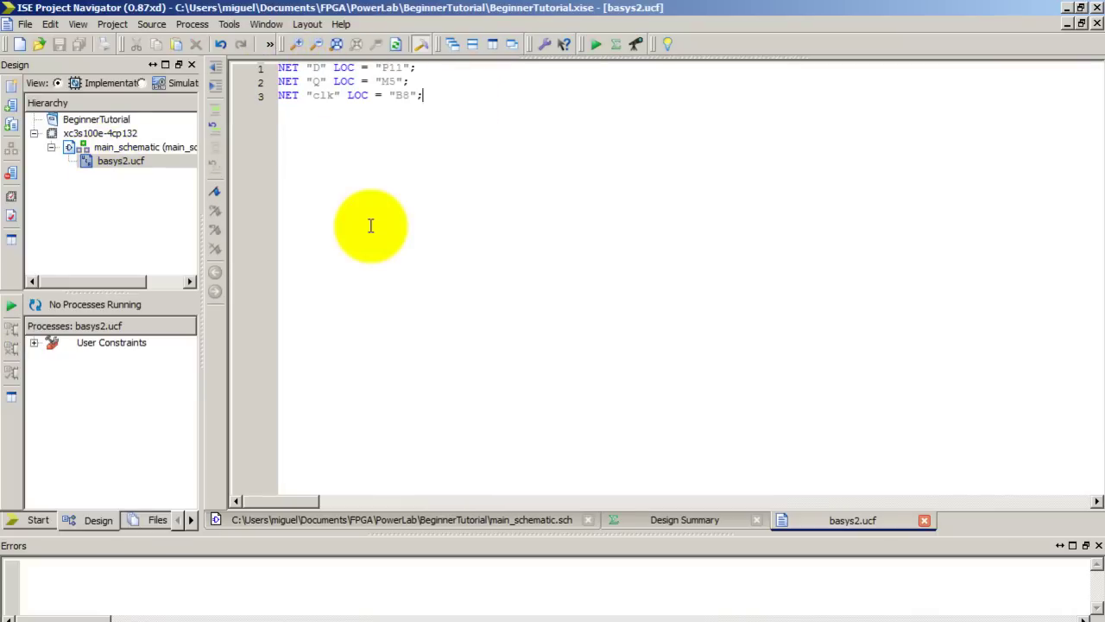
- Run Implement Design for main_schematic and generate its programming file
{"action": "left_click", "coordinate": [142, 148]}
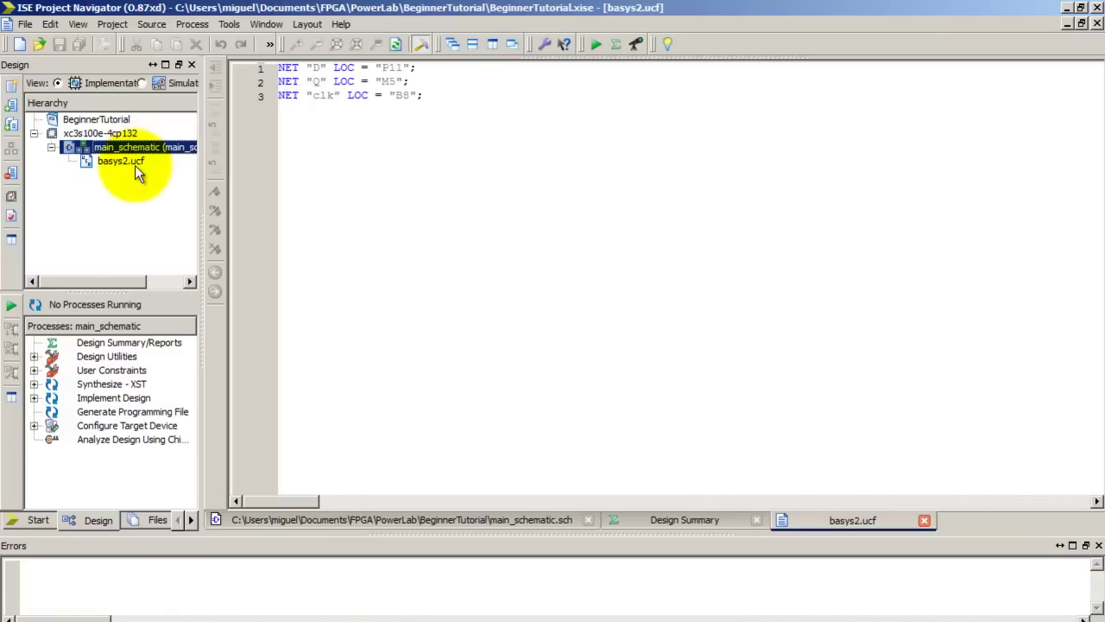
{"action": "left_click", "coordinate": [135, 164]}
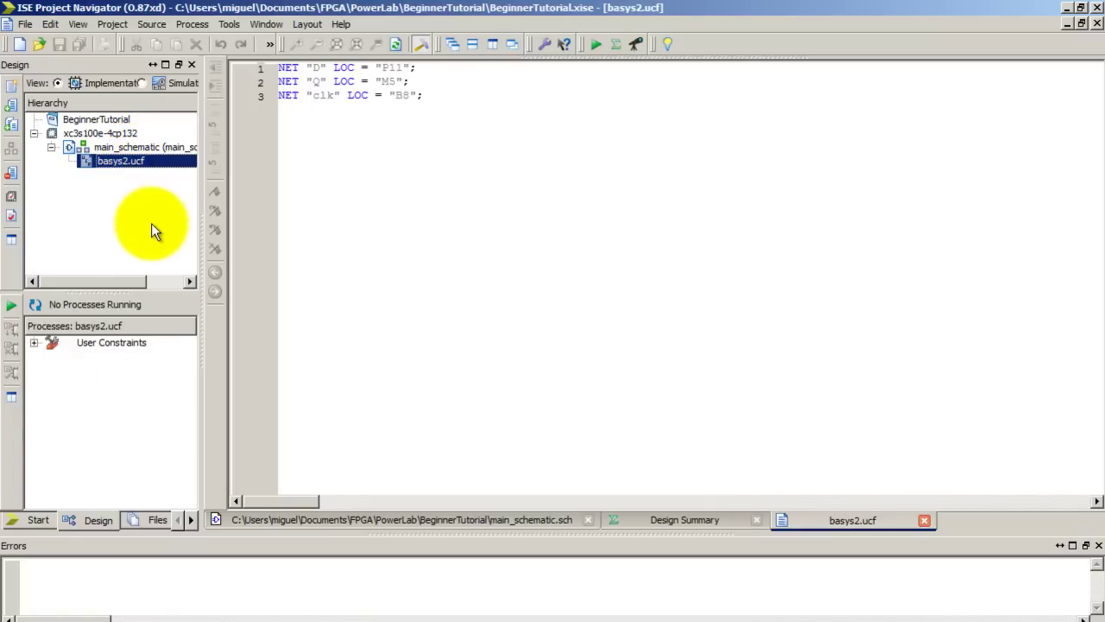
{"action": "left_click", "coordinate": [125, 149]}
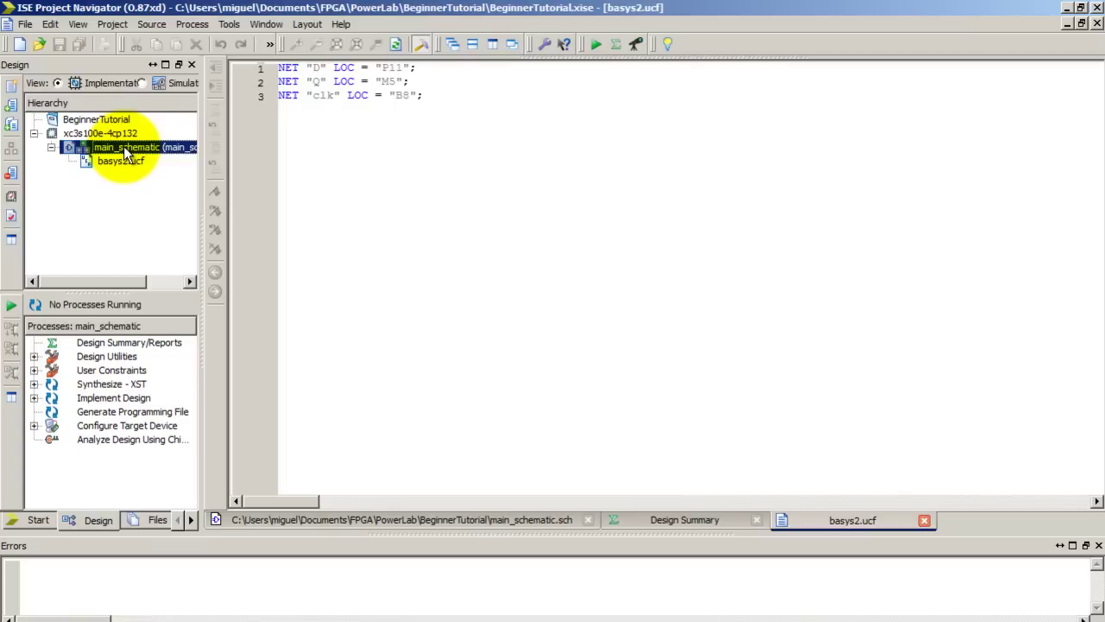
{"action": "double_click", "coordinate": [95, 396]}
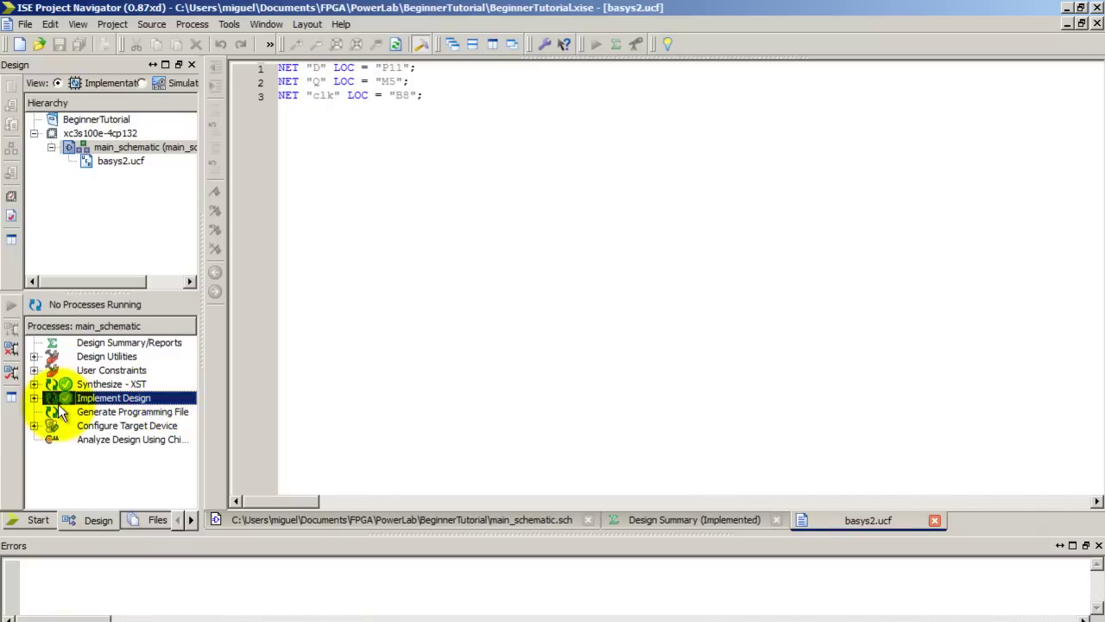
{"action": "double_click", "coordinate": [129, 413]}
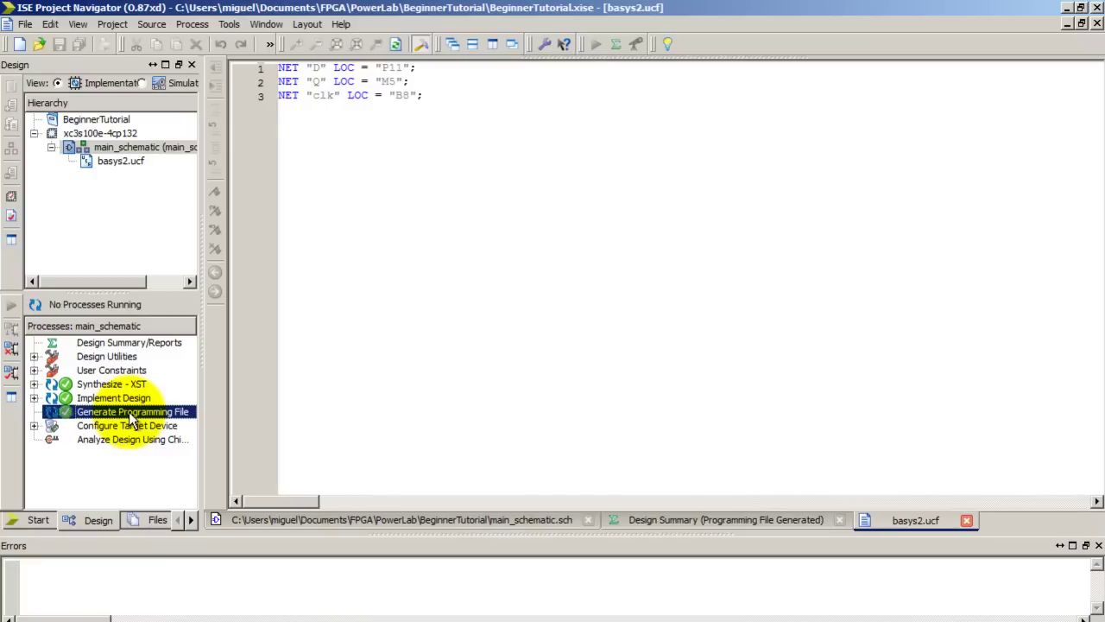
- Switch to Digilent Adept by launching it from the desktop, and connect to the Basys2 board
{"action": "left_click", "coordinate": [321, 621]}
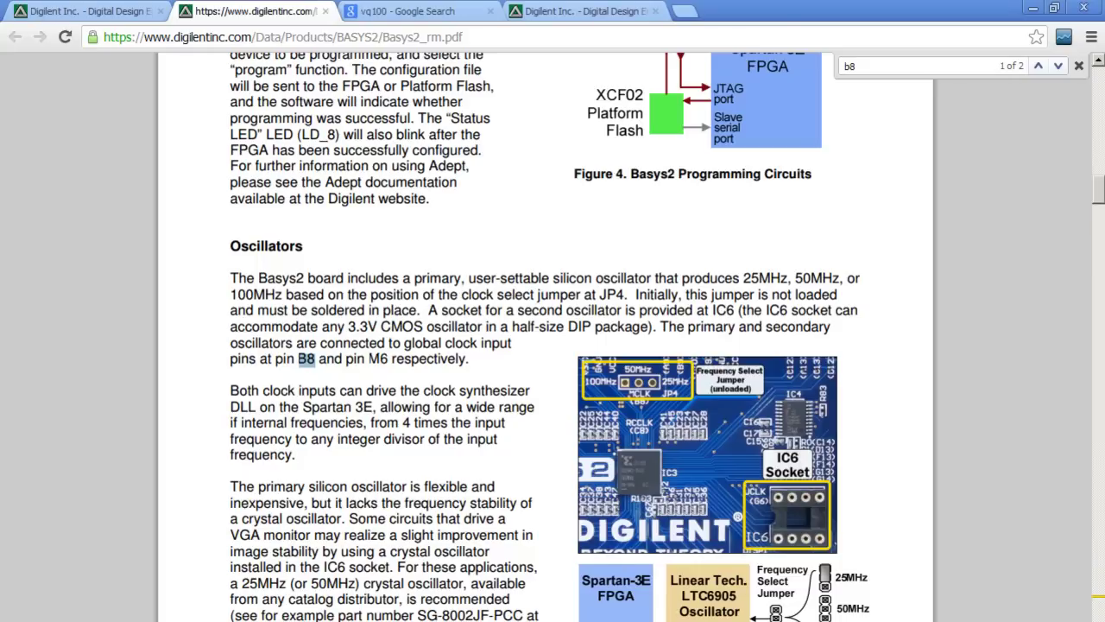
{"action": "key", "text": "super+d"}
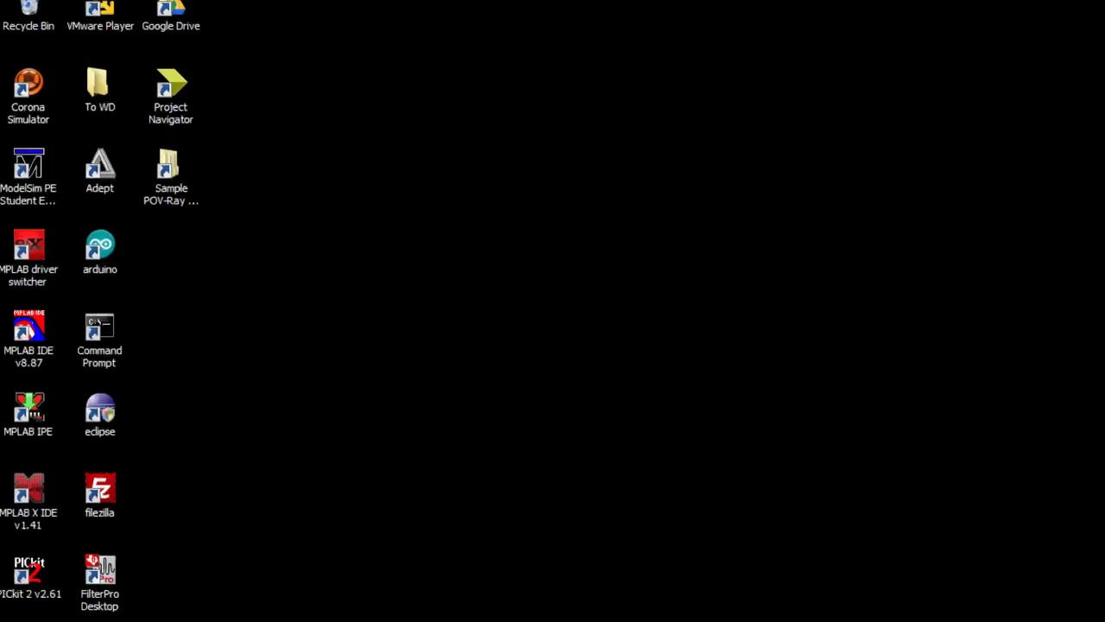
{"action": "double_click", "coordinate": [657, 483]}
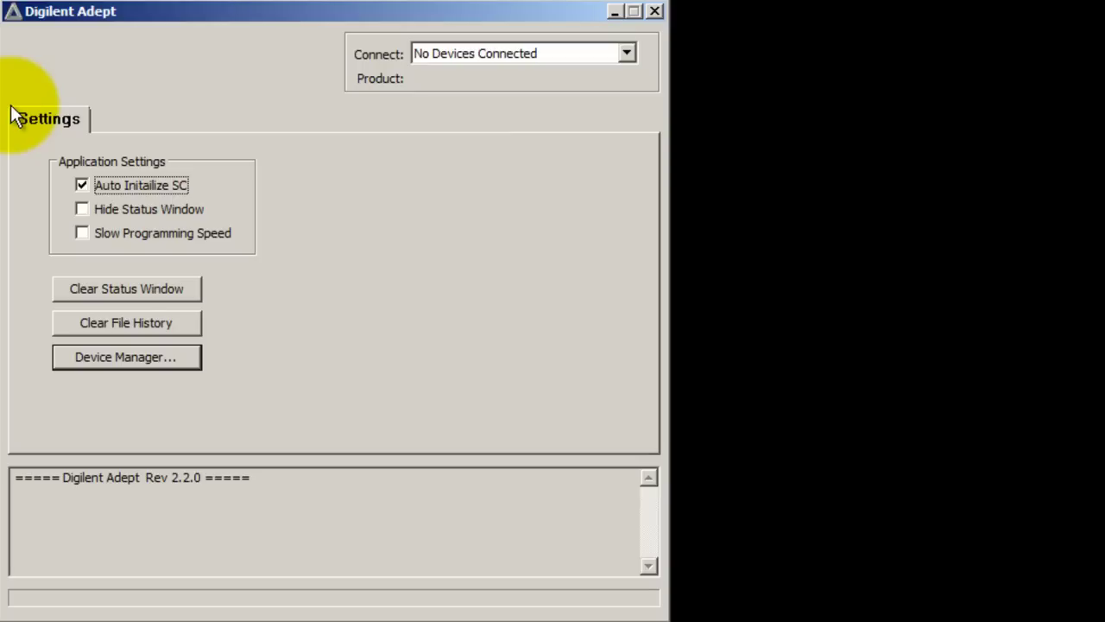
{"action": "left_click", "coordinate": [626, 53]}
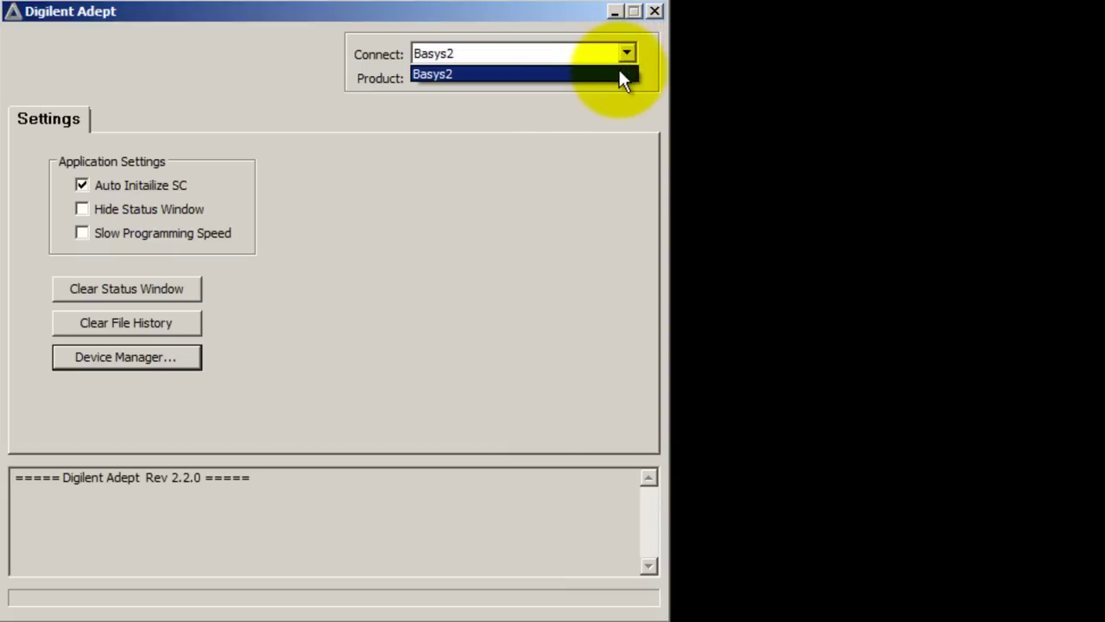
{"action": "left_click", "coordinate": [619, 73]}
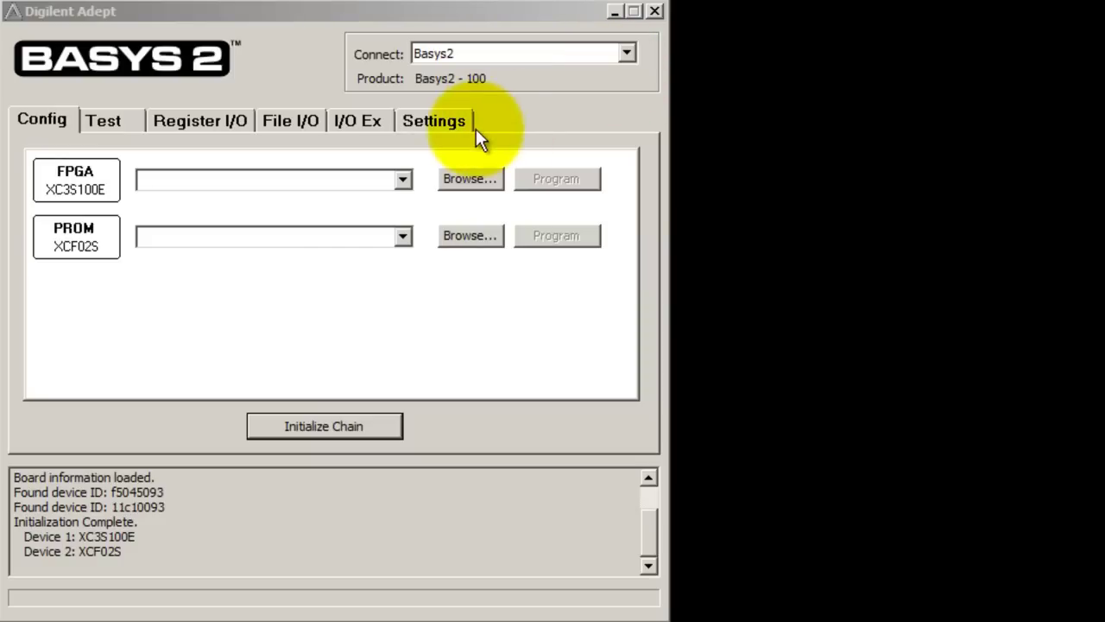
- Assign main_schematic.bit from the PowerLab BeginnerTutorial folder to the XC3S100E FPGA and program it, accepting the startup clock warnings
{"action": "left_click", "coordinate": [469, 179]}
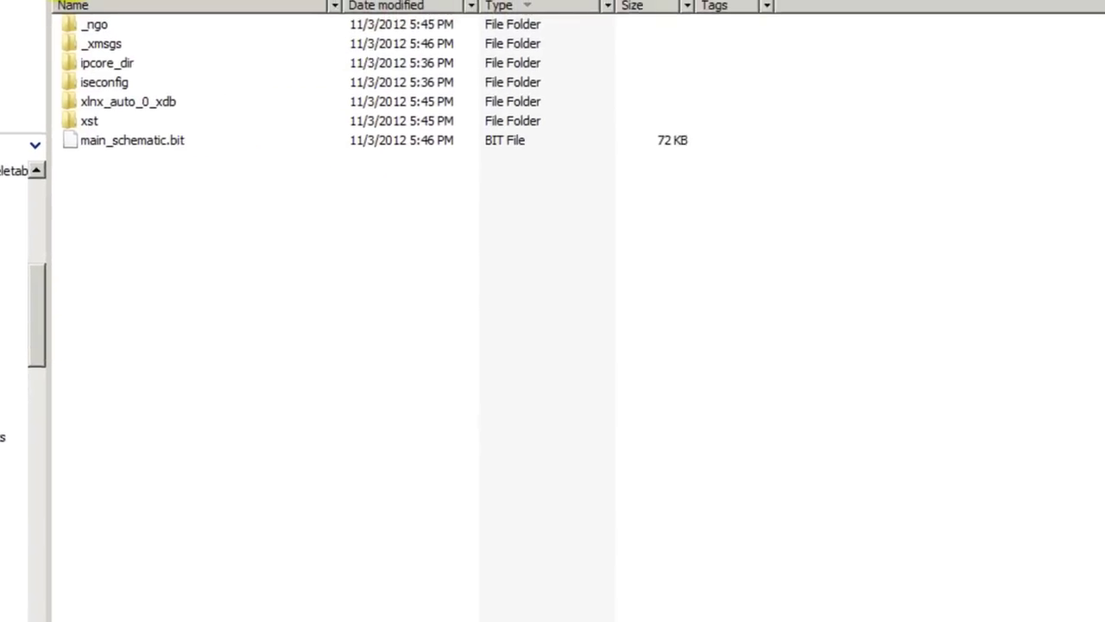
{"action": "key", "text": "alt+Up"}
{"action": "key", "text": "alt+Up"}
{"action": "double_click", "coordinate": [71, 25]}
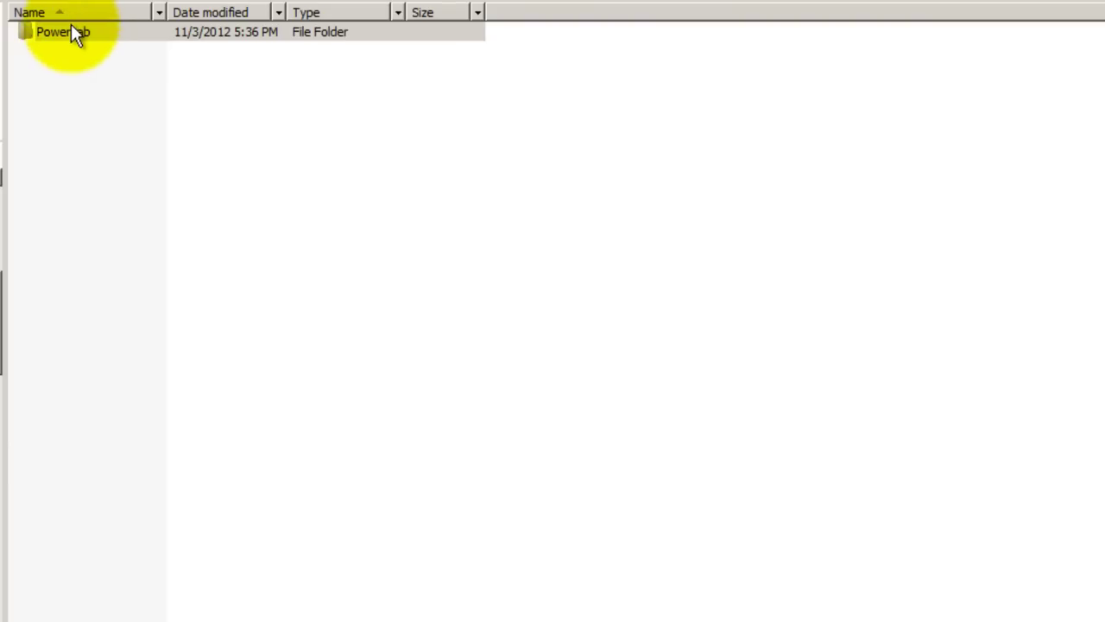
{"action": "double_click", "coordinate": [70, 32]}
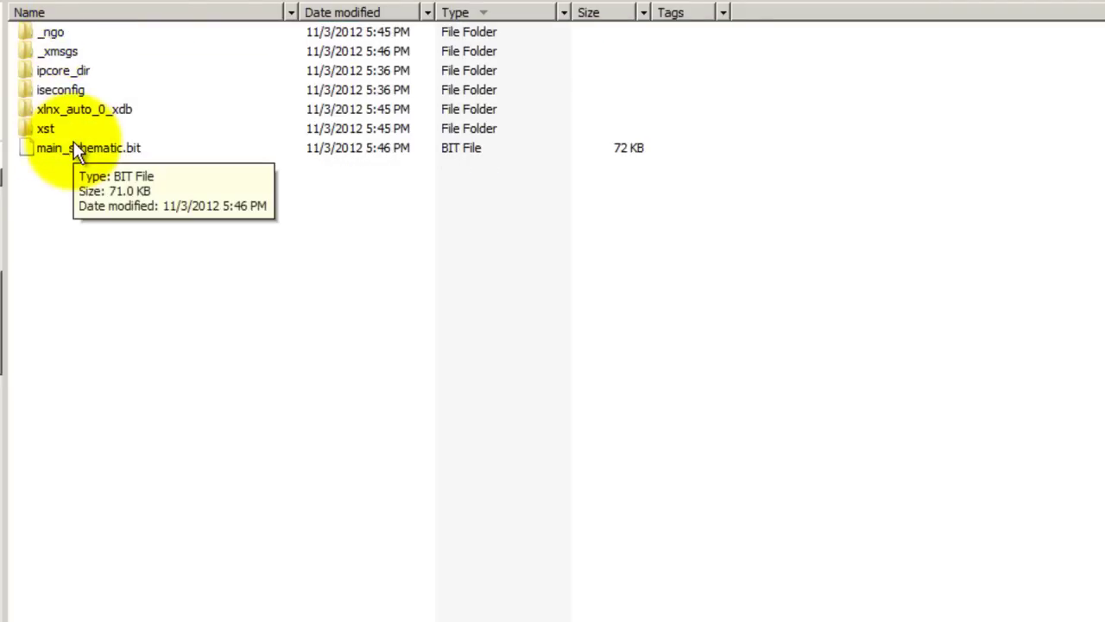
{"action": "double_click", "coordinate": [129, 151]}
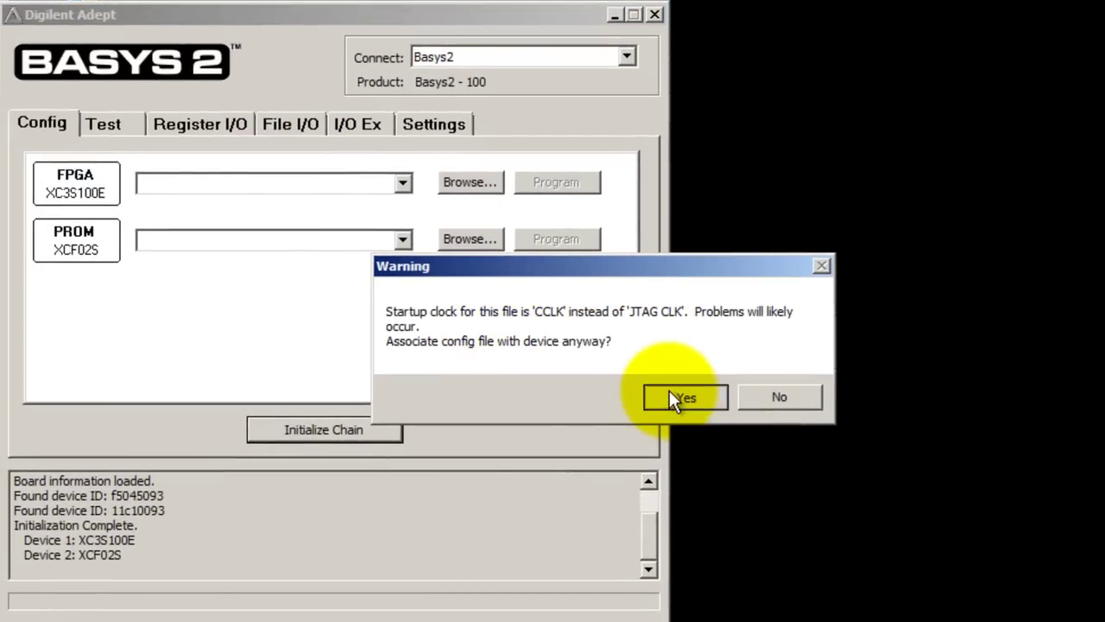
{"action": "left_click", "coordinate": [670, 393]}
{"action": "left_click", "coordinate": [565, 183]}
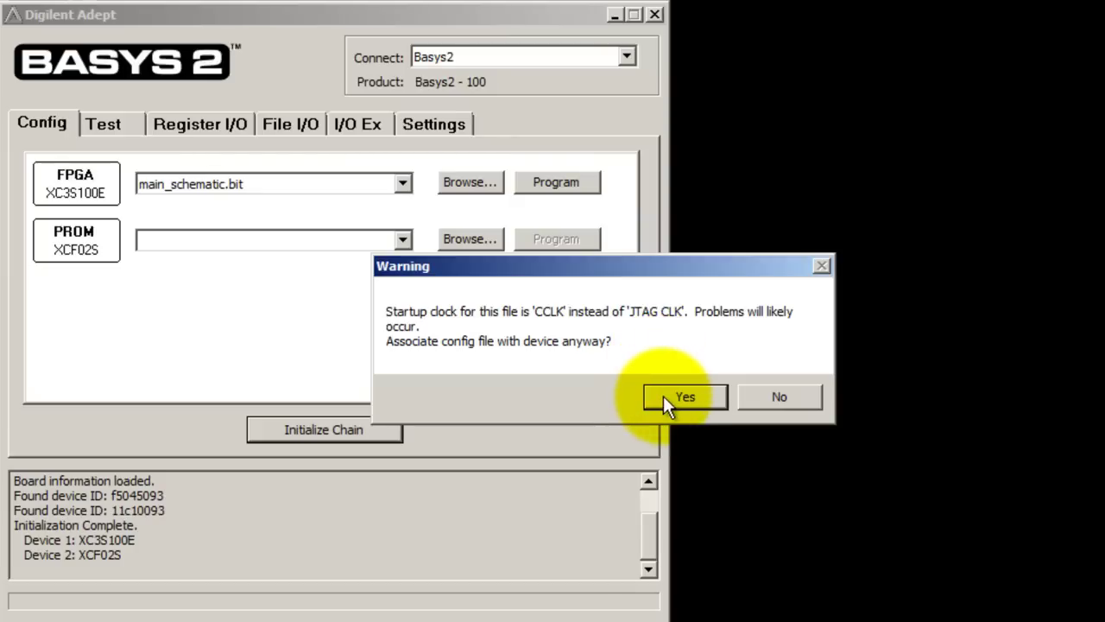
{"action": "left_click", "coordinate": [665, 399]}
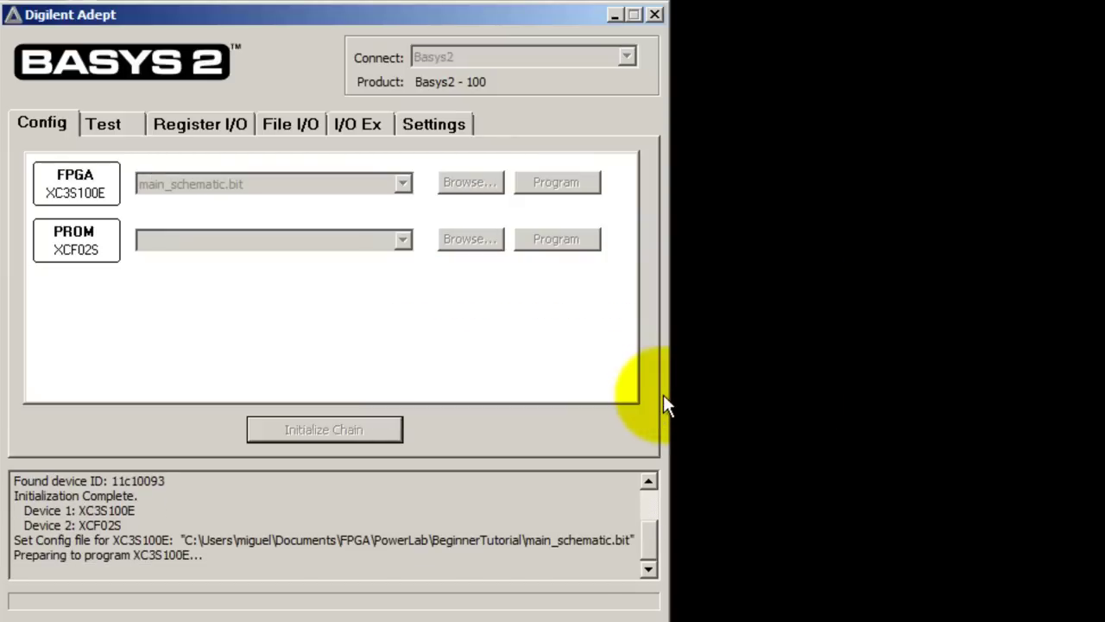